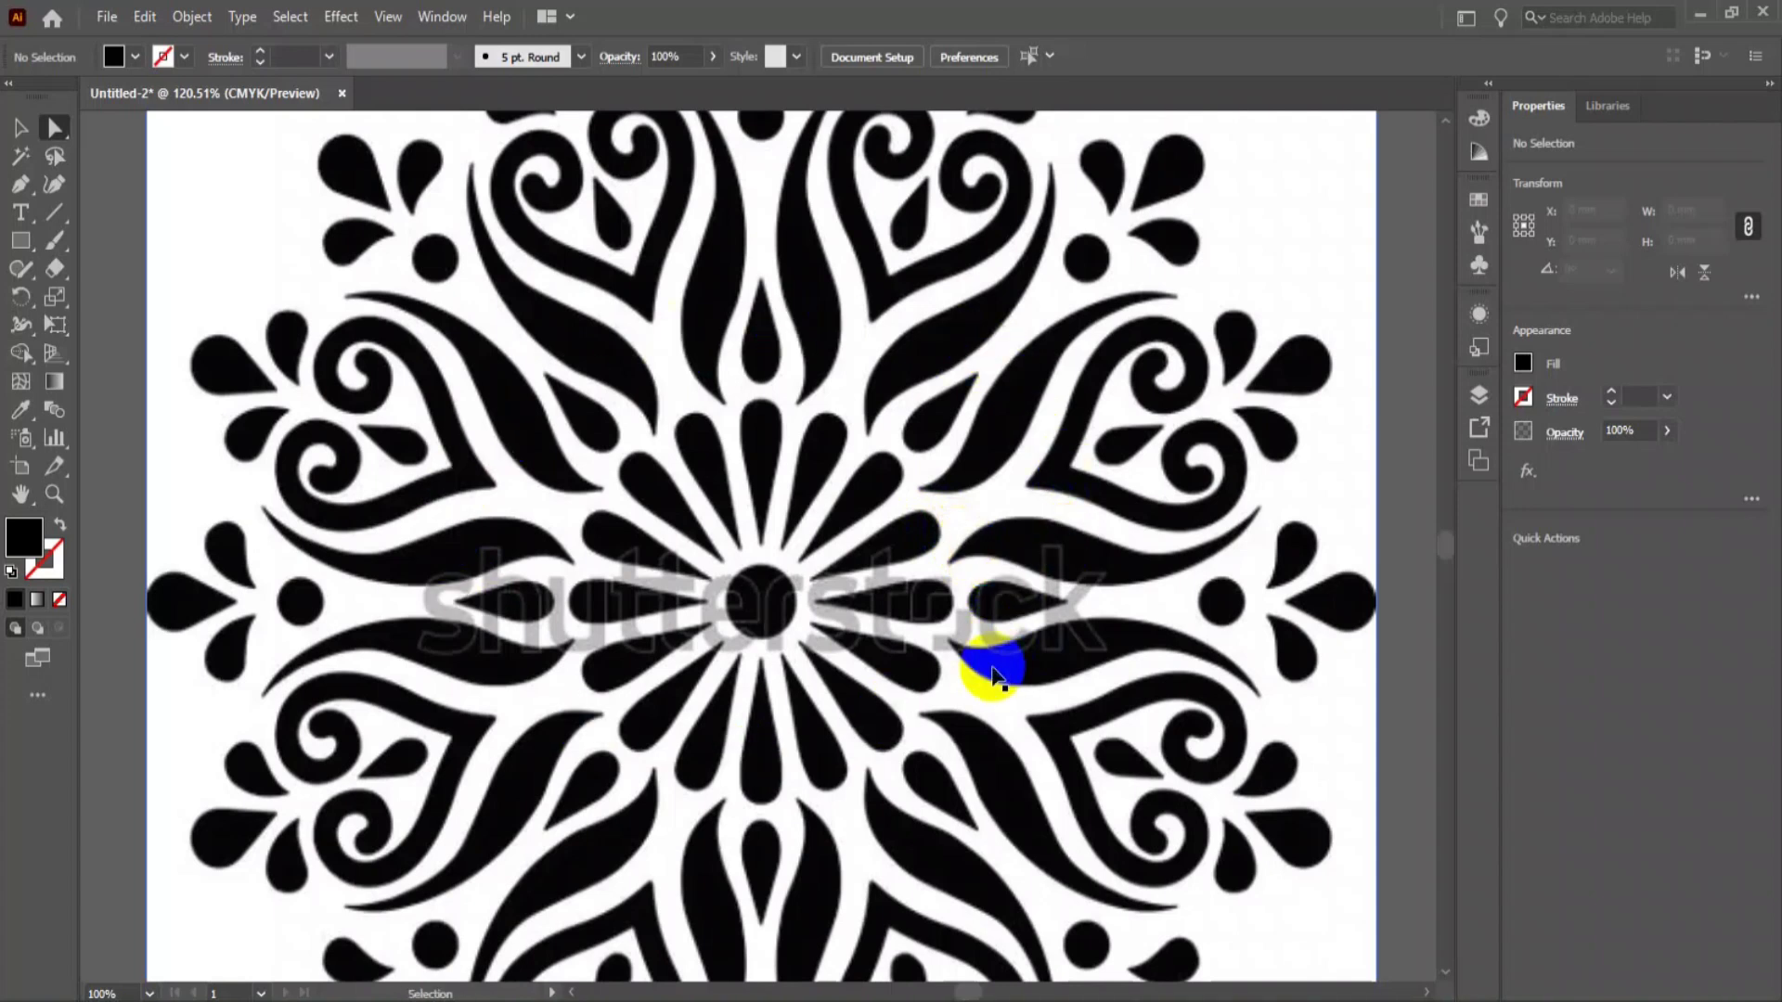
- Zoom and pan around the mandala, briefly selecting the three separate ornament pieces
key("ctrl+minus")
key("ctrl+minus")
key("z")
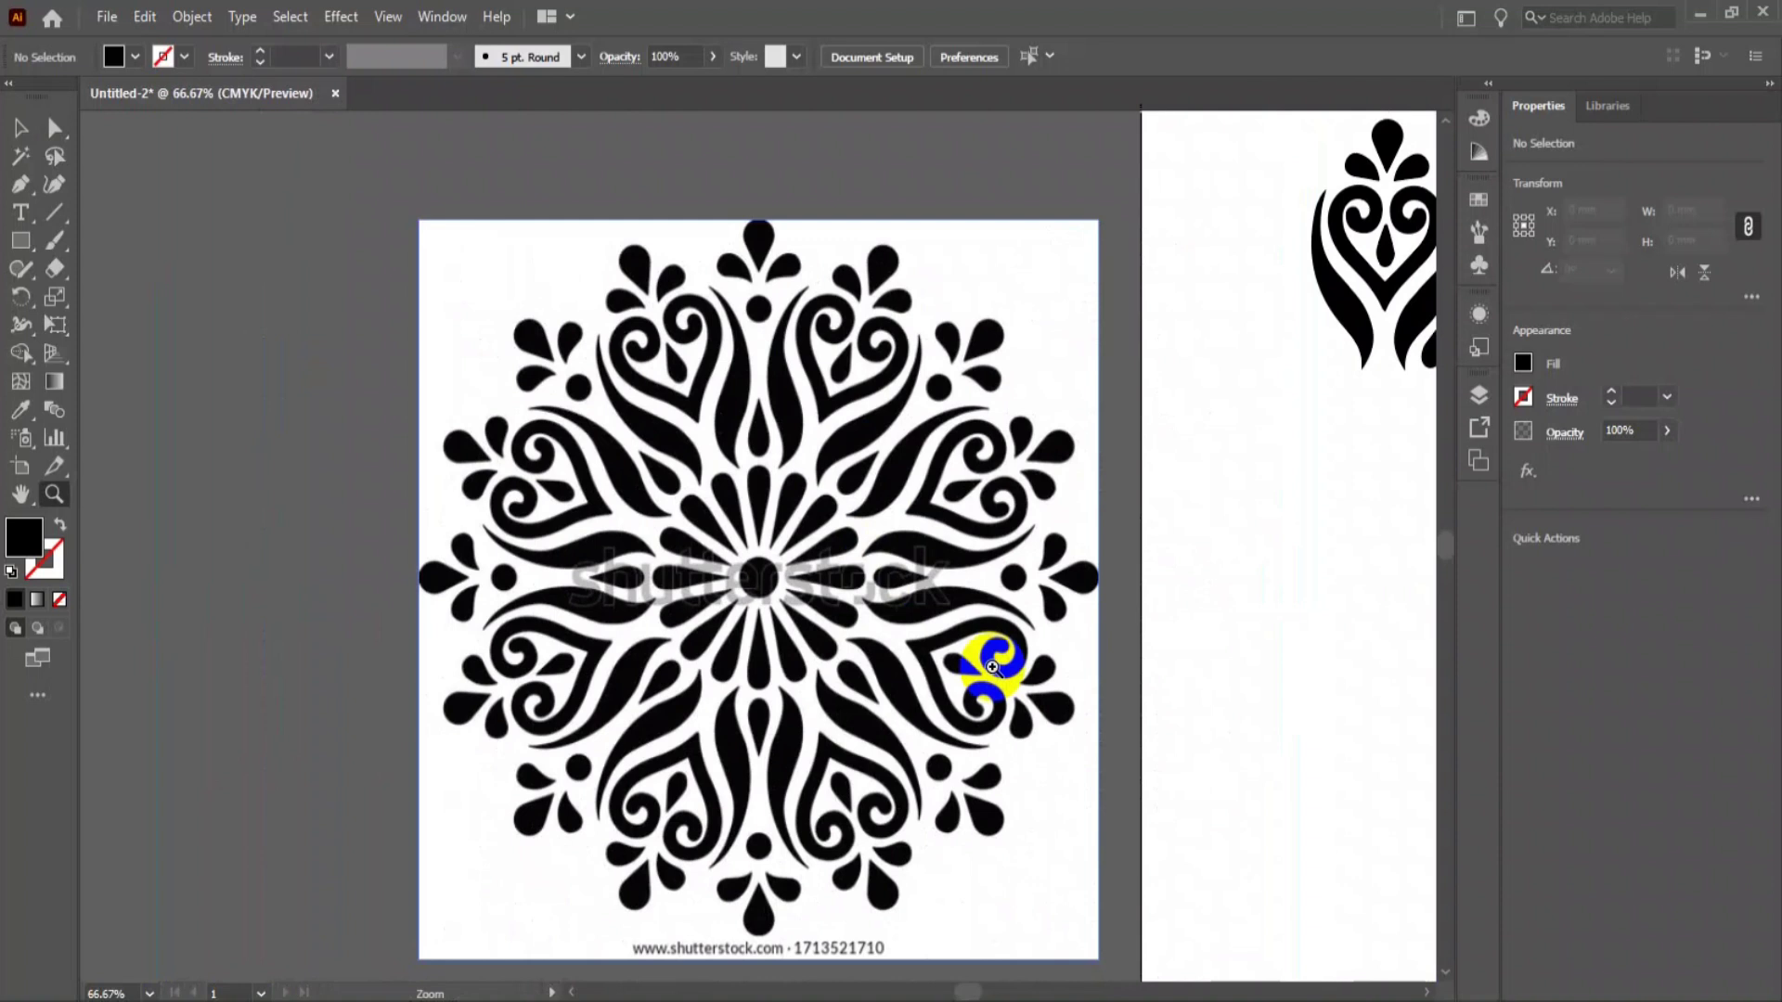
left_click(885, 624)
left_click_drag(733, 649, 857, 710)
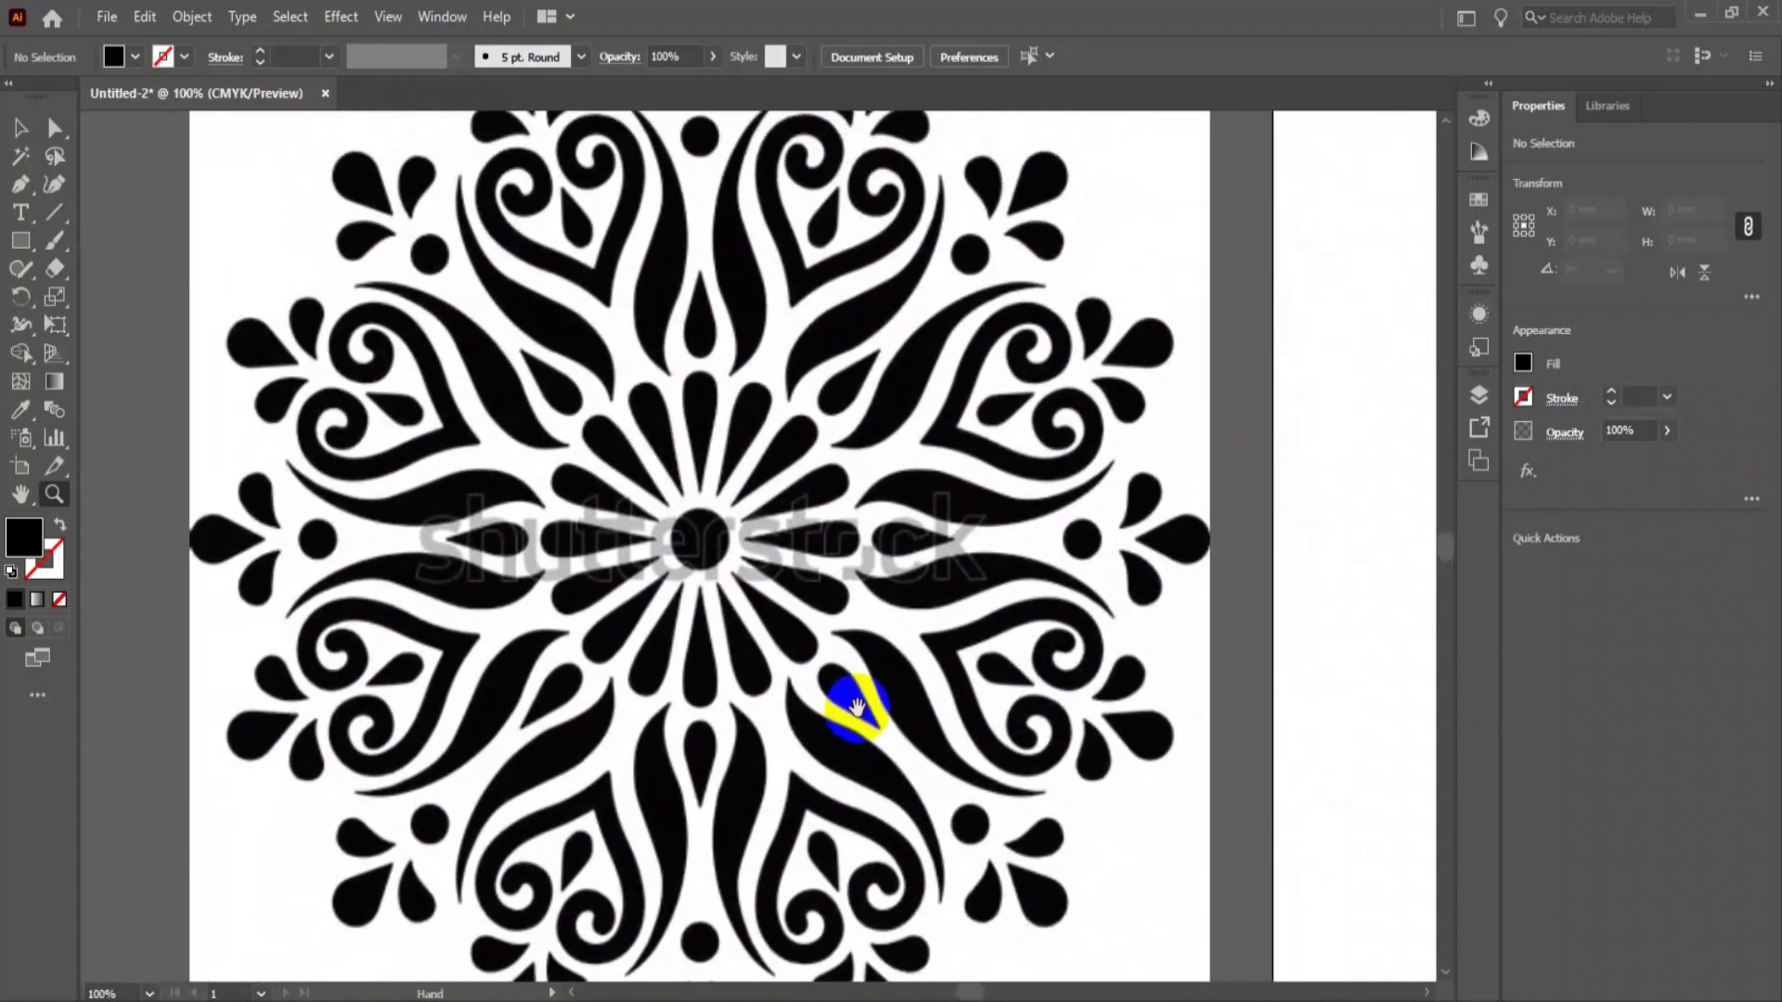
left_click_drag(827, 597, 838, 687)
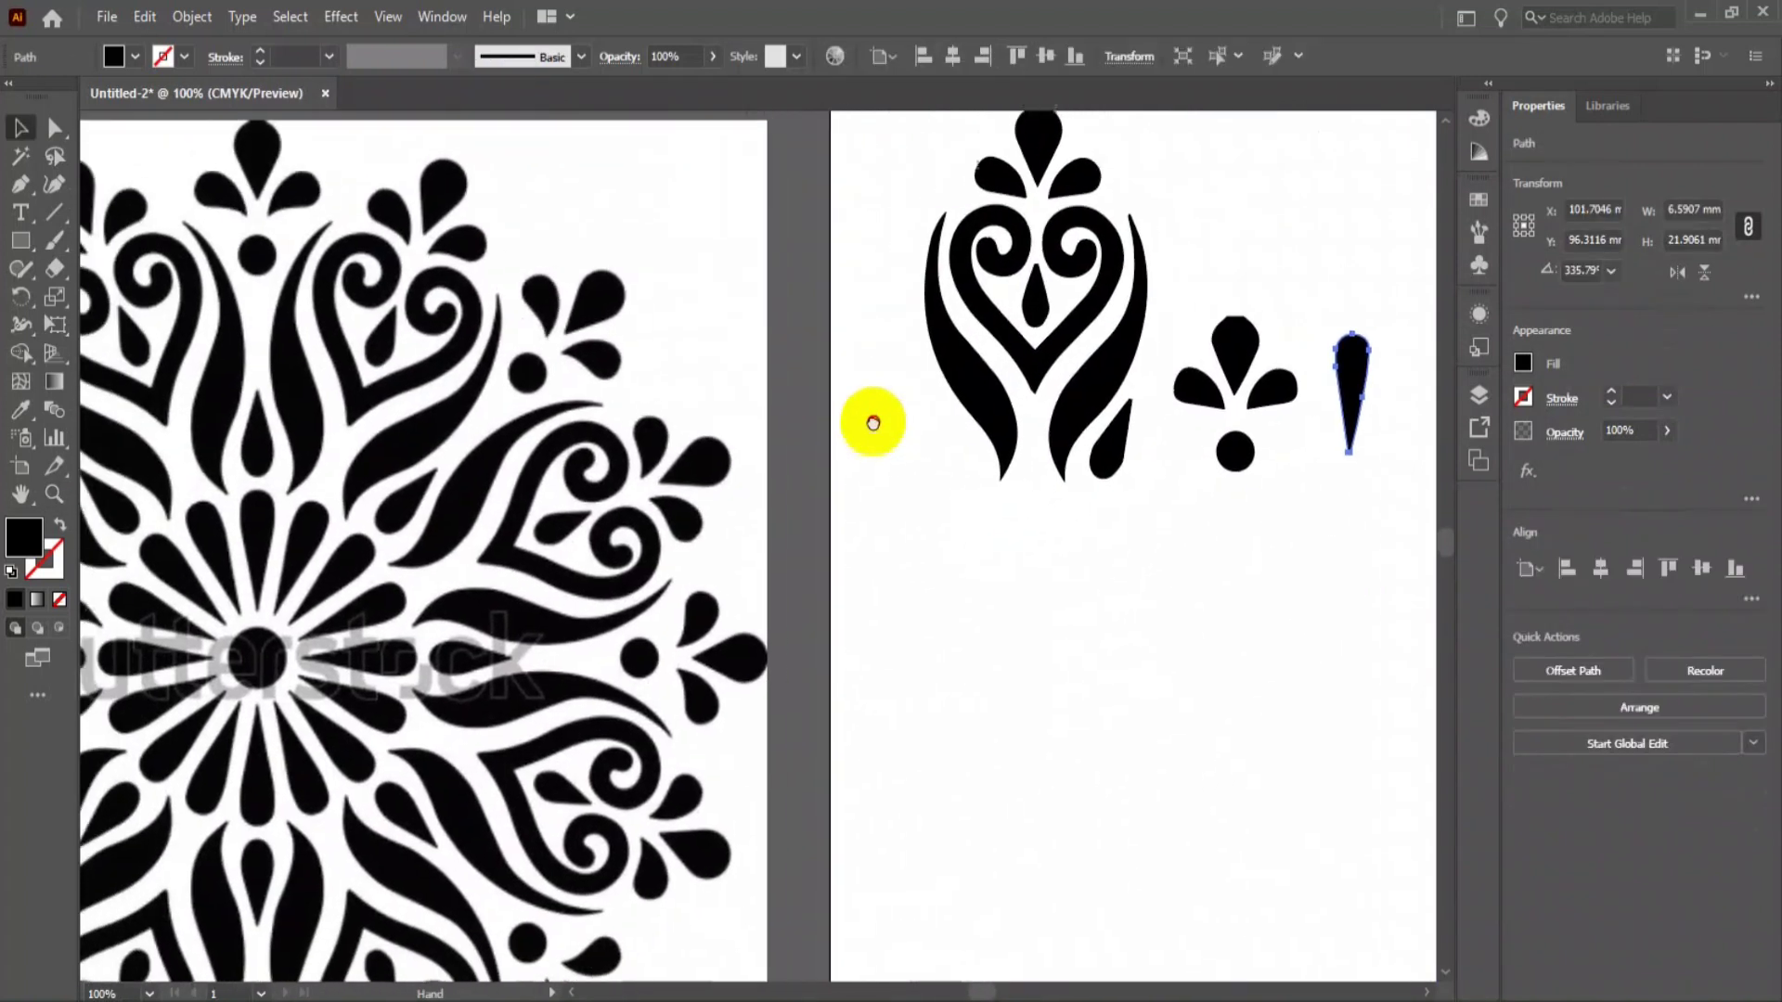
left_click_drag(872, 423, 854, 417)
key("v")
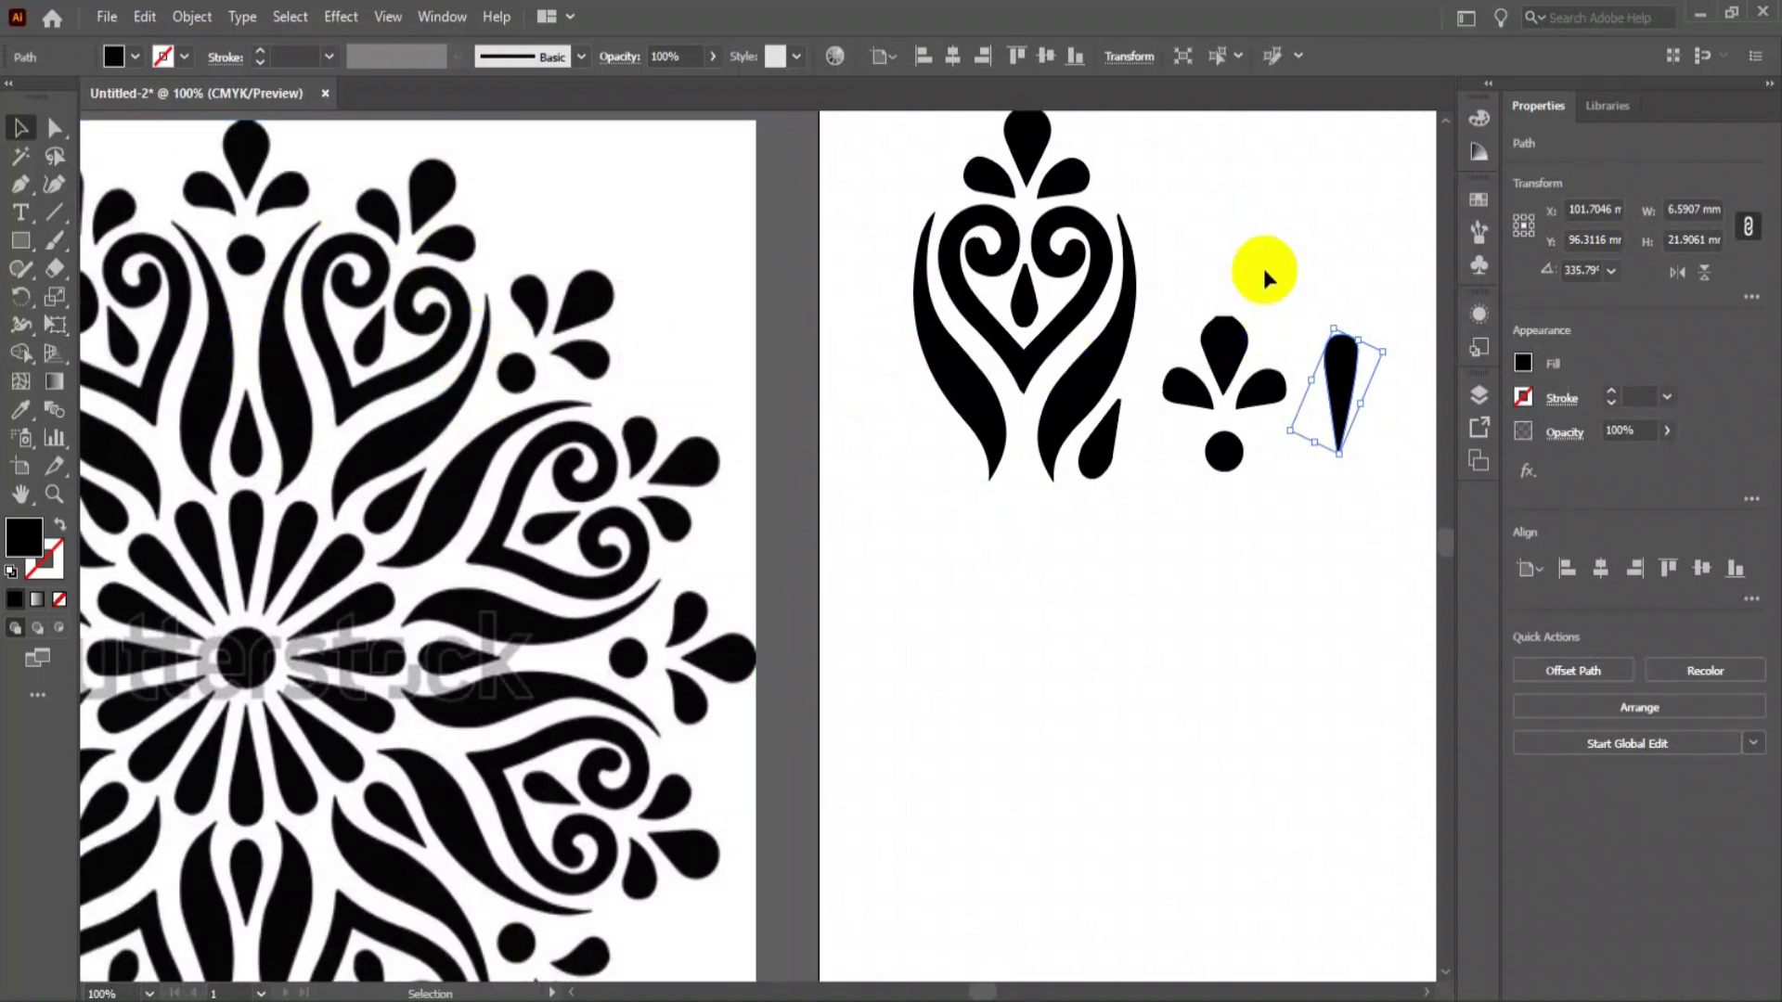
left_click_drag(868, 299, 1336, 537)
left_click(1205, 596)
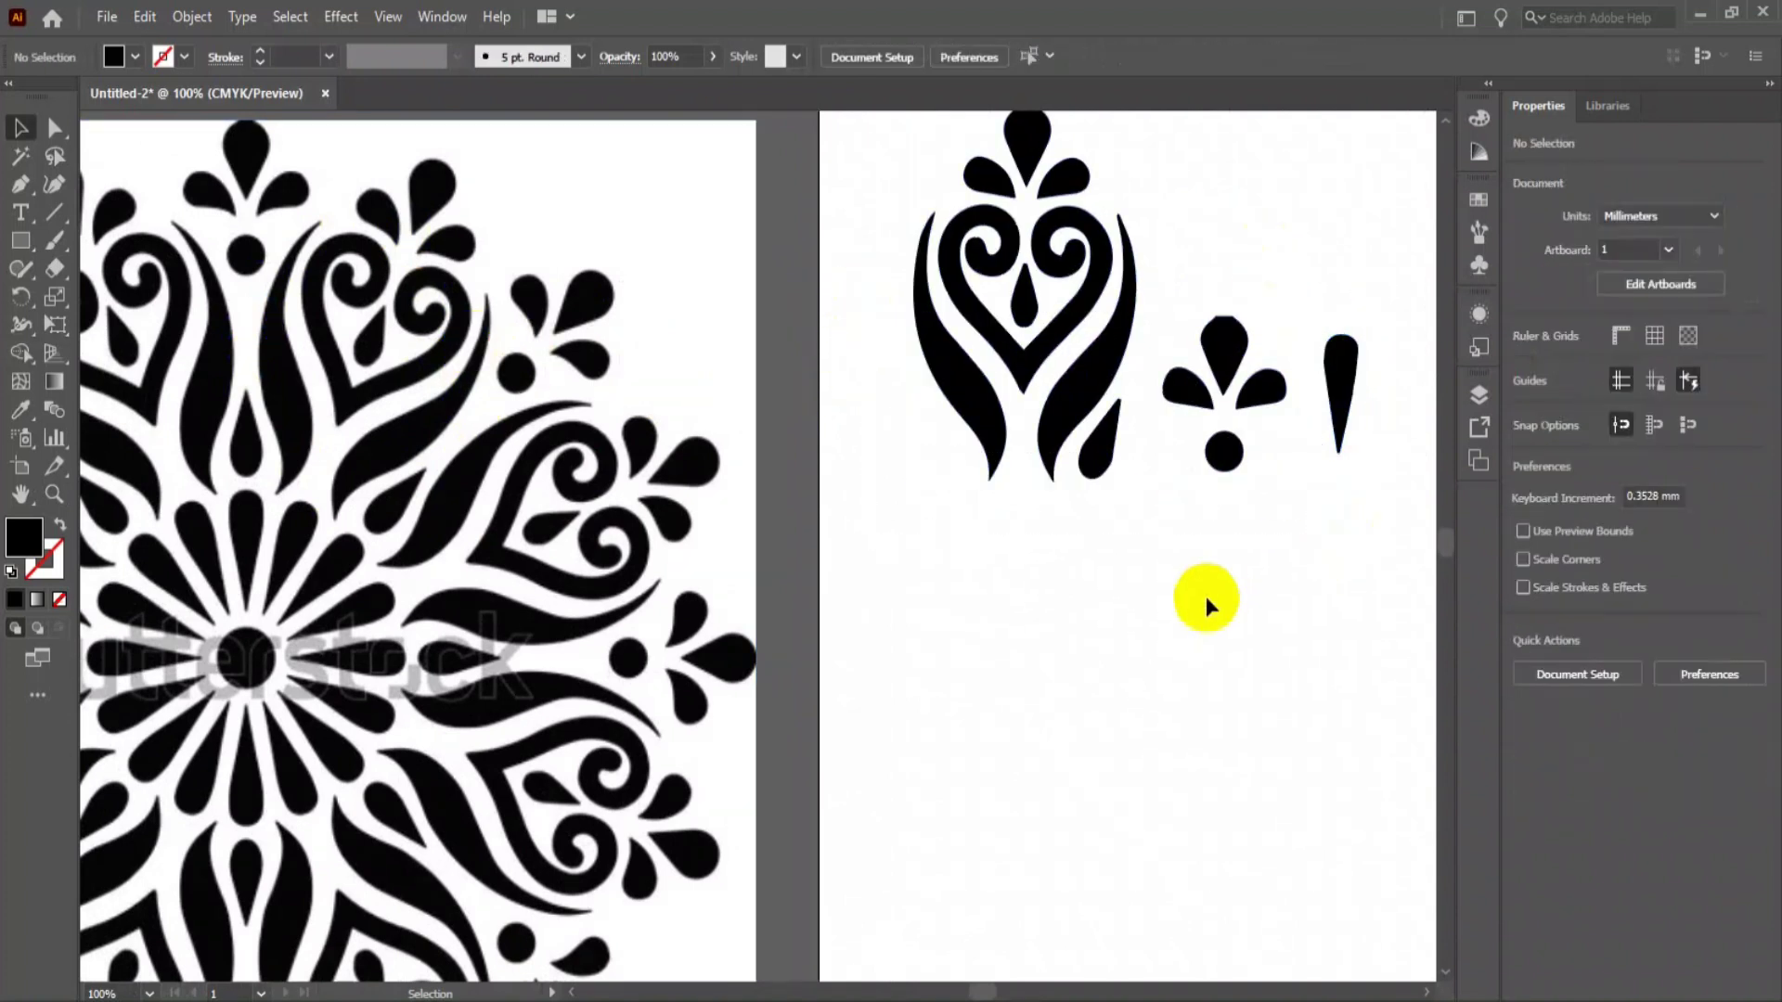
- Create a new landscape A4 document in points, 841.89 × 595.28 pt
left_click(108, 18)
left_click(163, 48)
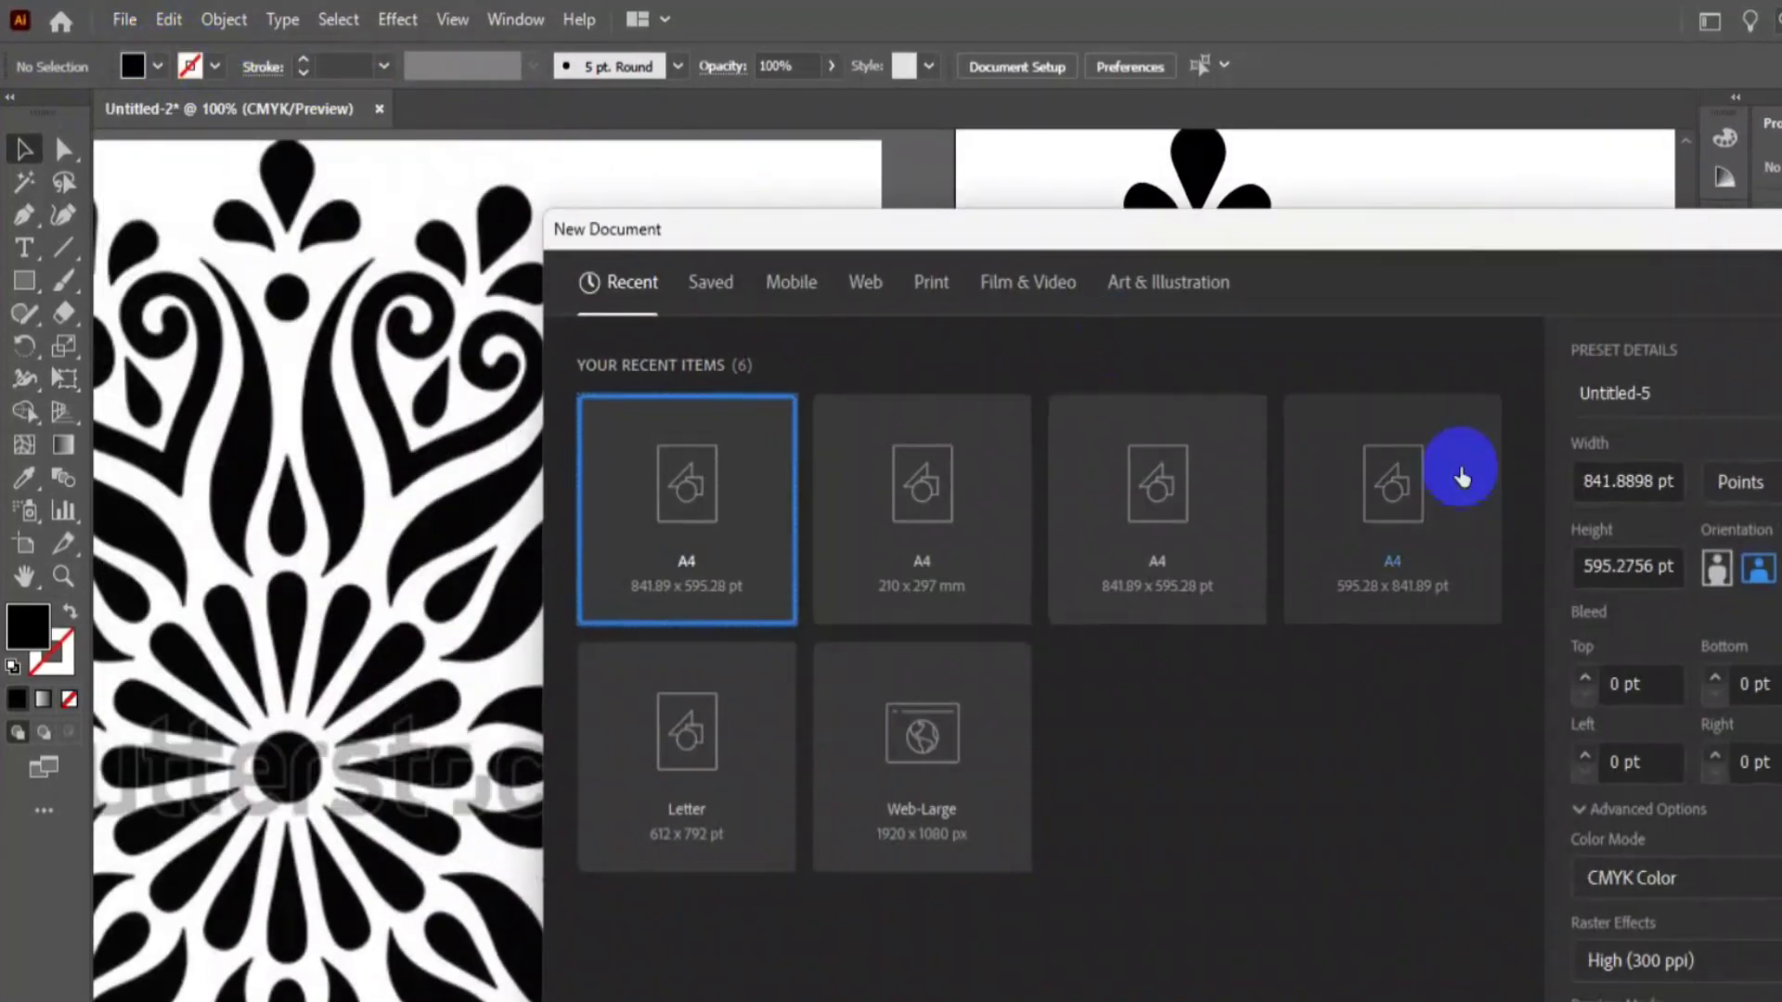
left_click(1558, 495)
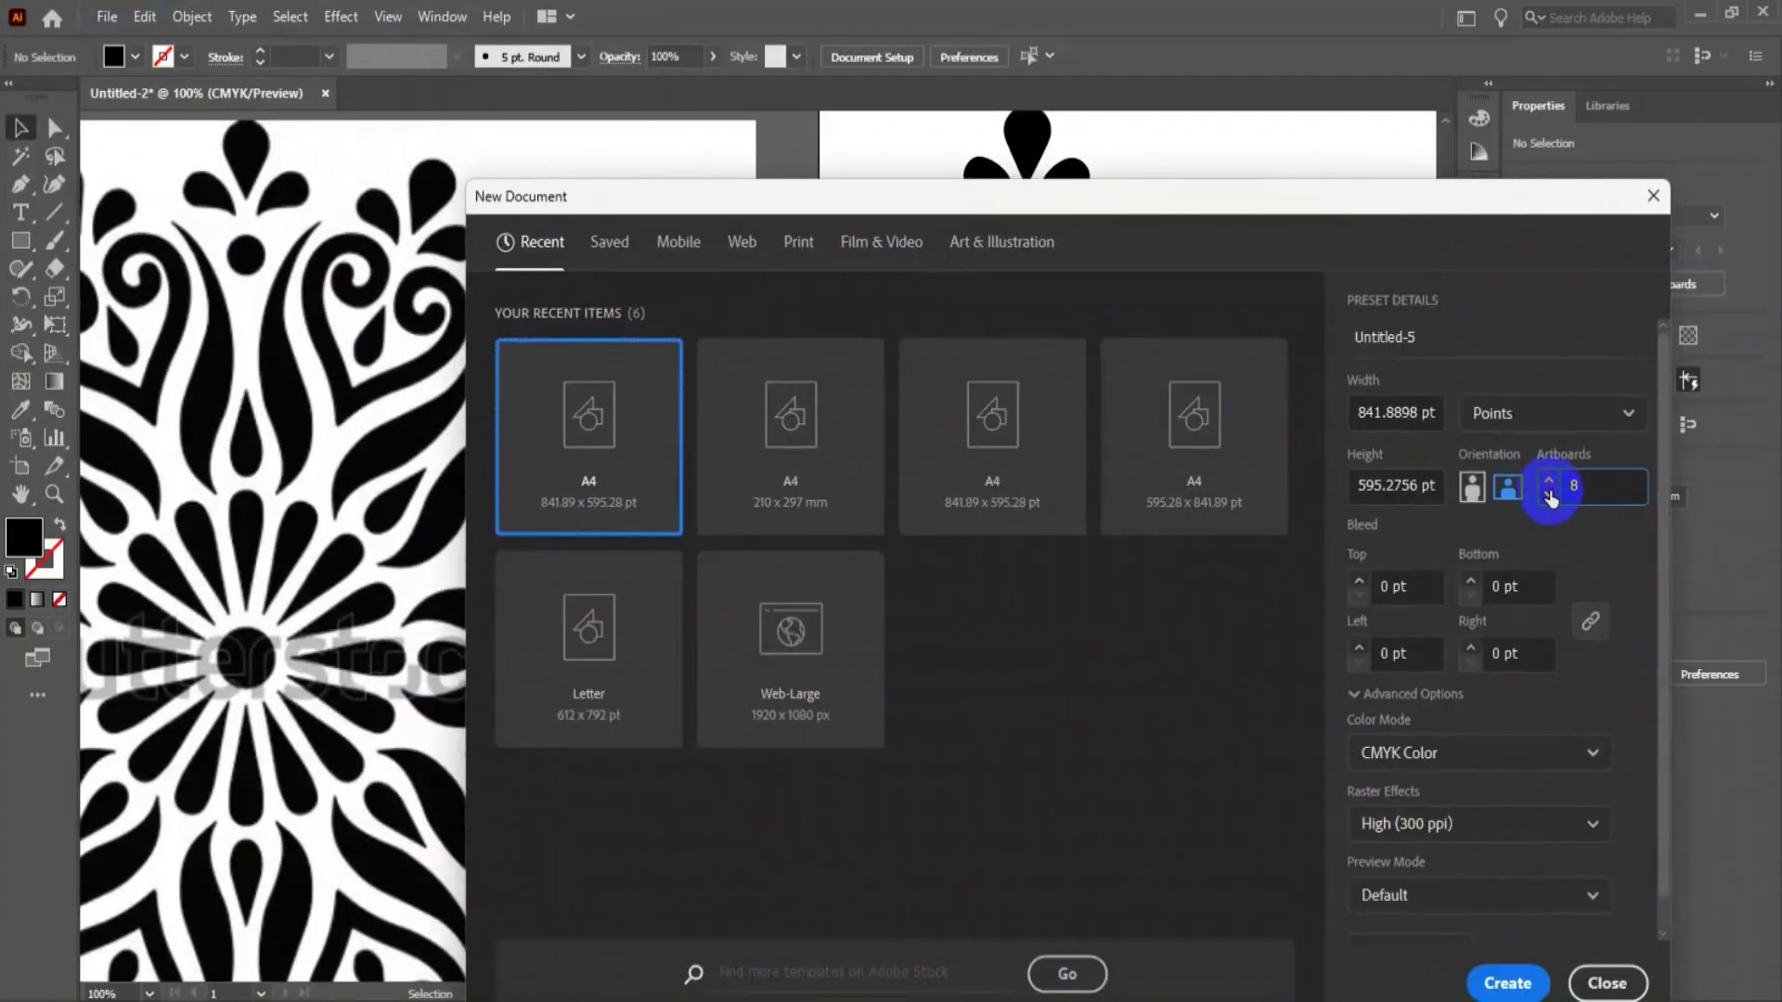
left_click(1510, 986)
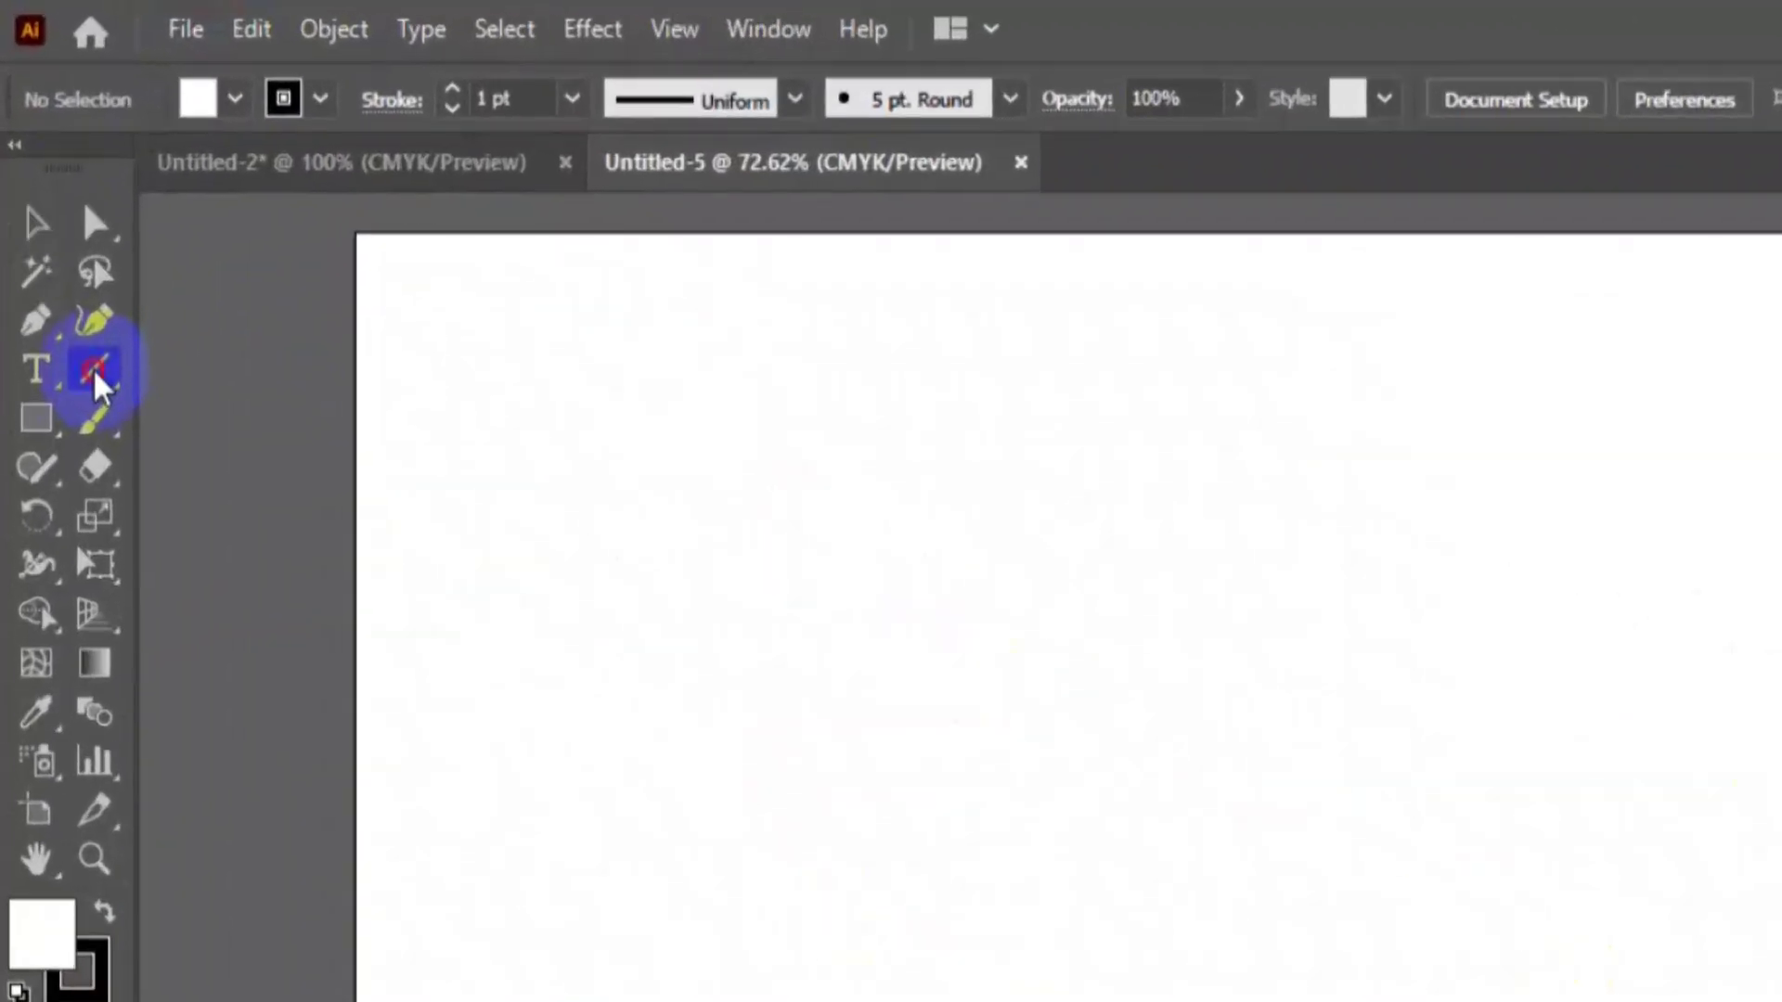
- Draw a 595.28 pt vertical line at X 420.94 from the artboard's top to bottom
left_click(55, 213)
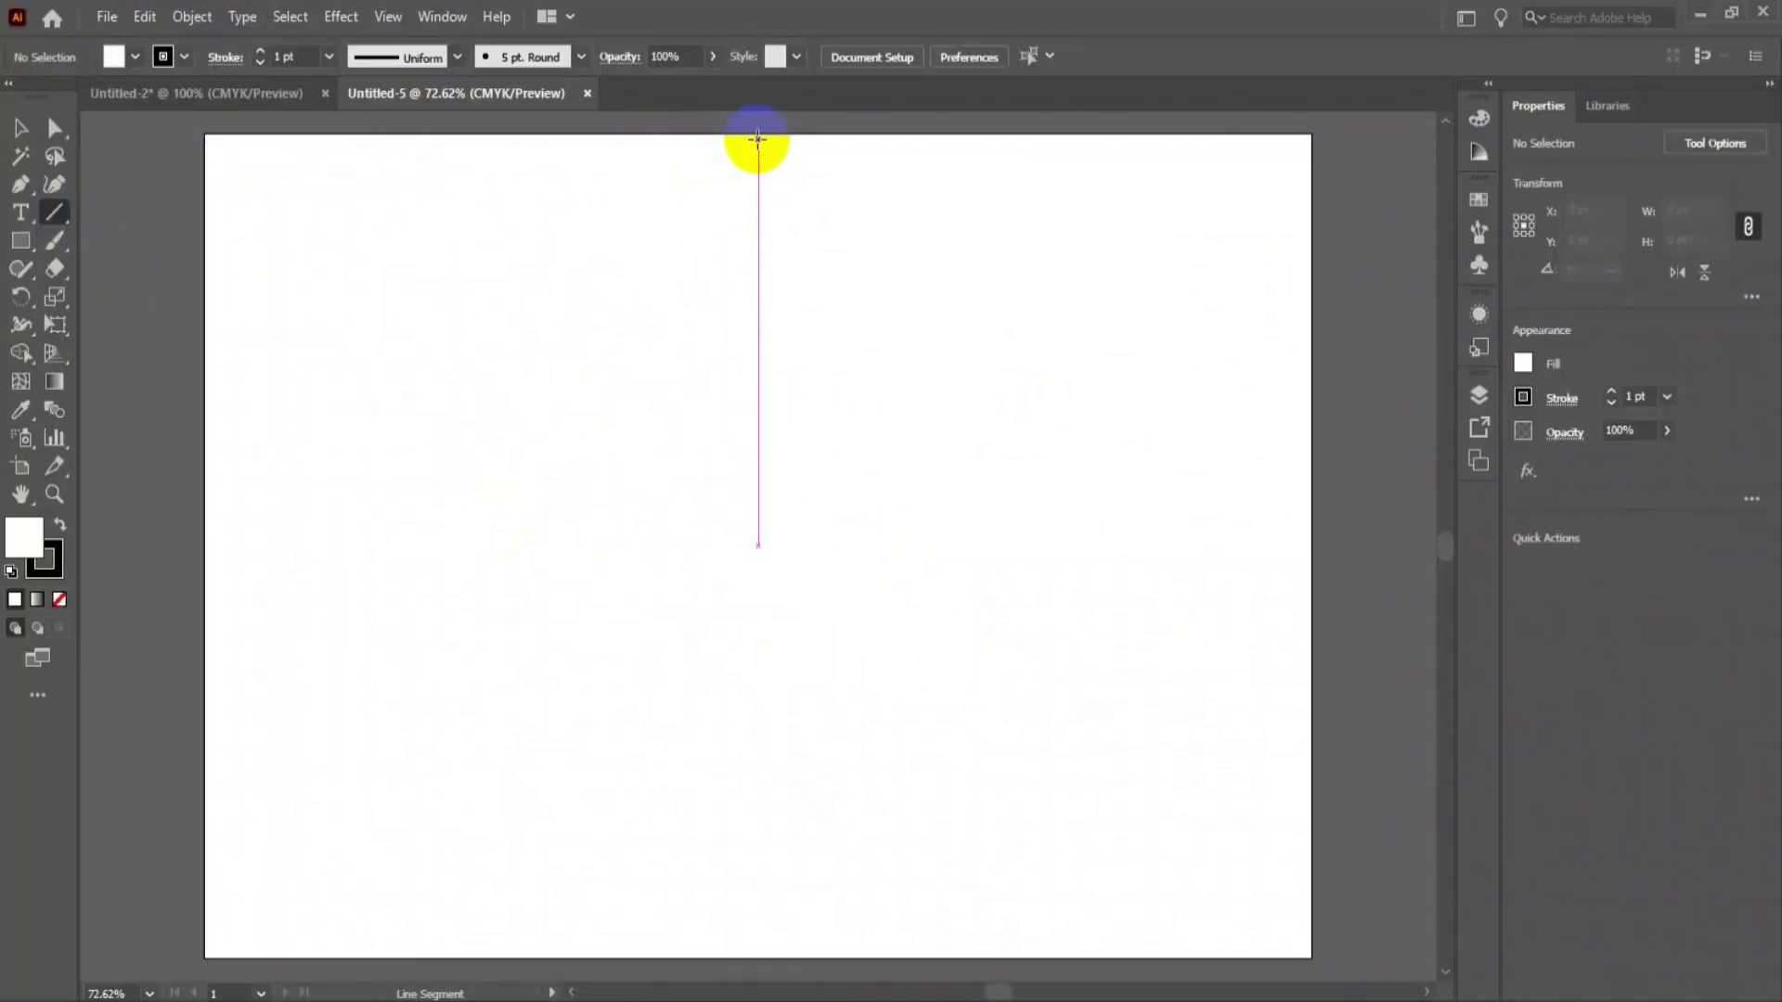
left_click_drag(758, 135, 820, 948)
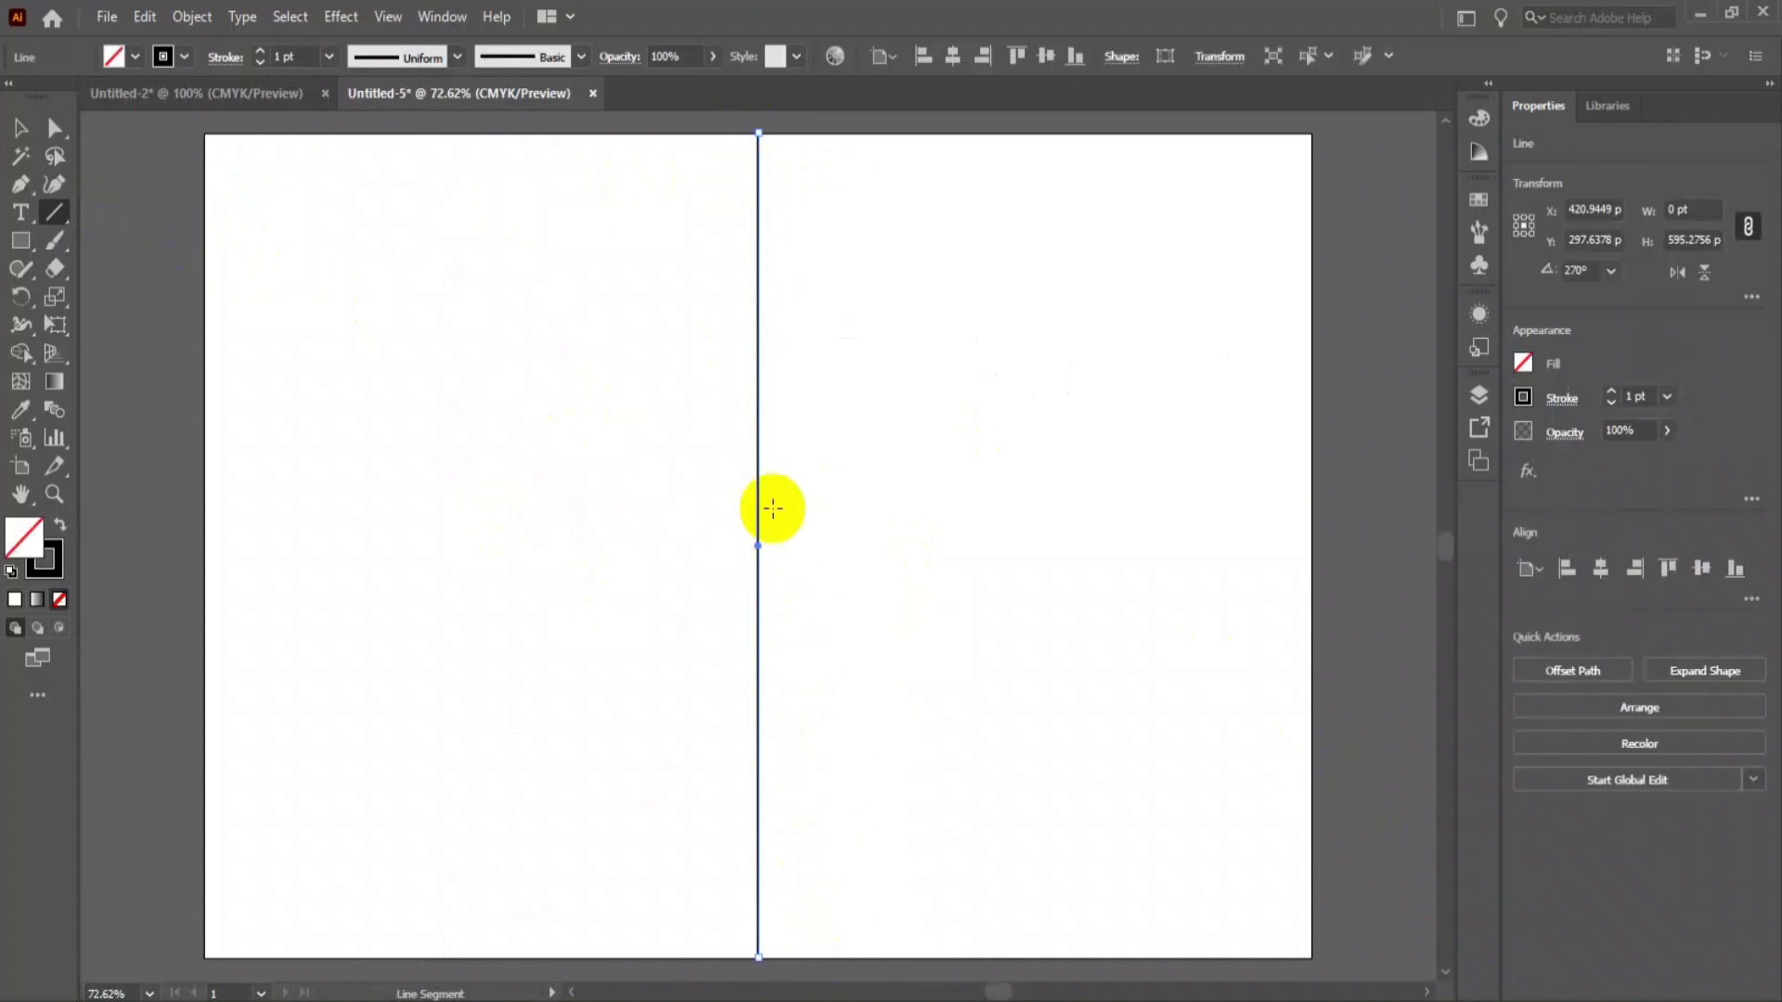
left_click(21, 135)
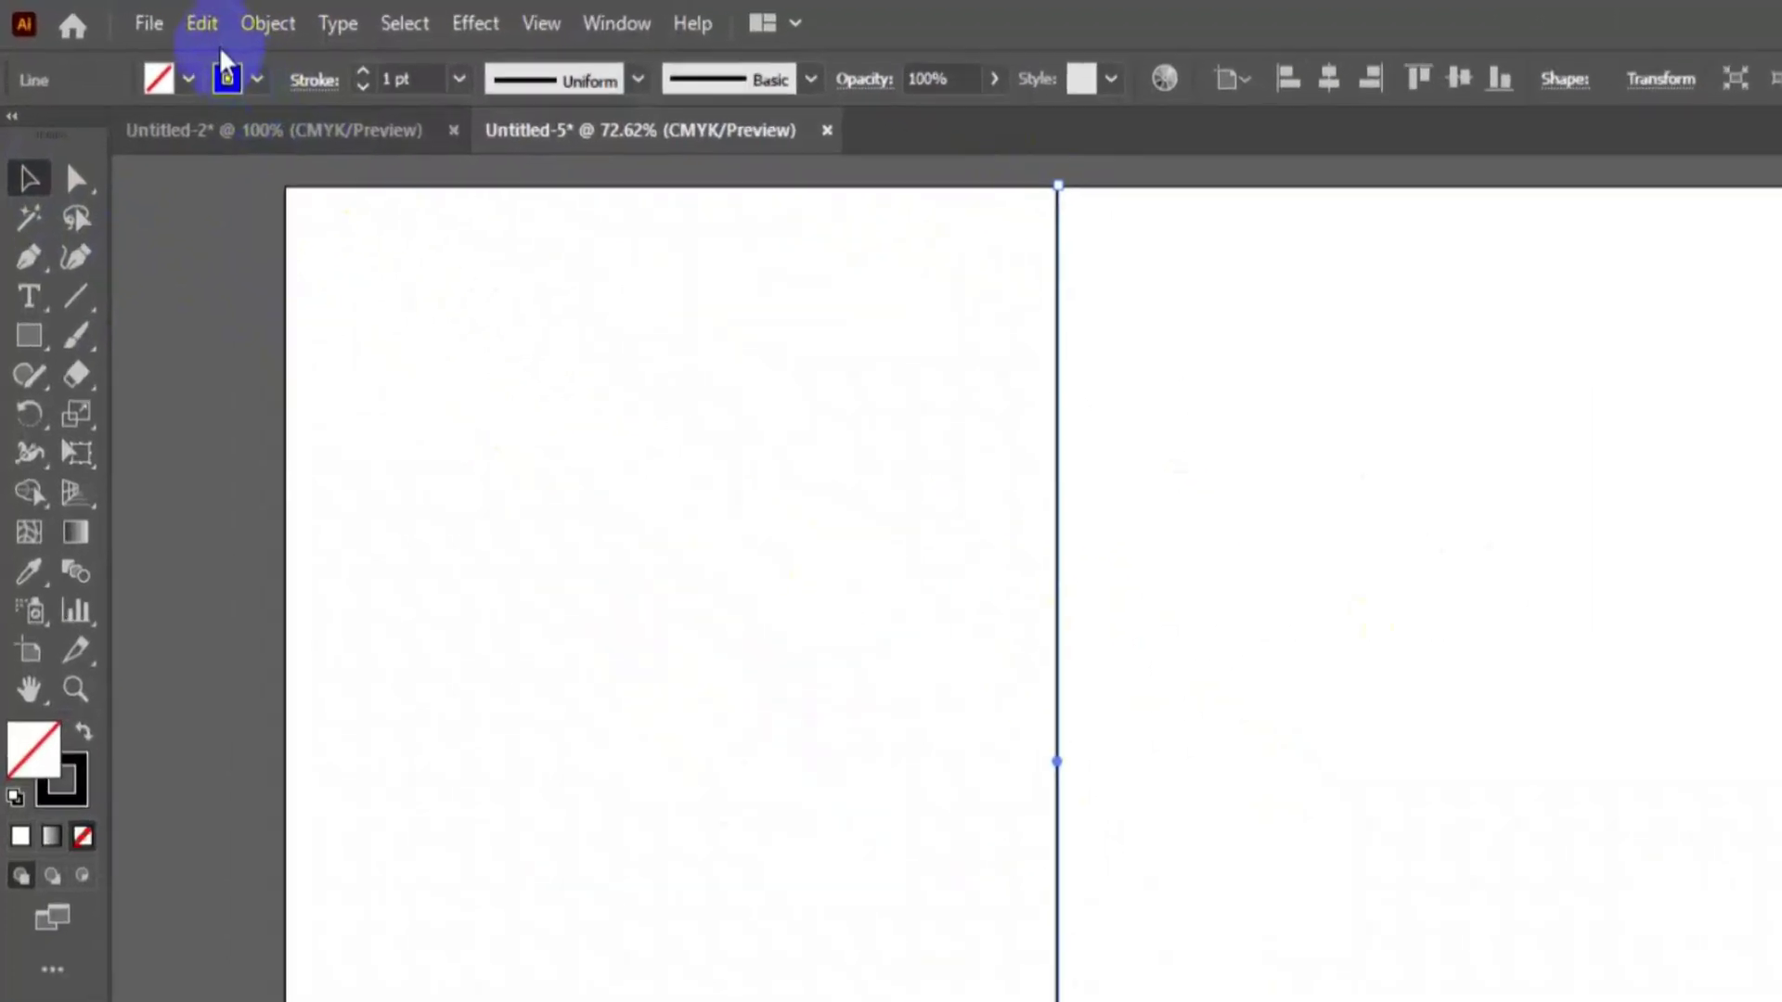
- Copy the vertical line and paste it in front, stacking a duplicate exactly over it
left_click(144, 16)
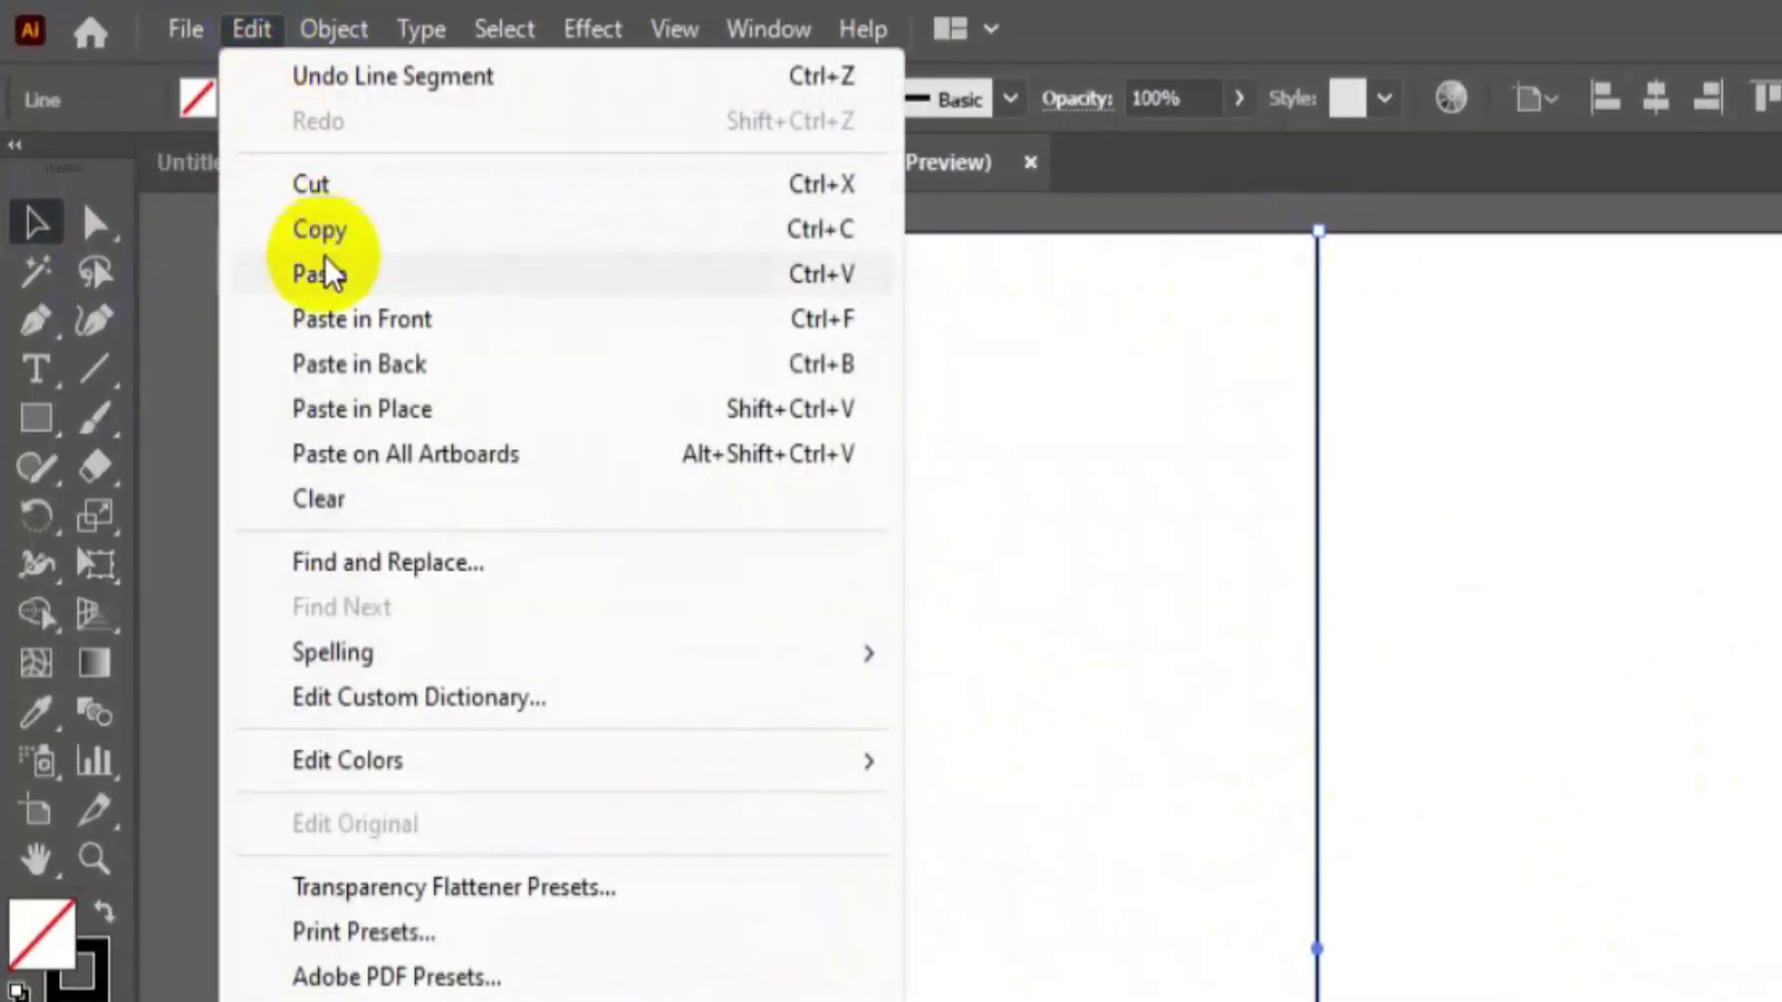
left_click(339, 234)
left_click(250, 29)
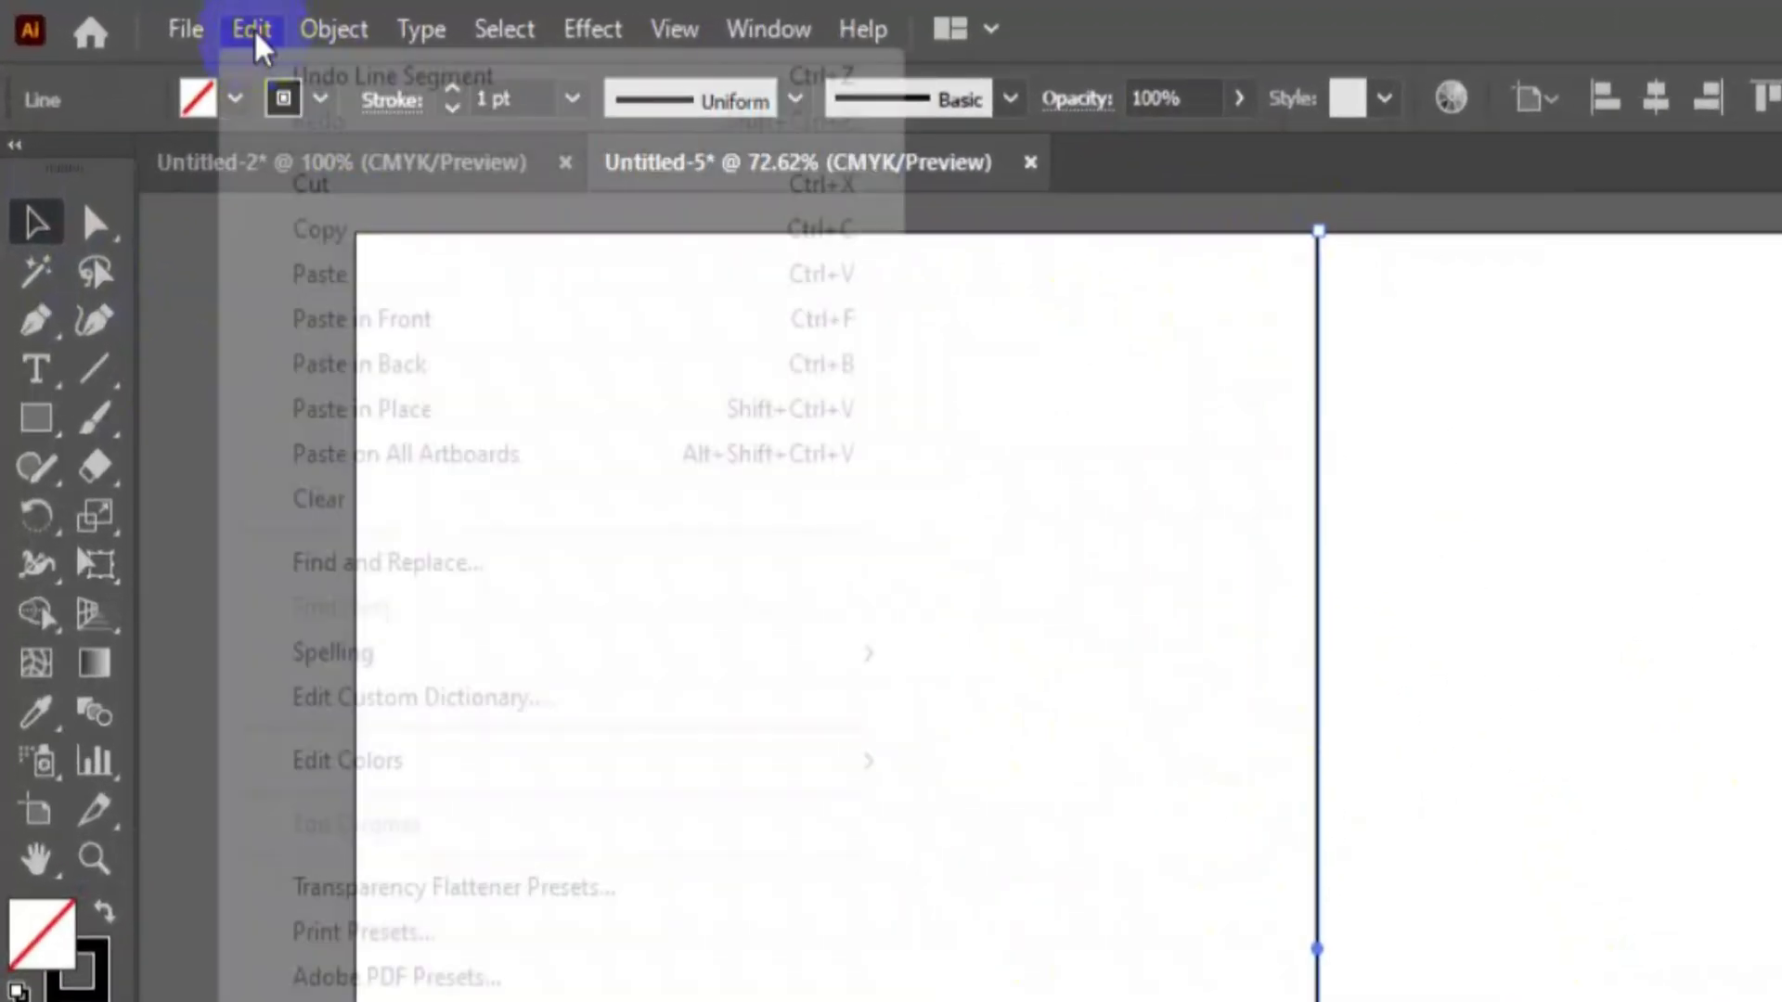
left_click(470, 327)
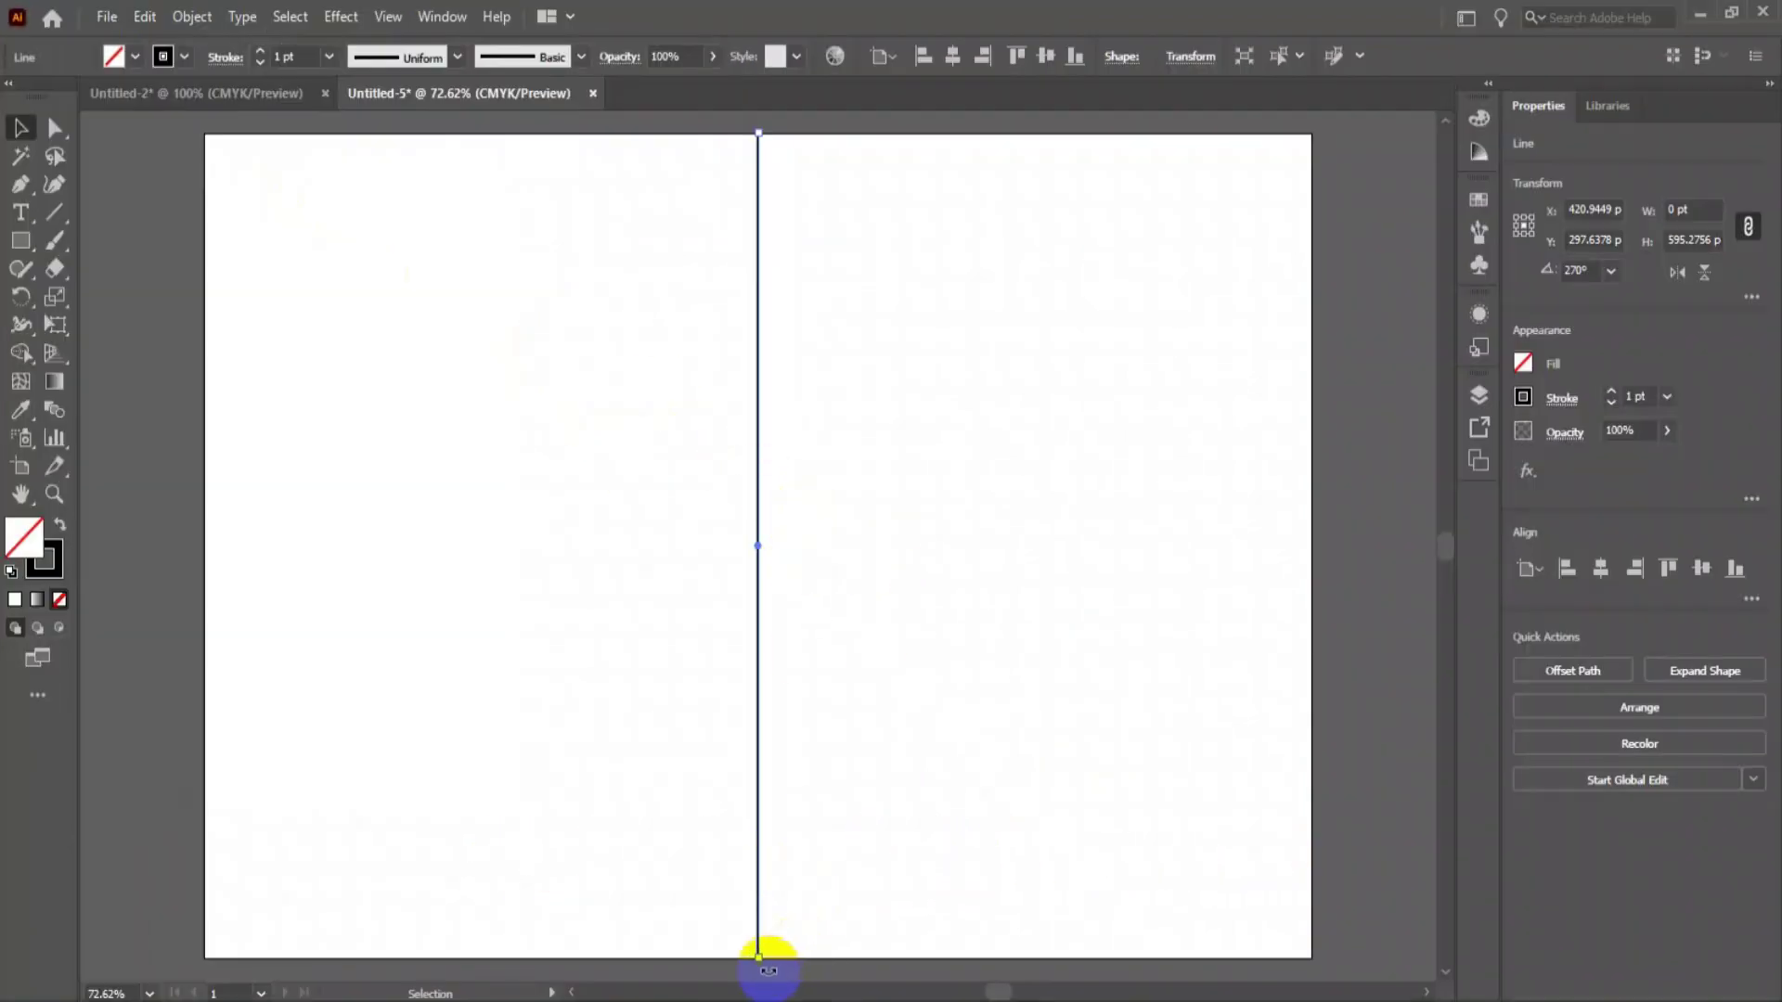
- Rotate the duplicate to horizontal, forming a centred cross, select both lines, then view Untitled-2
left_click_drag(768, 970, 967, 598)
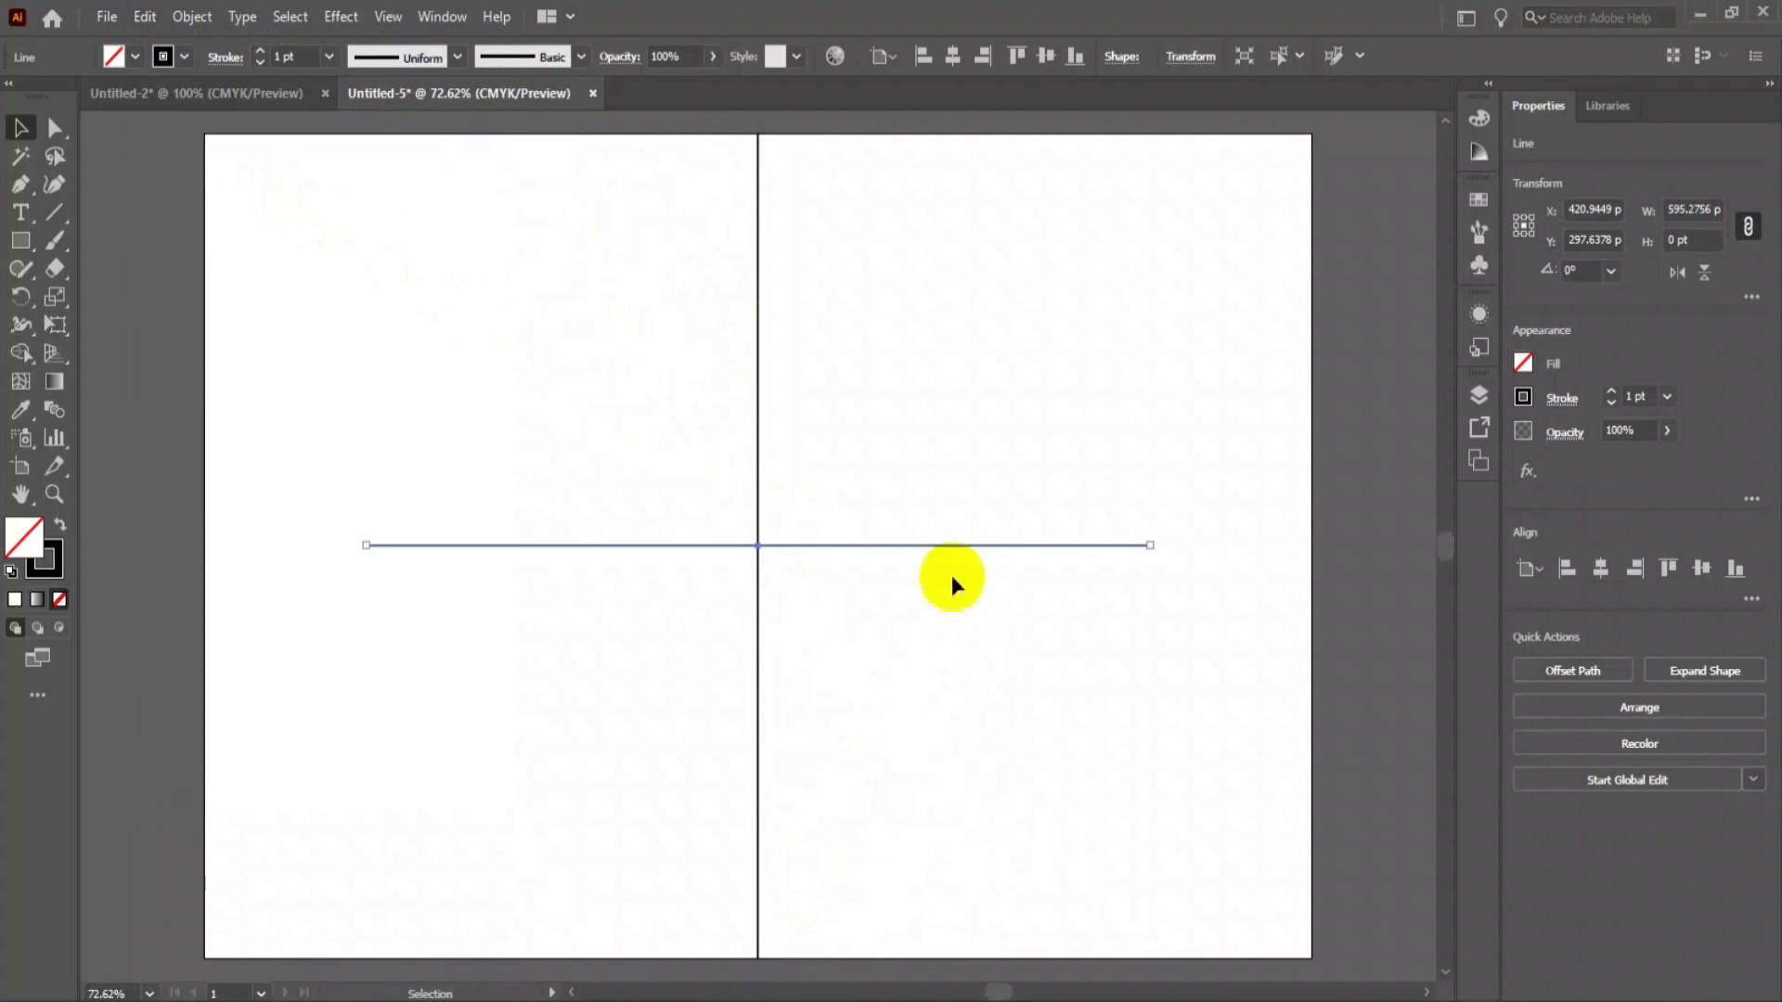
left_click(679, 516)
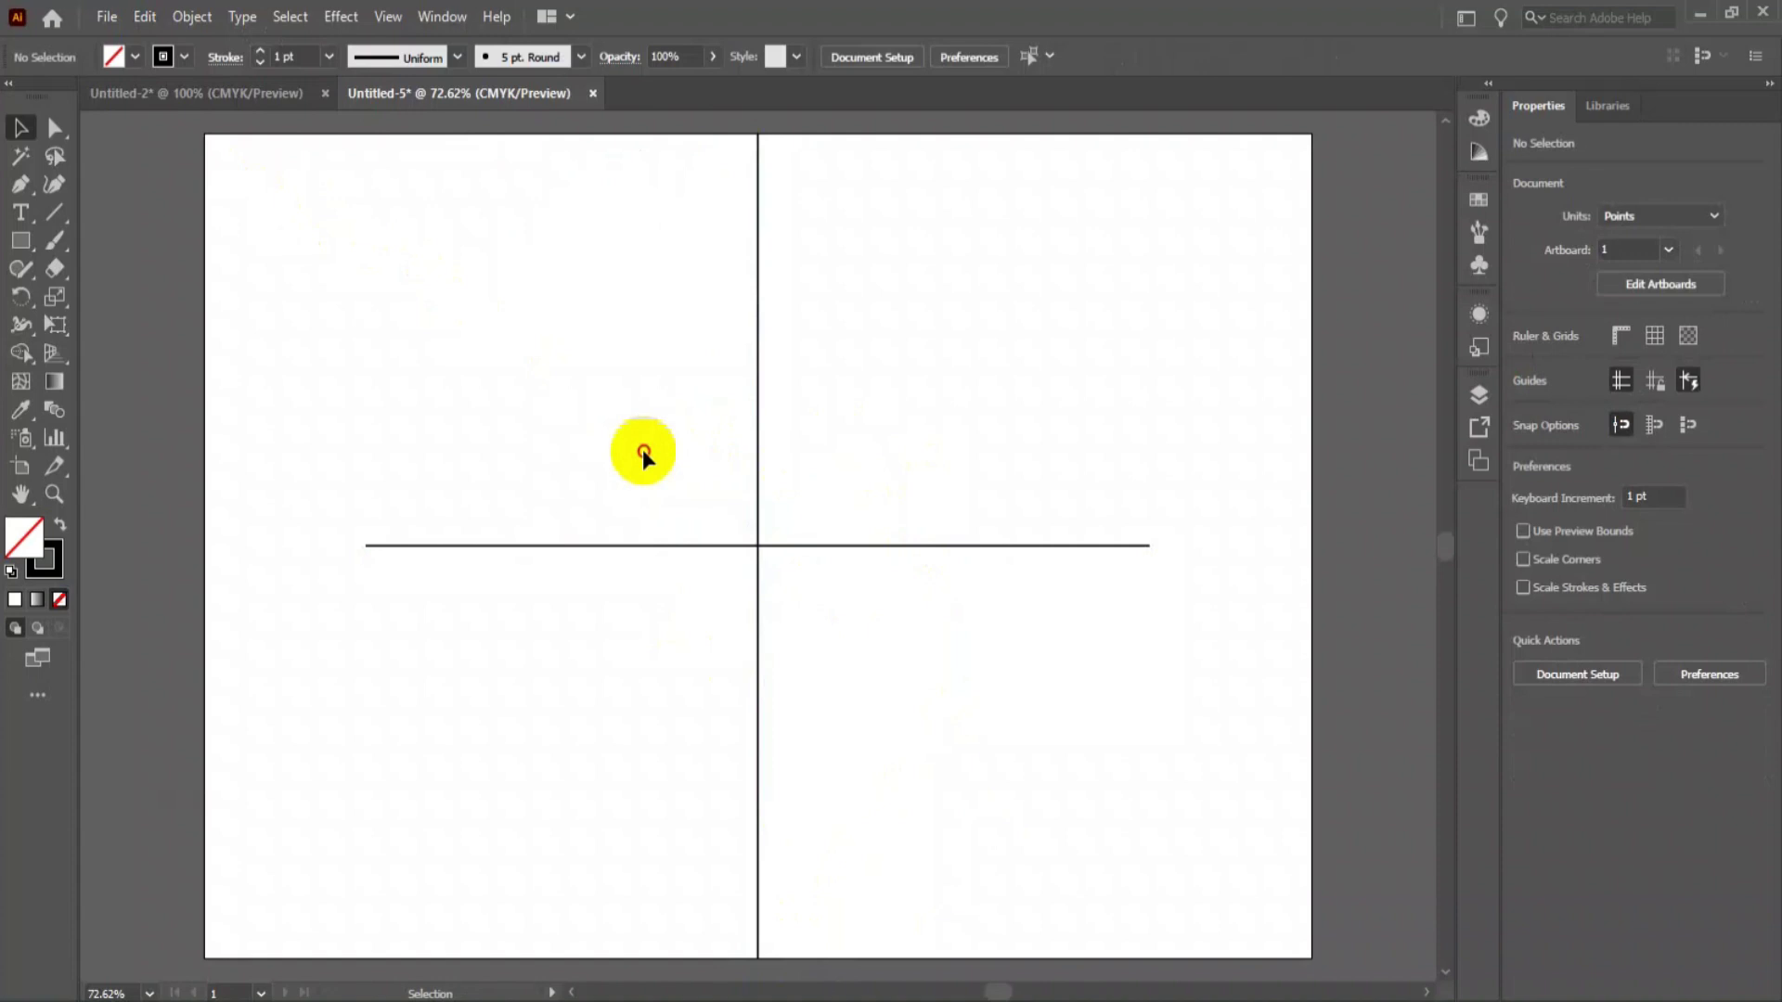
left_click_drag(642, 449, 863, 655)
left_click(135, 99)
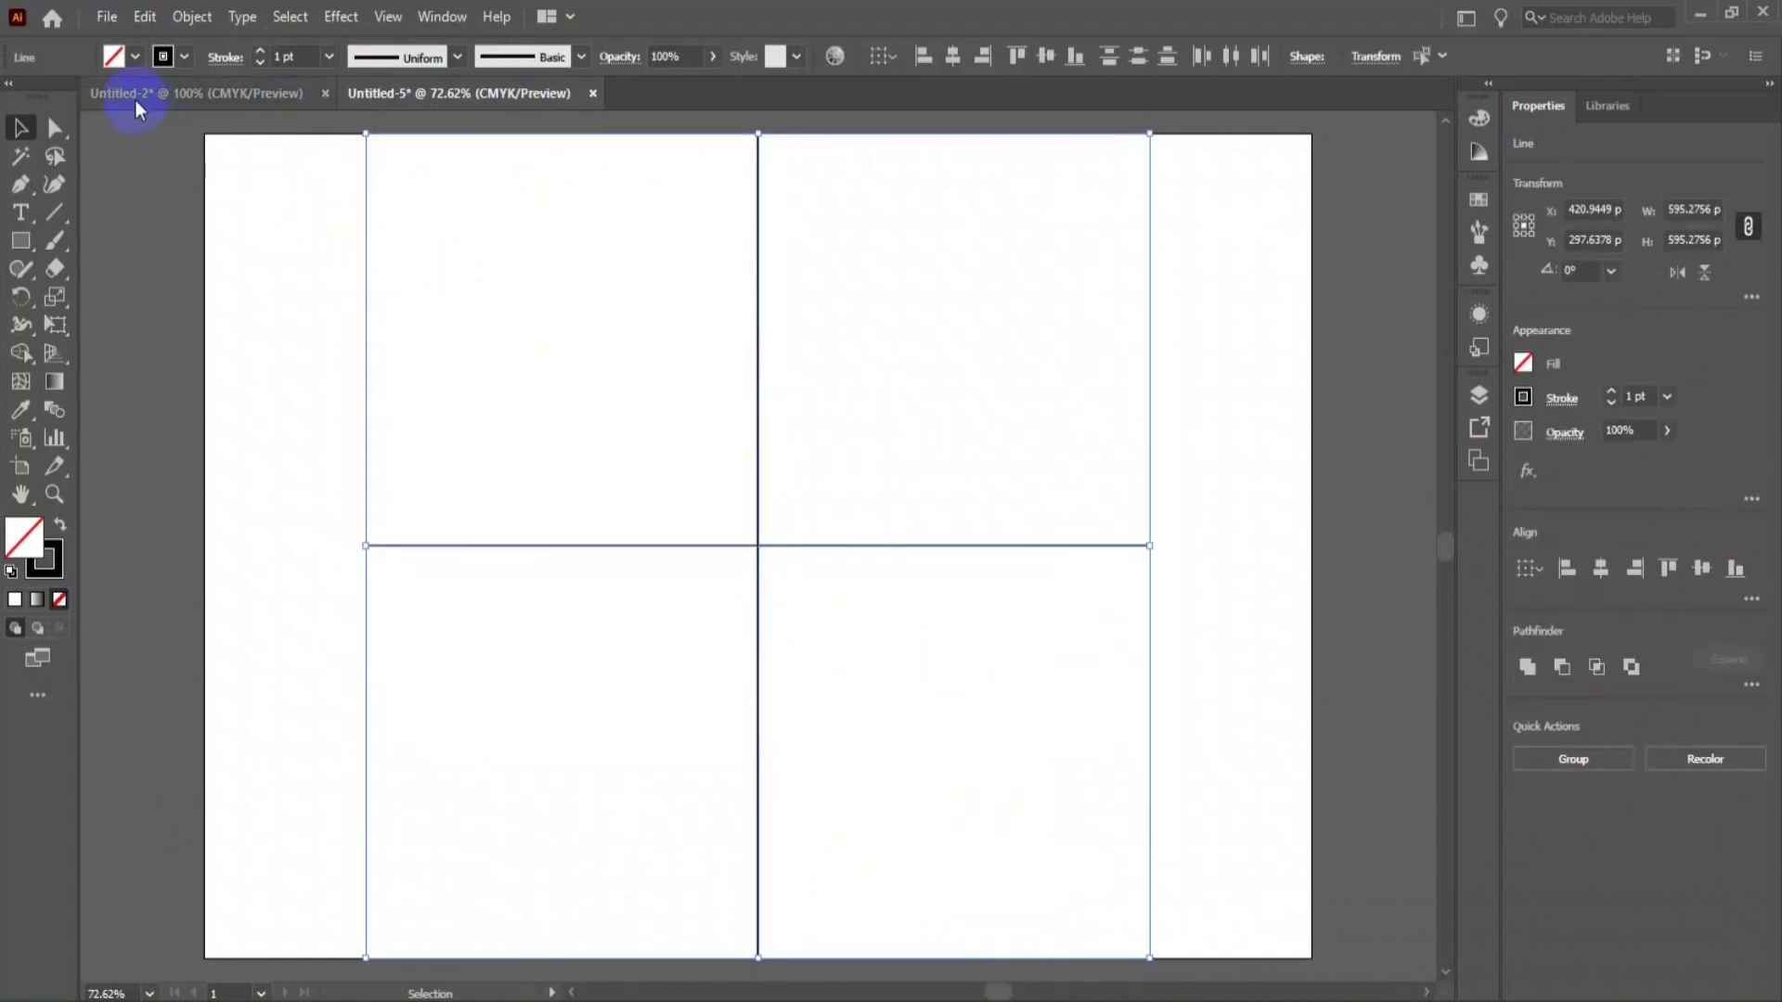
left_click_drag(462, 518, 877, 461)
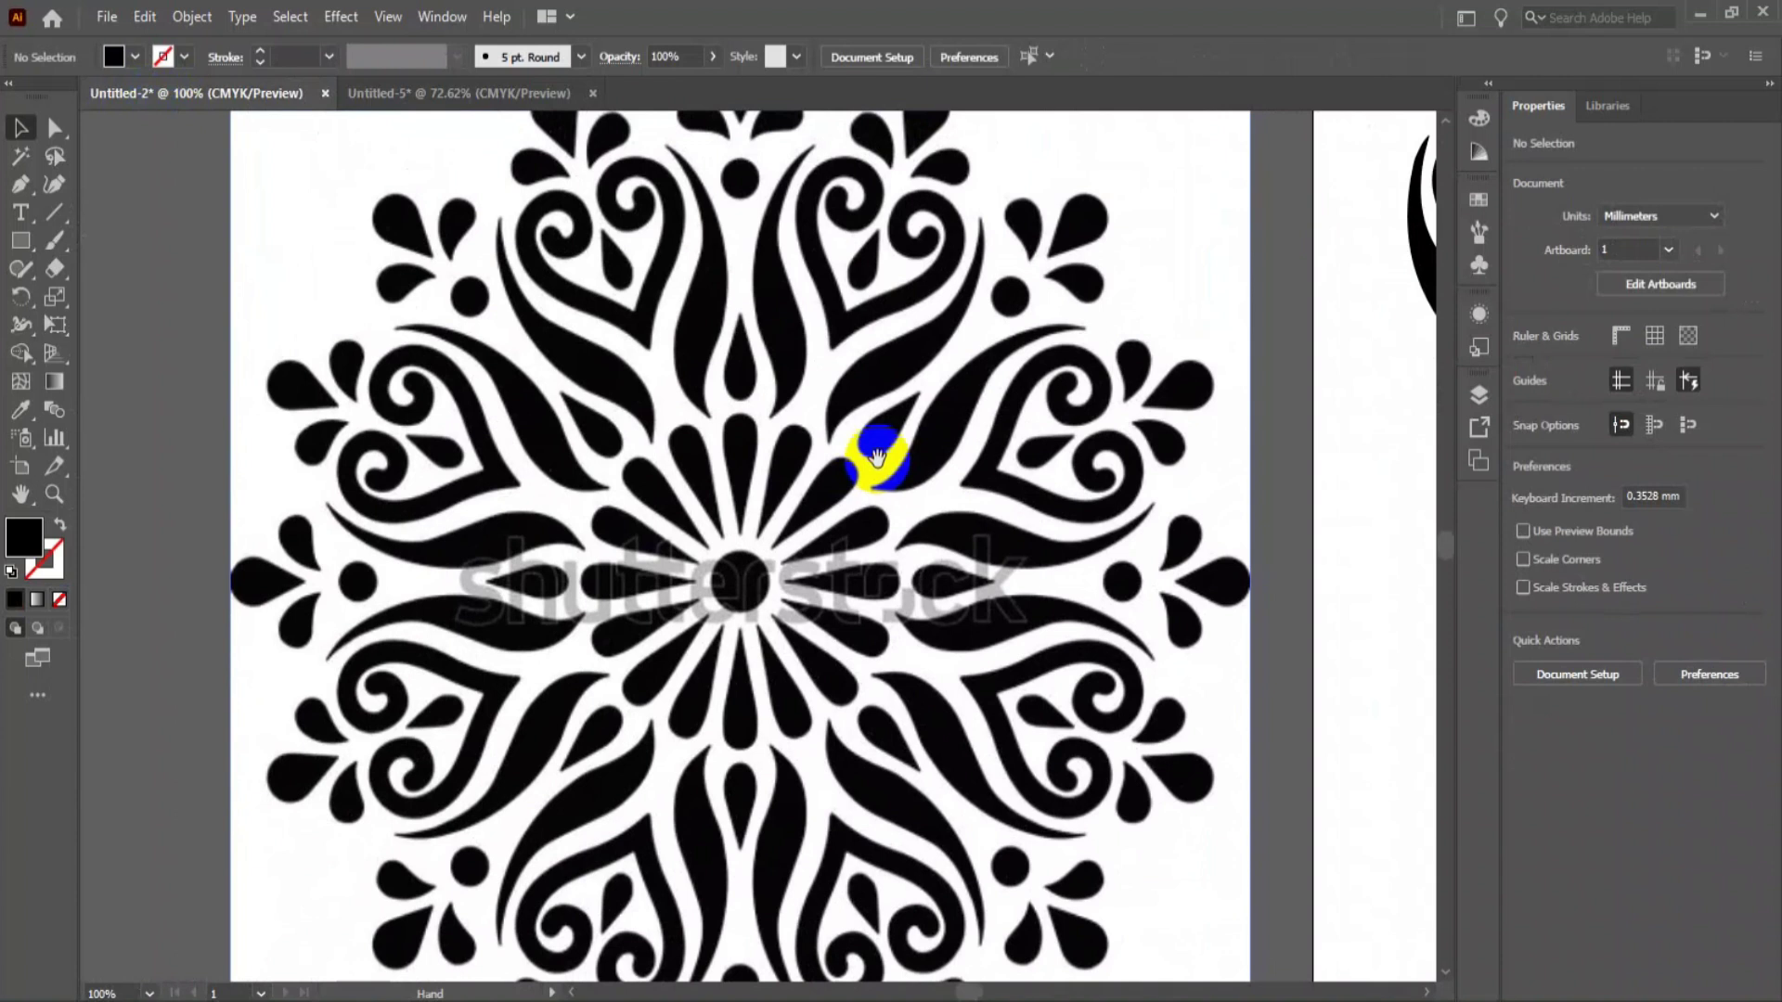
- Zoom out on the mandala, return to Untitled-5, and launch Windows Calculator
key("ctrl+minus")
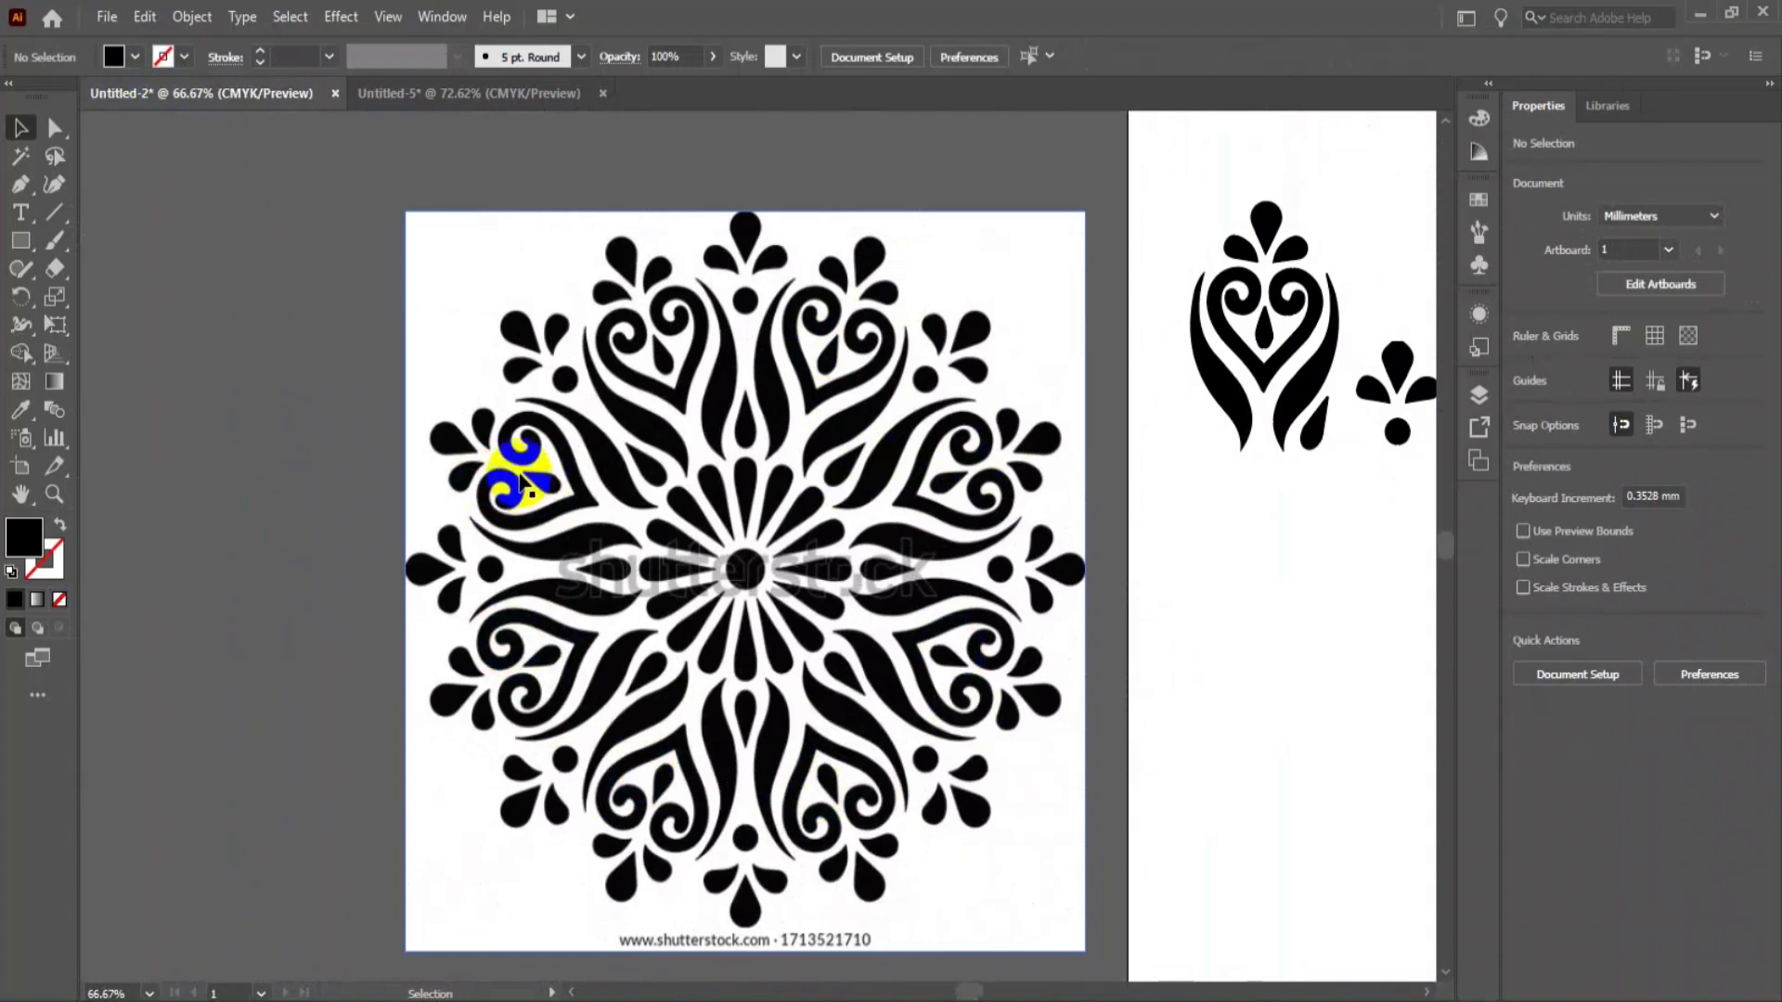
left_click(501, 90)
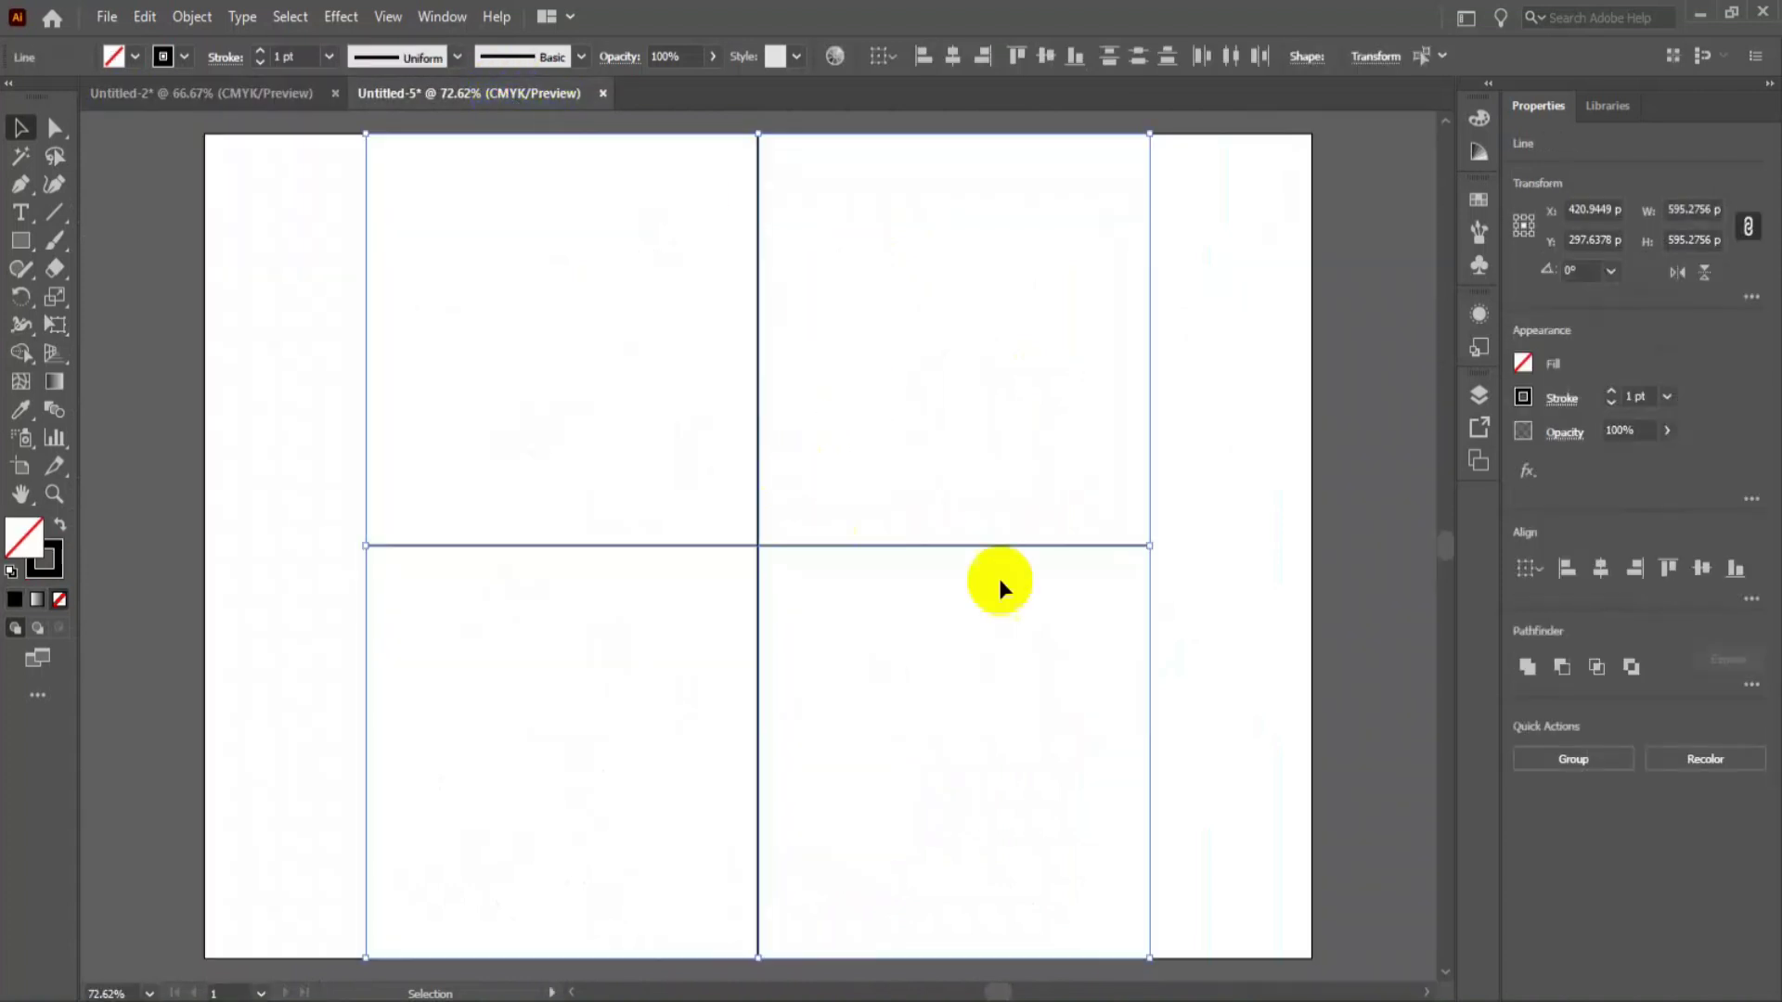
left_click(1273, 993)
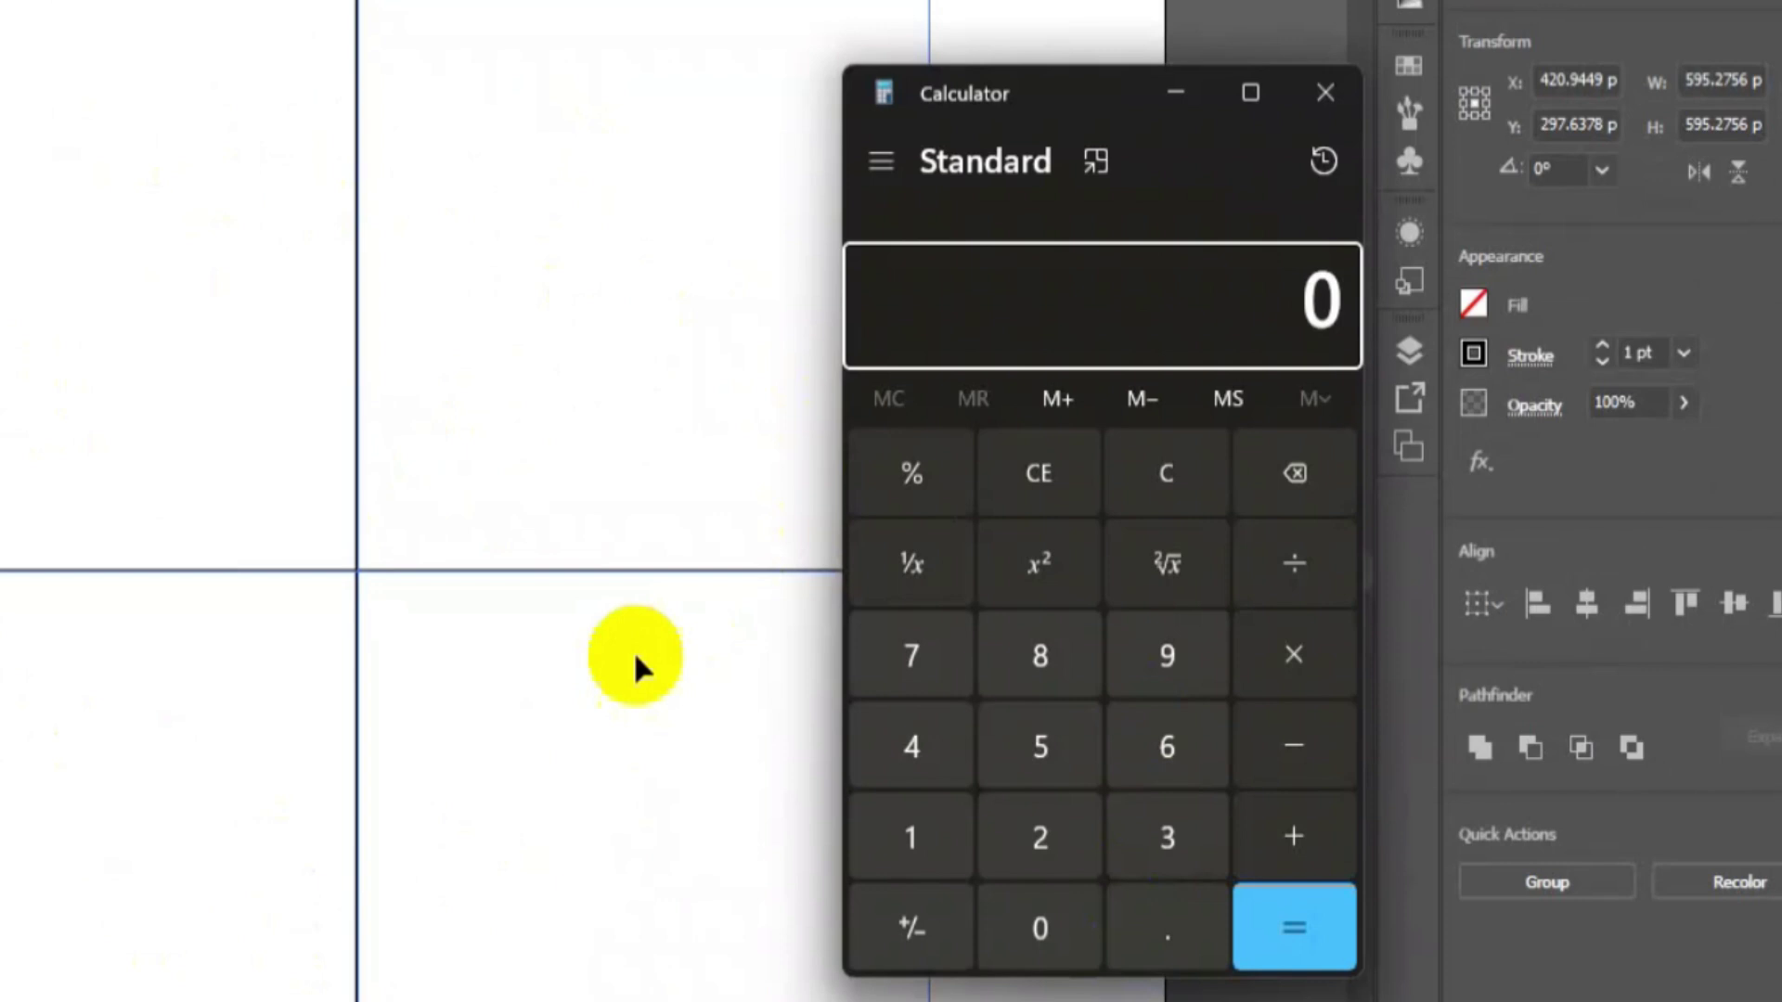
- Compute 360 ÷ 8 in Calculator to get the 45° rotation step
left_click(1151, 840)
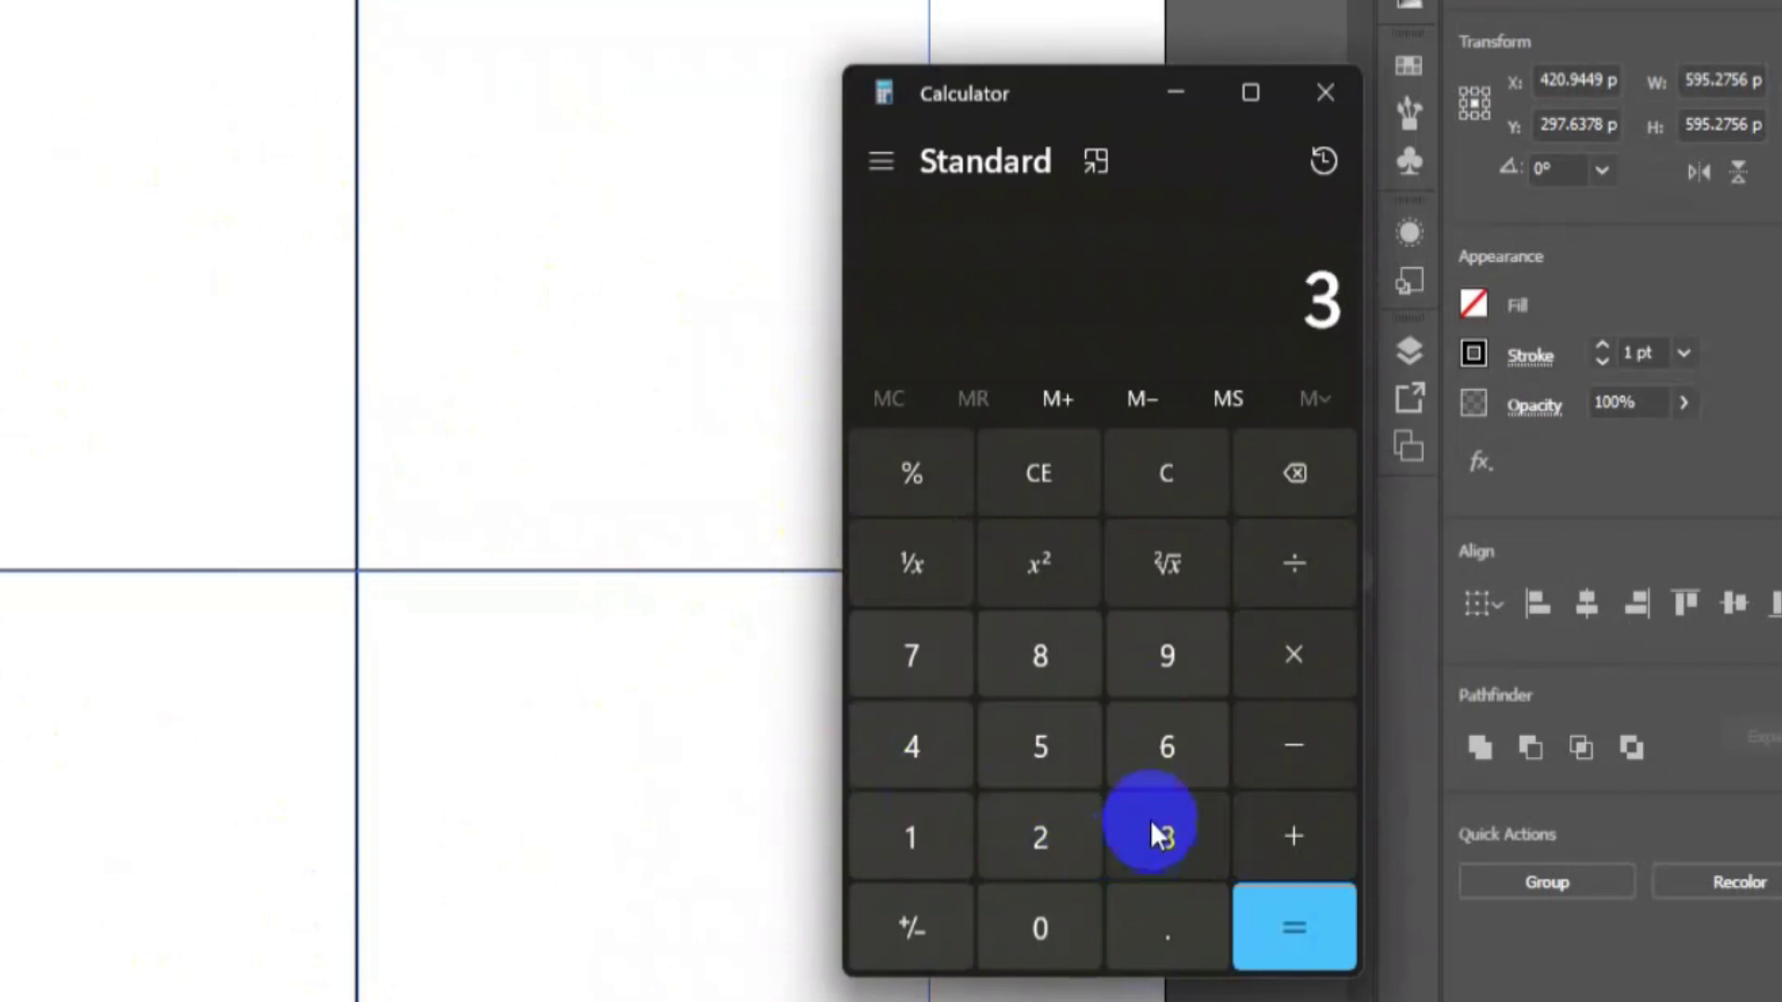
left_click(1176, 761)
left_click(1055, 934)
left_click(1303, 562)
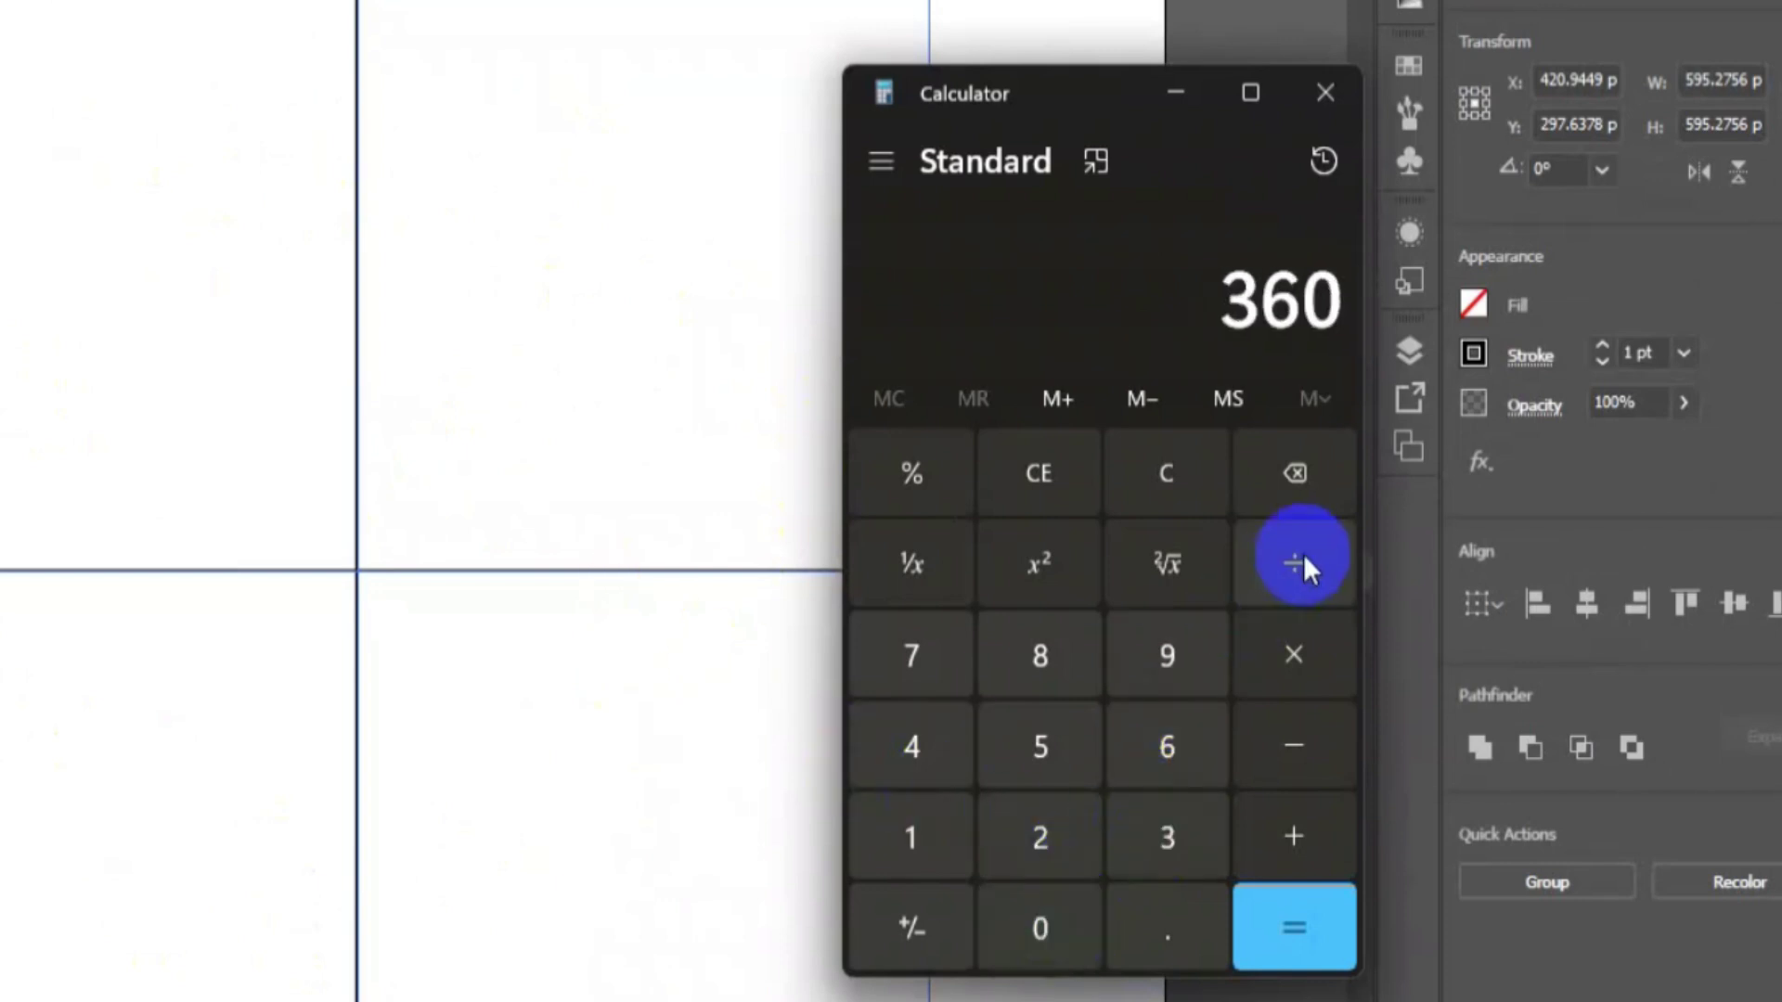
left_click(1064, 676)
left_click(1262, 923)
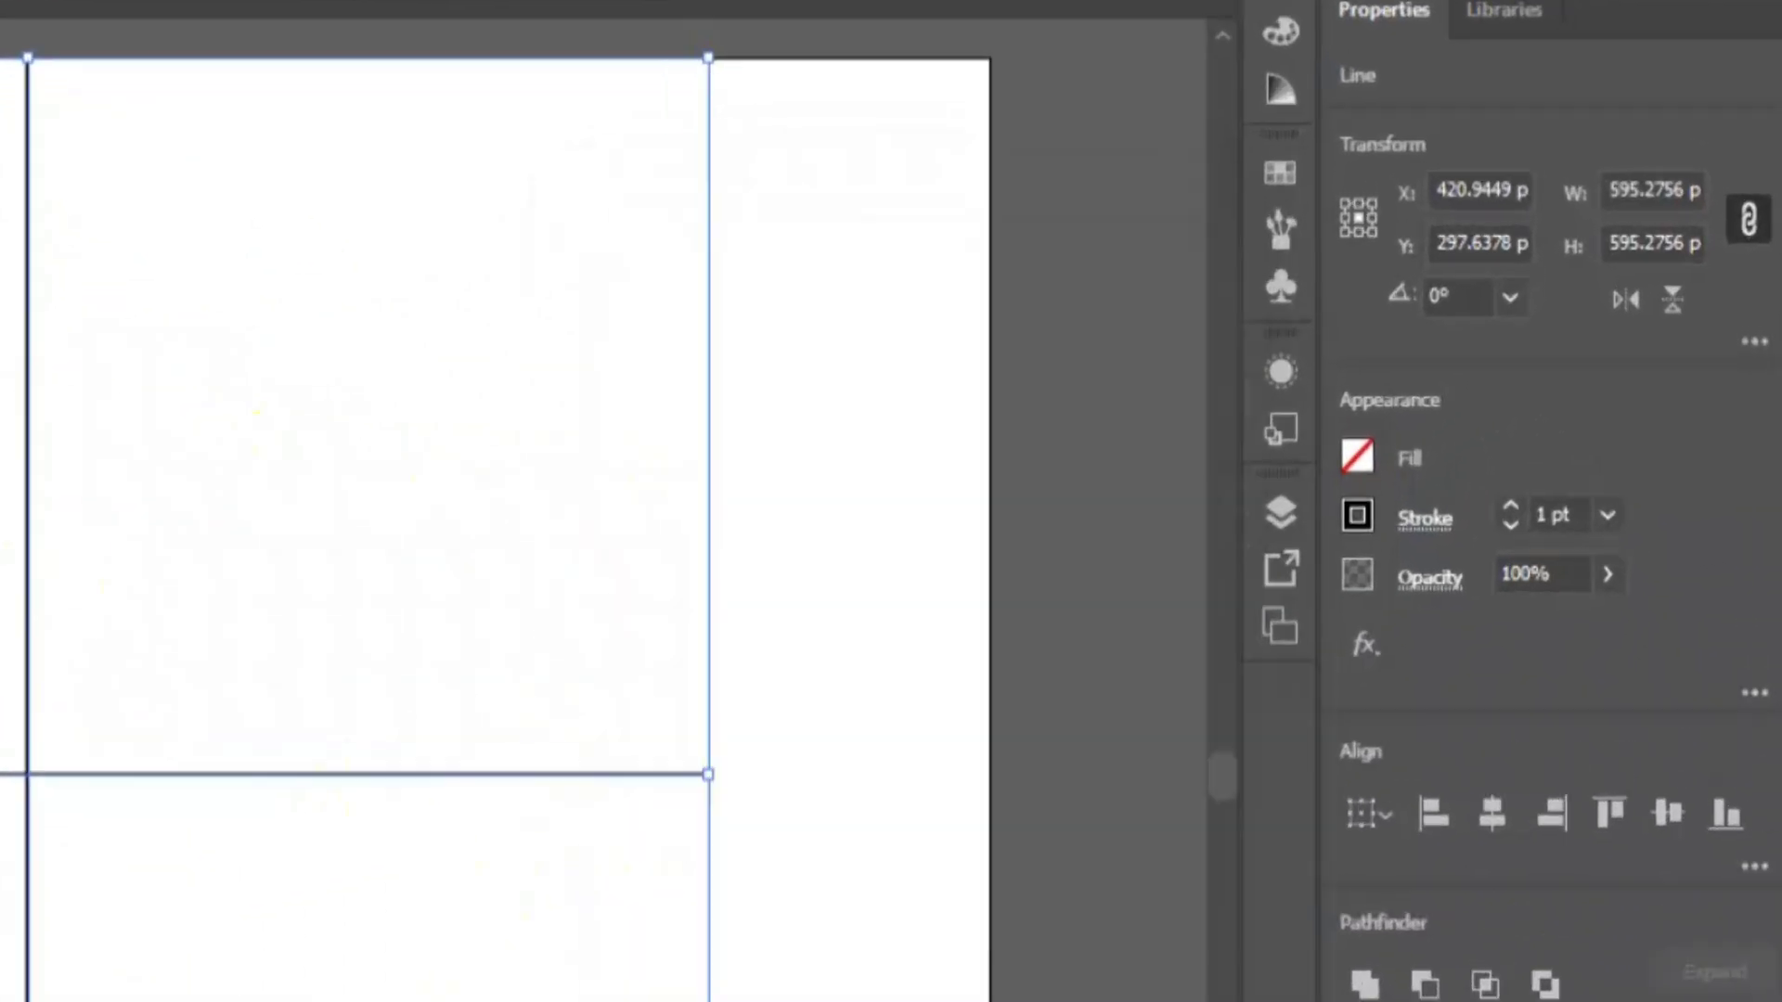
- Show Layers, select both crossing lines, target Layer 1, and open Effect > Distort & Transform
key("F7")
key("backslash")
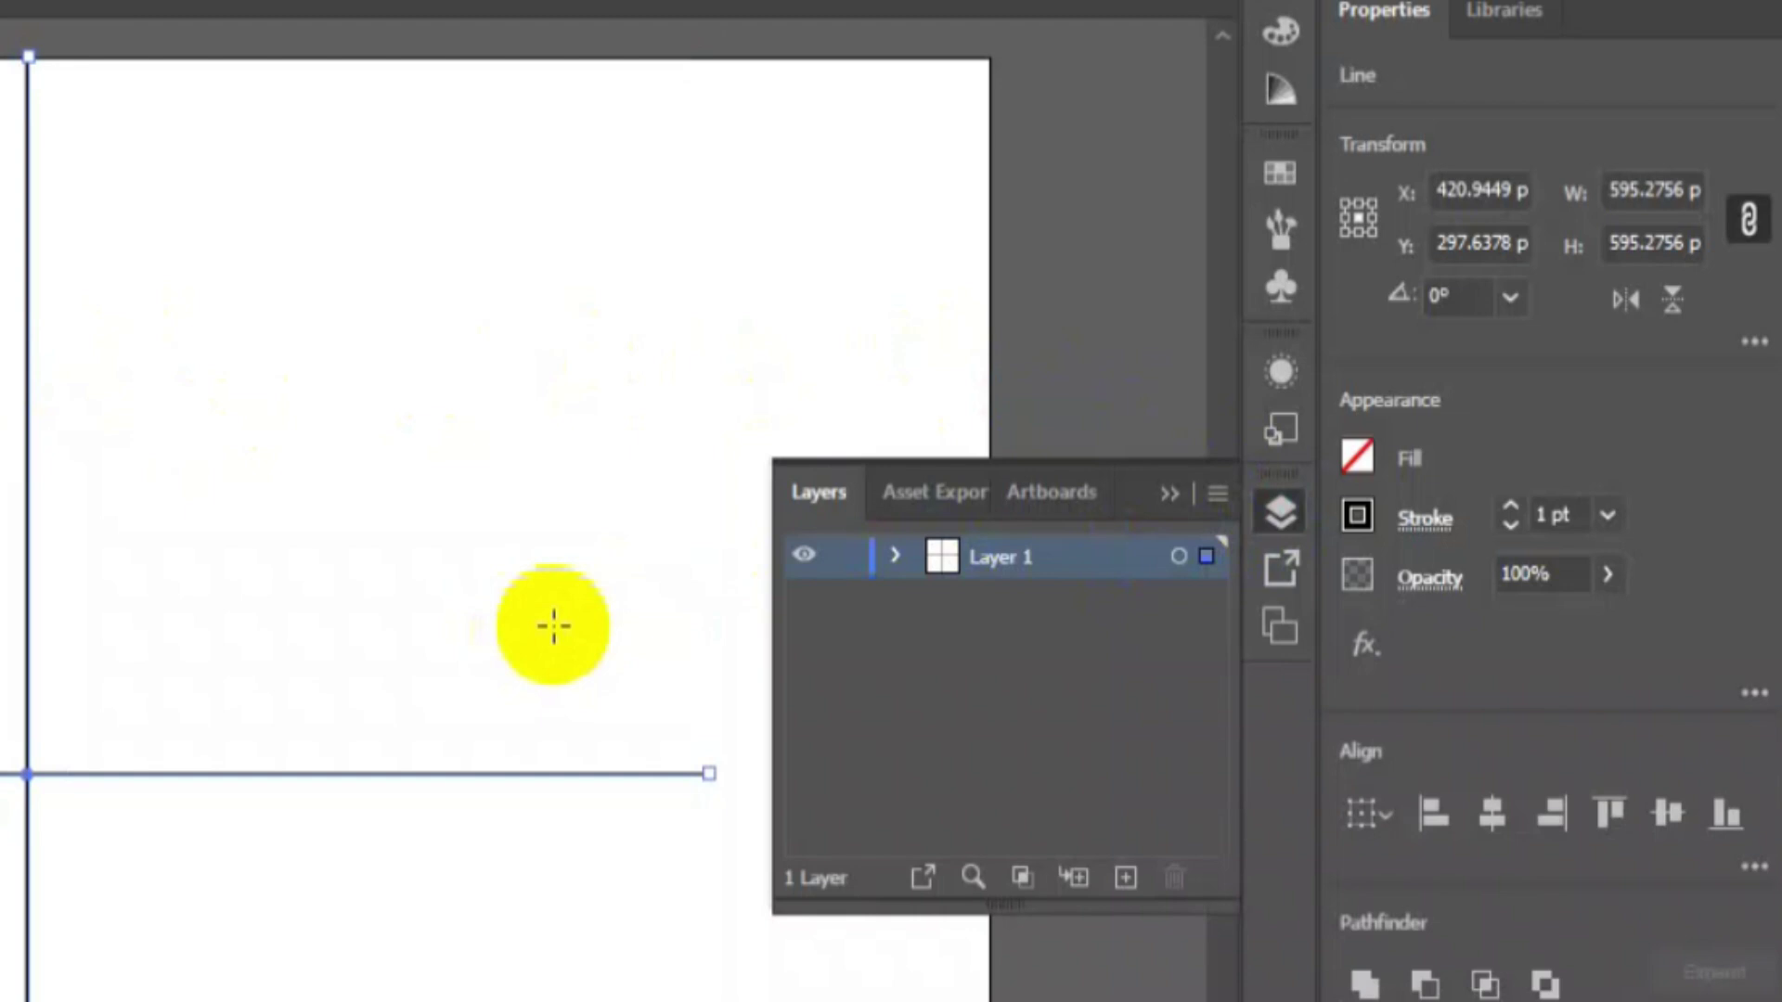
key("v")
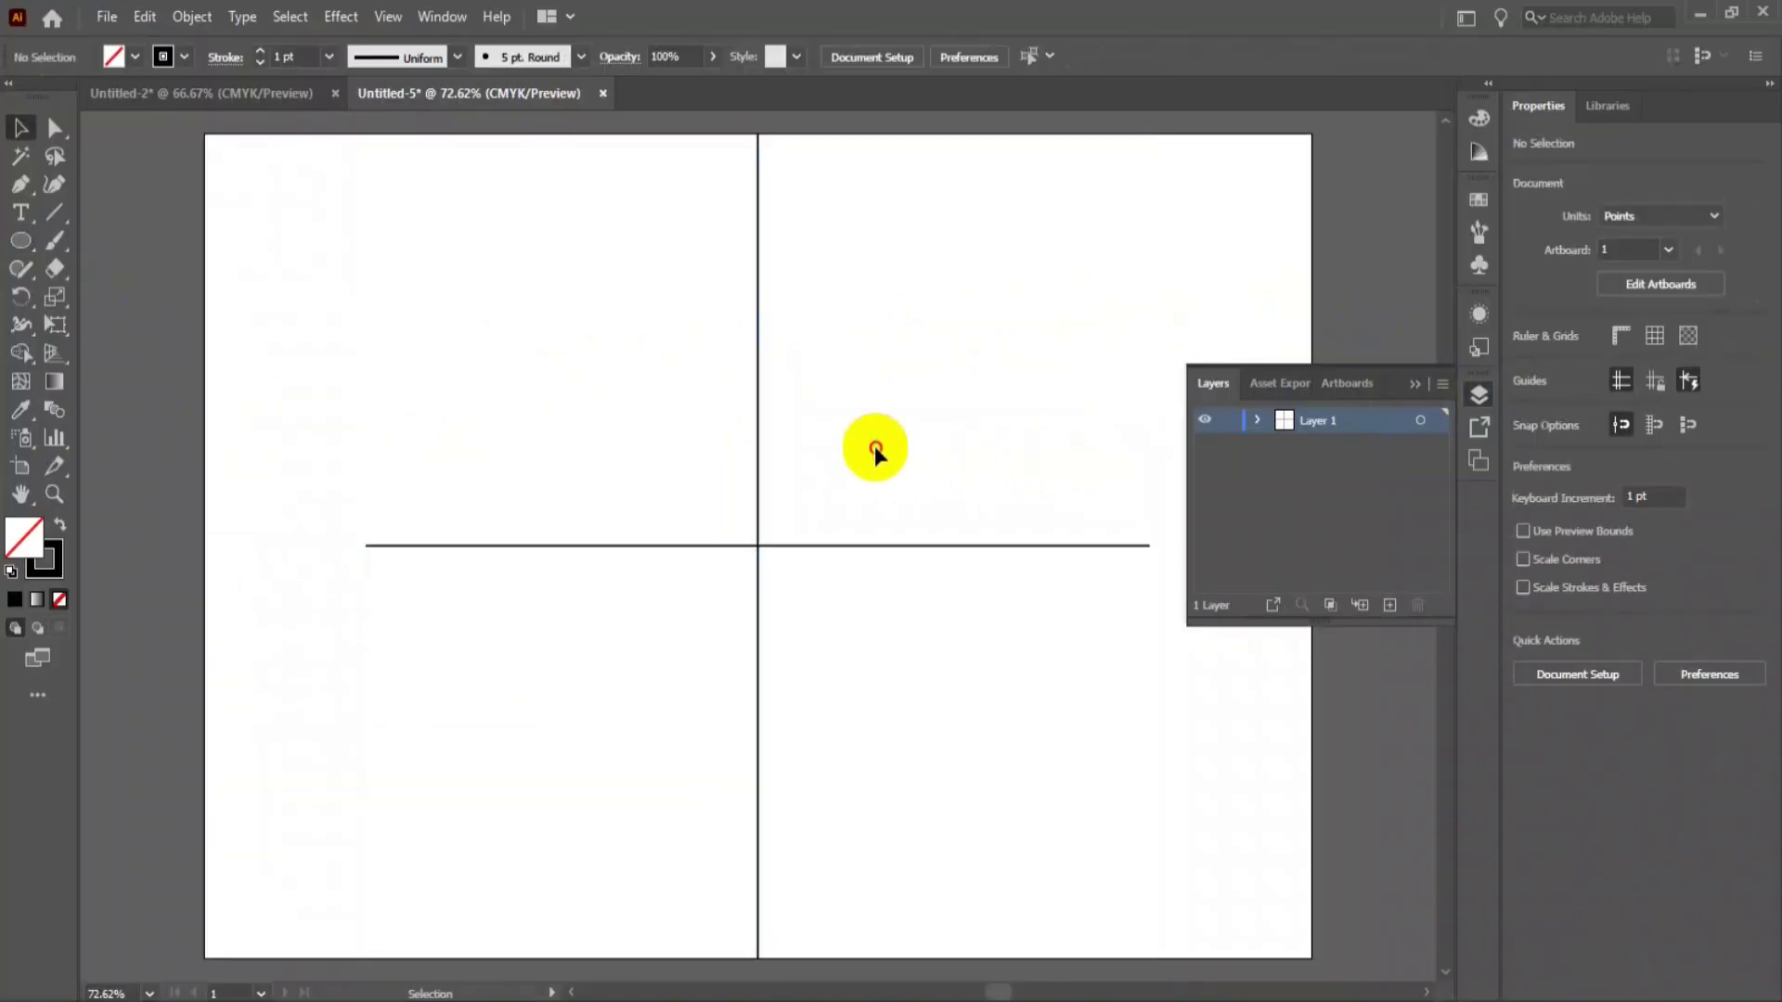
left_click_drag(223, 599, 0, 866)
left_click_drag(702, 600, 713, 594)
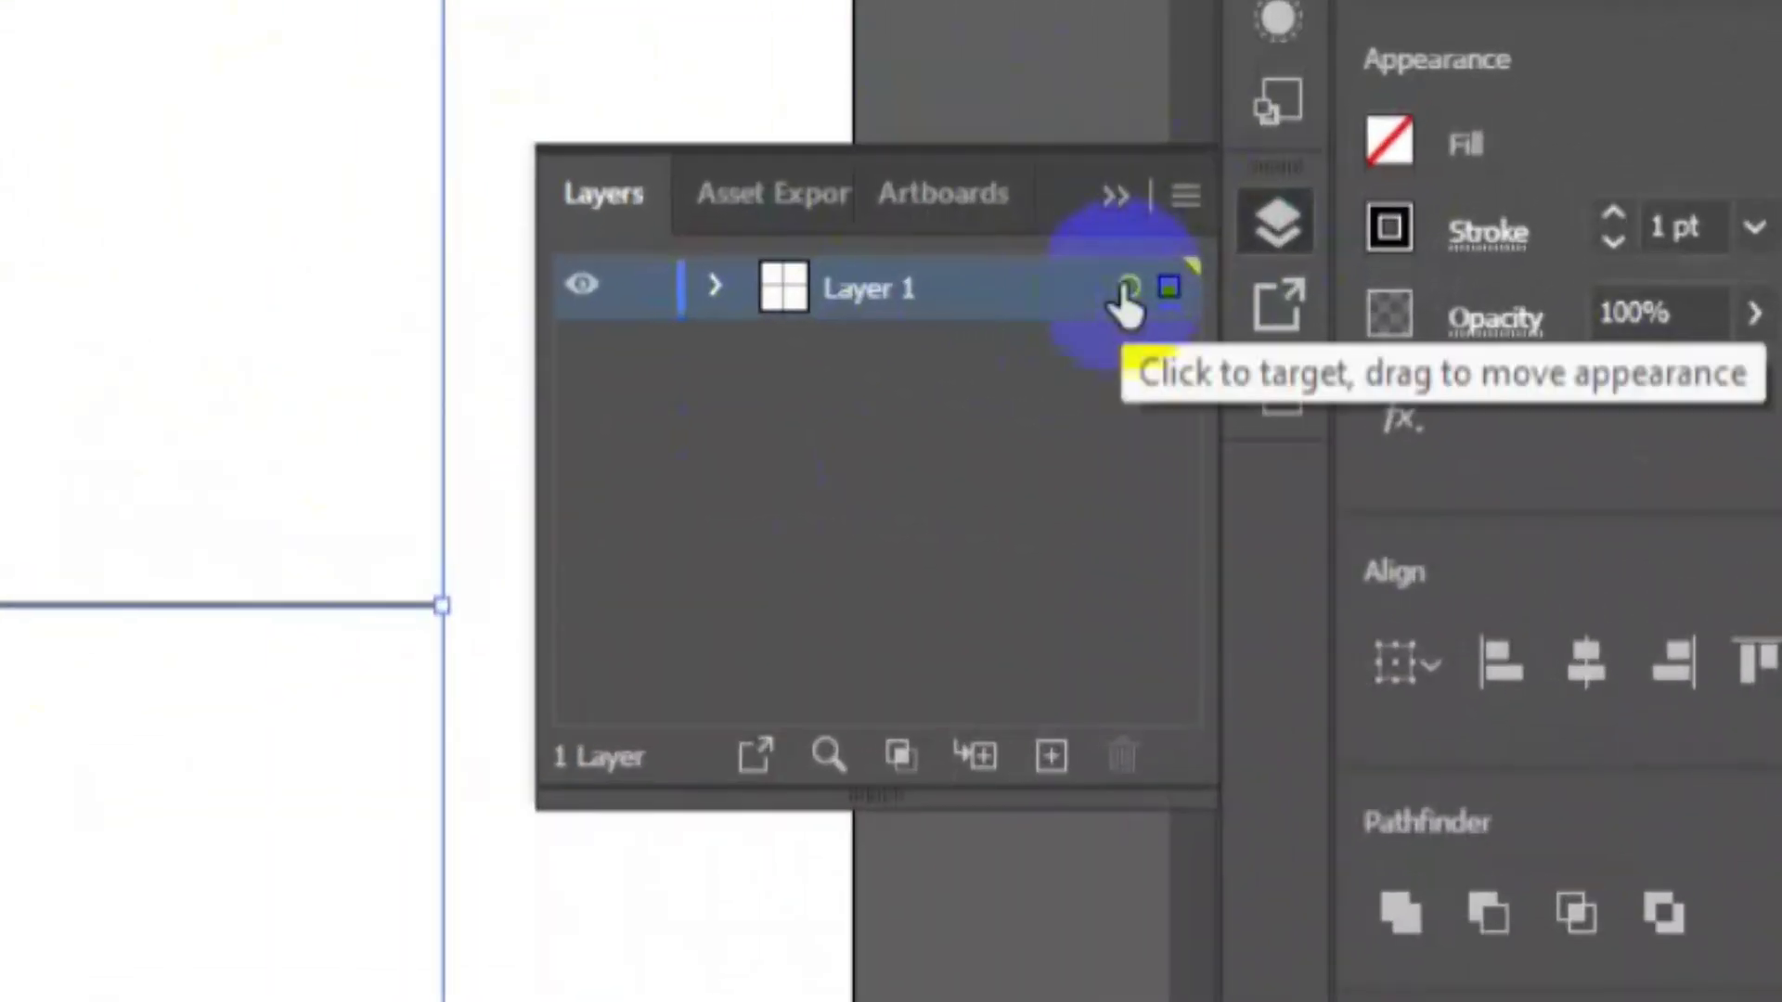
left_click(1420, 421)
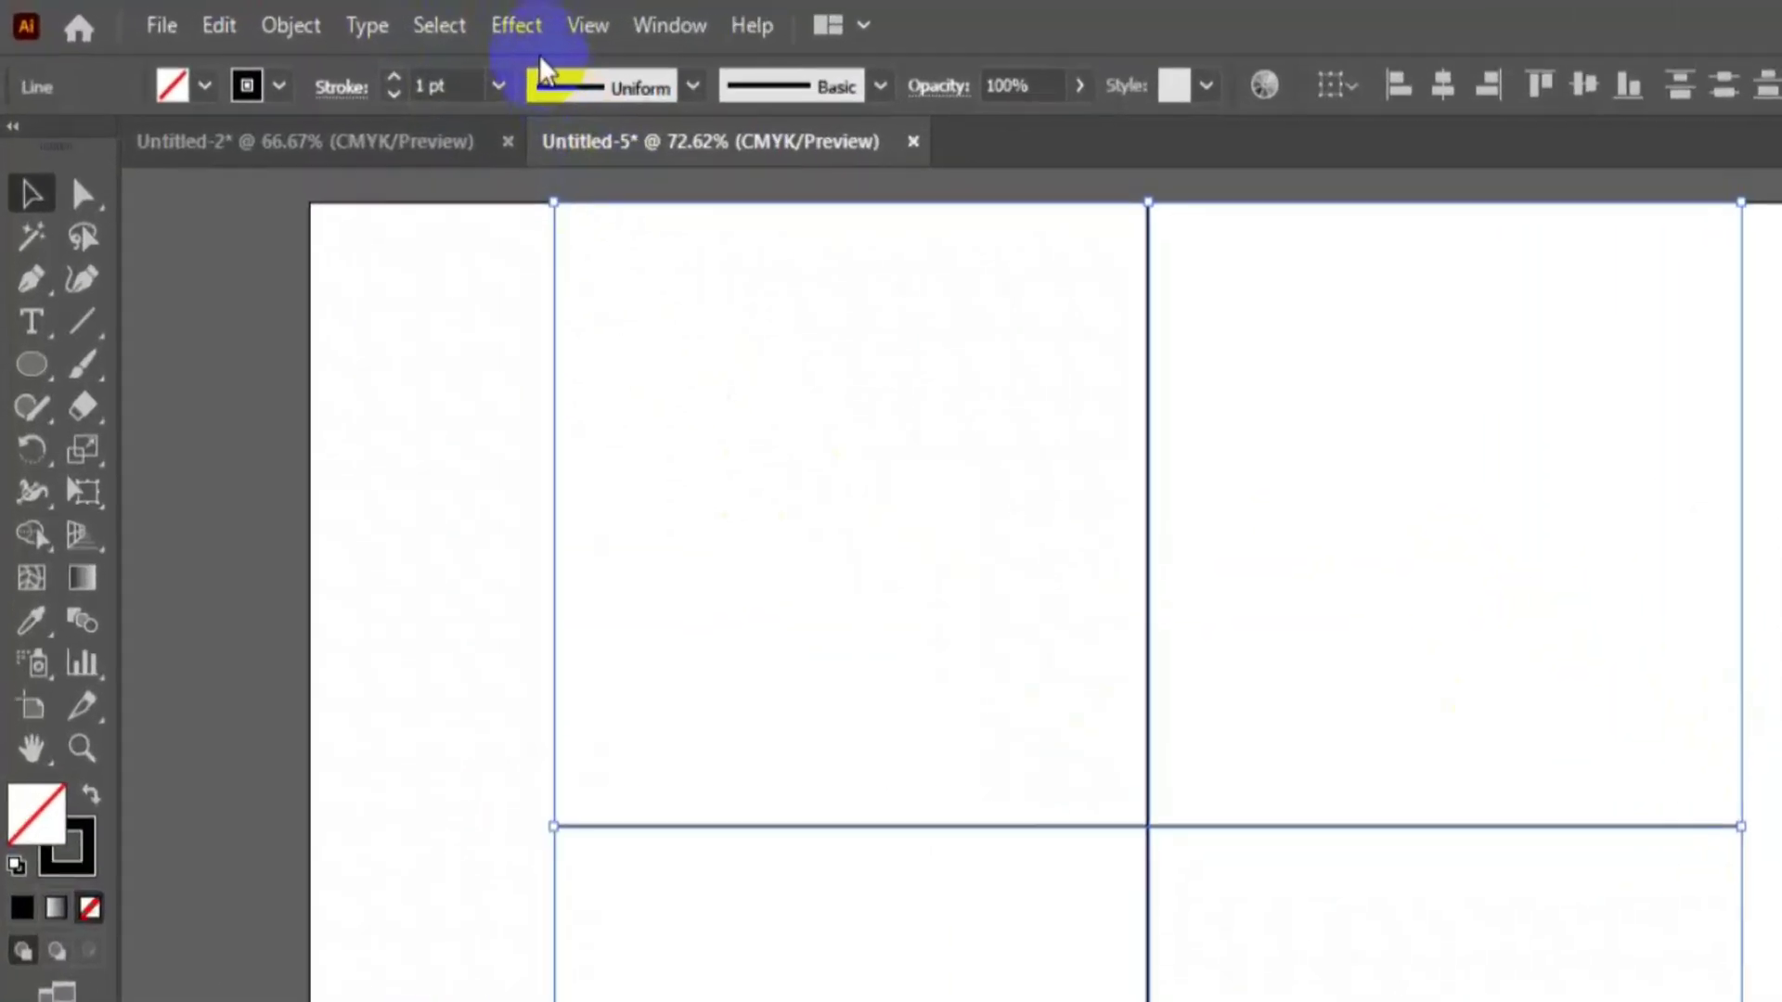
left_click(340, 16)
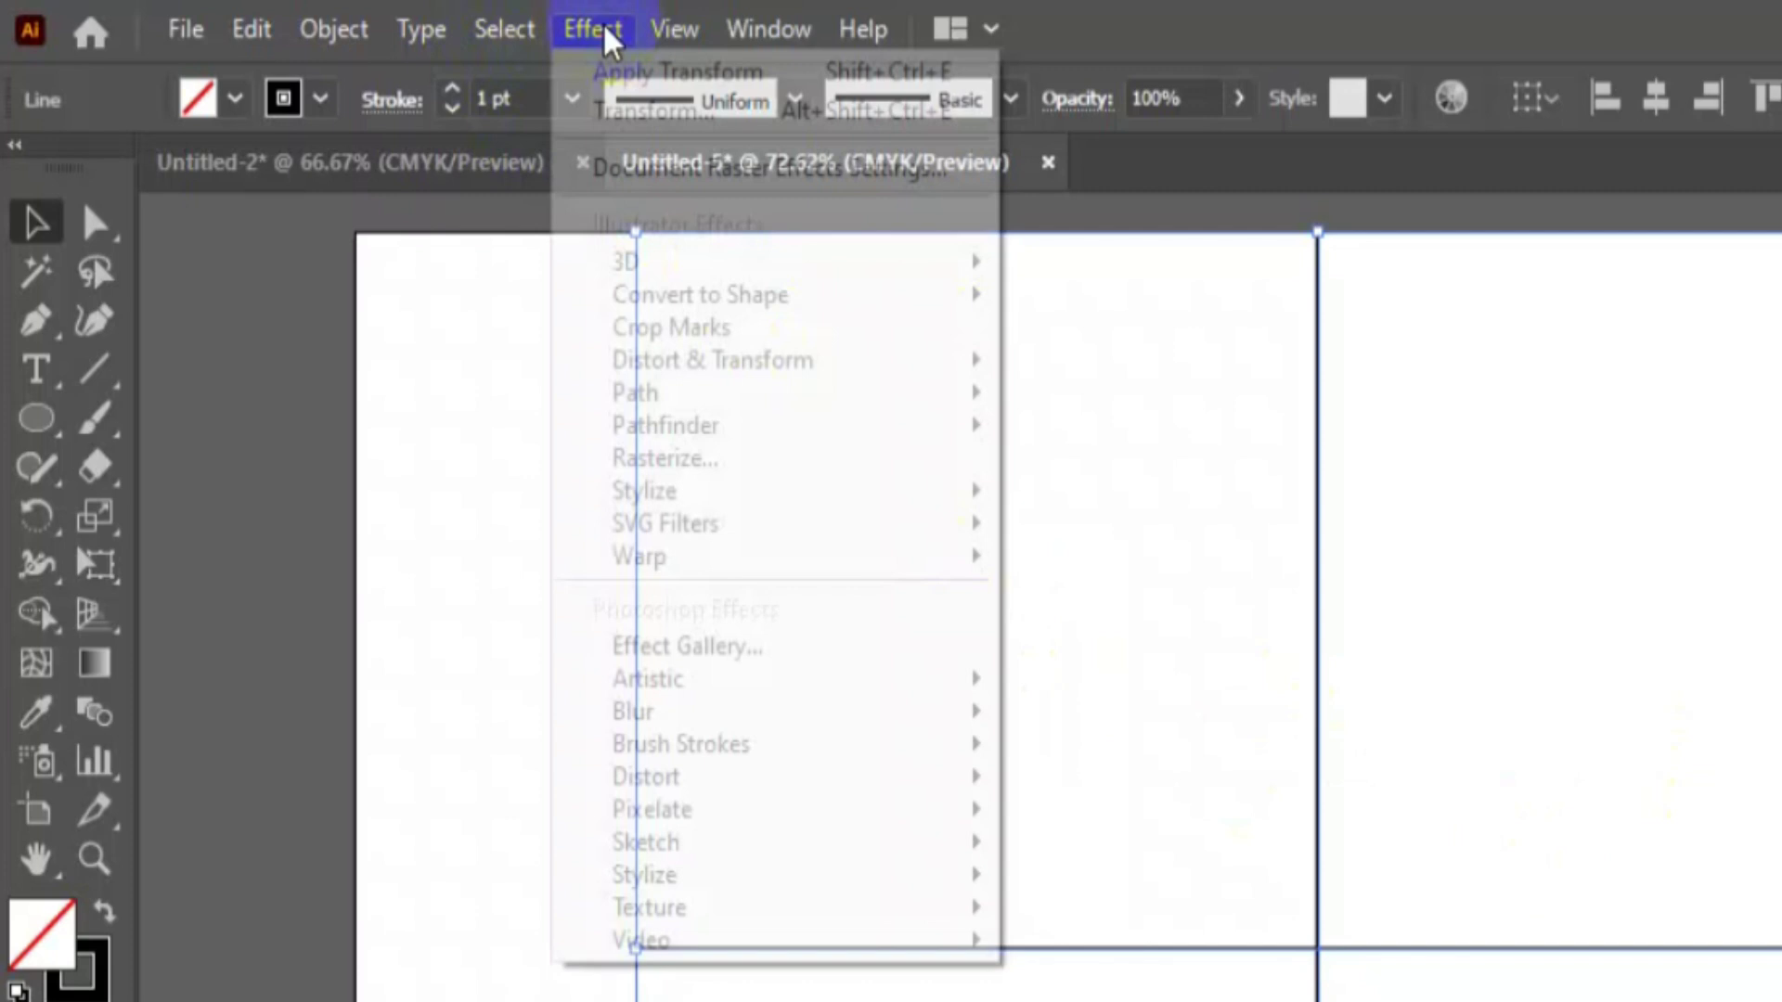
mouse_move(700, 362)
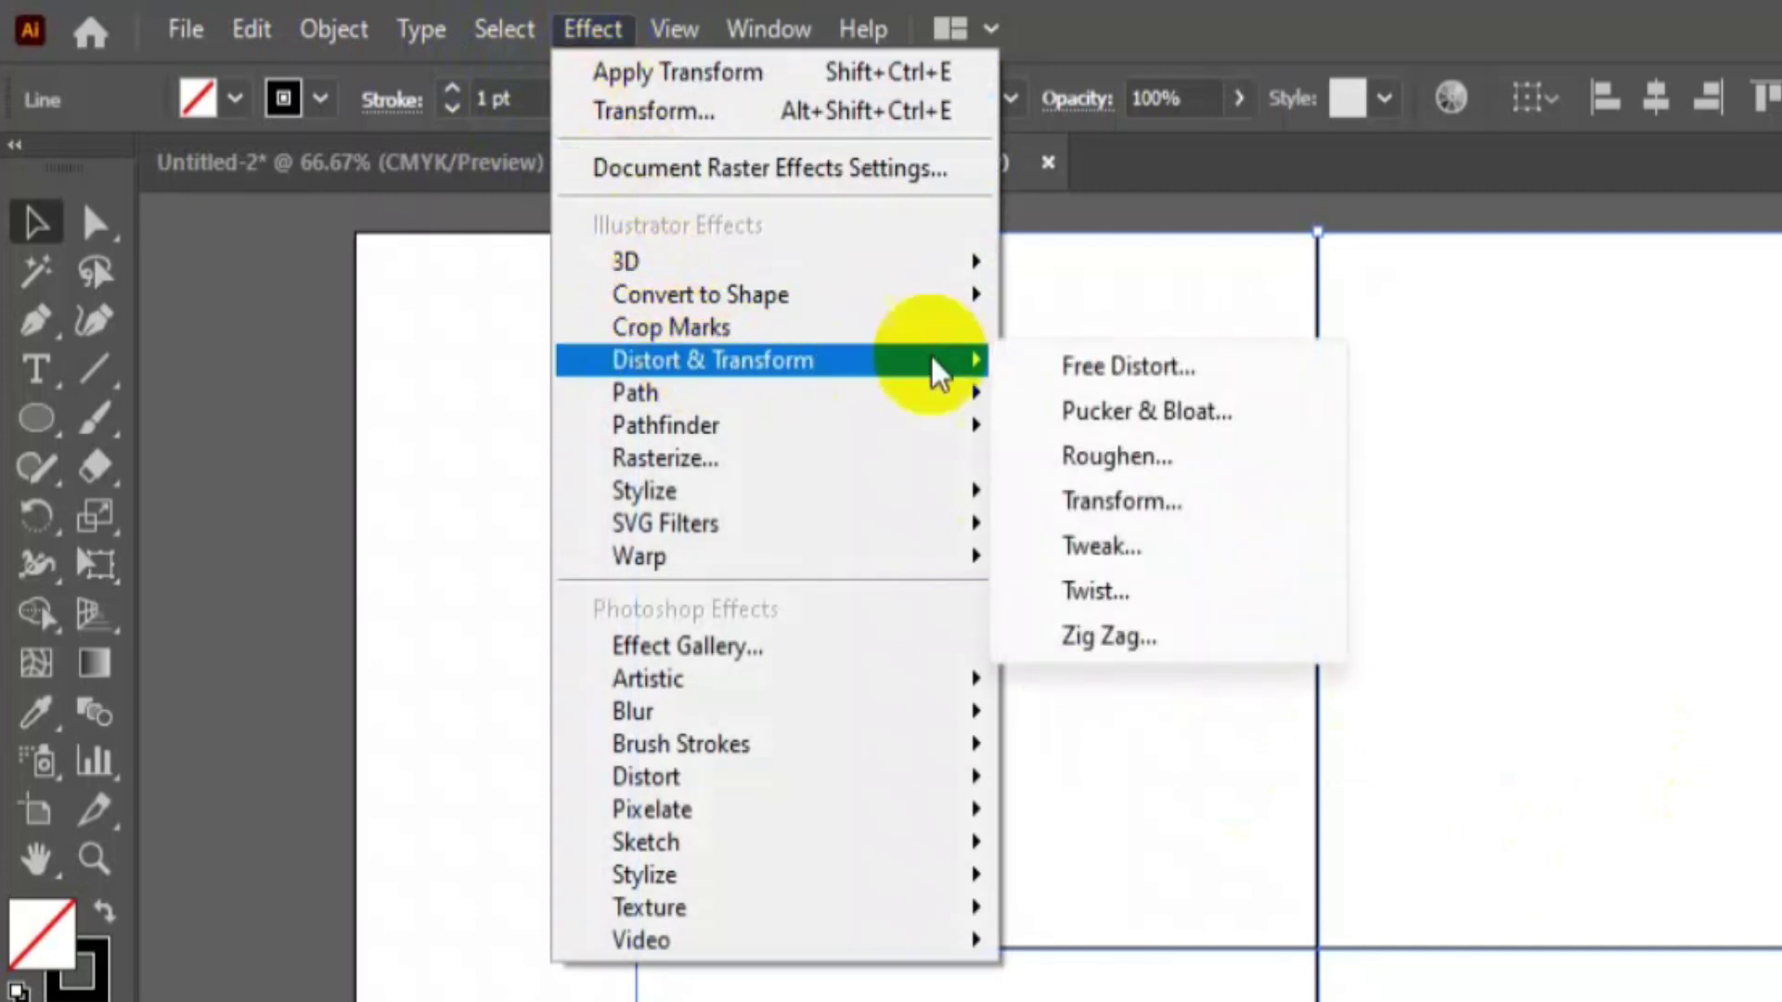
- Apply a Transform effect with 45° angle and 8 copies, then deselect the starburst
left_click(1186, 513)
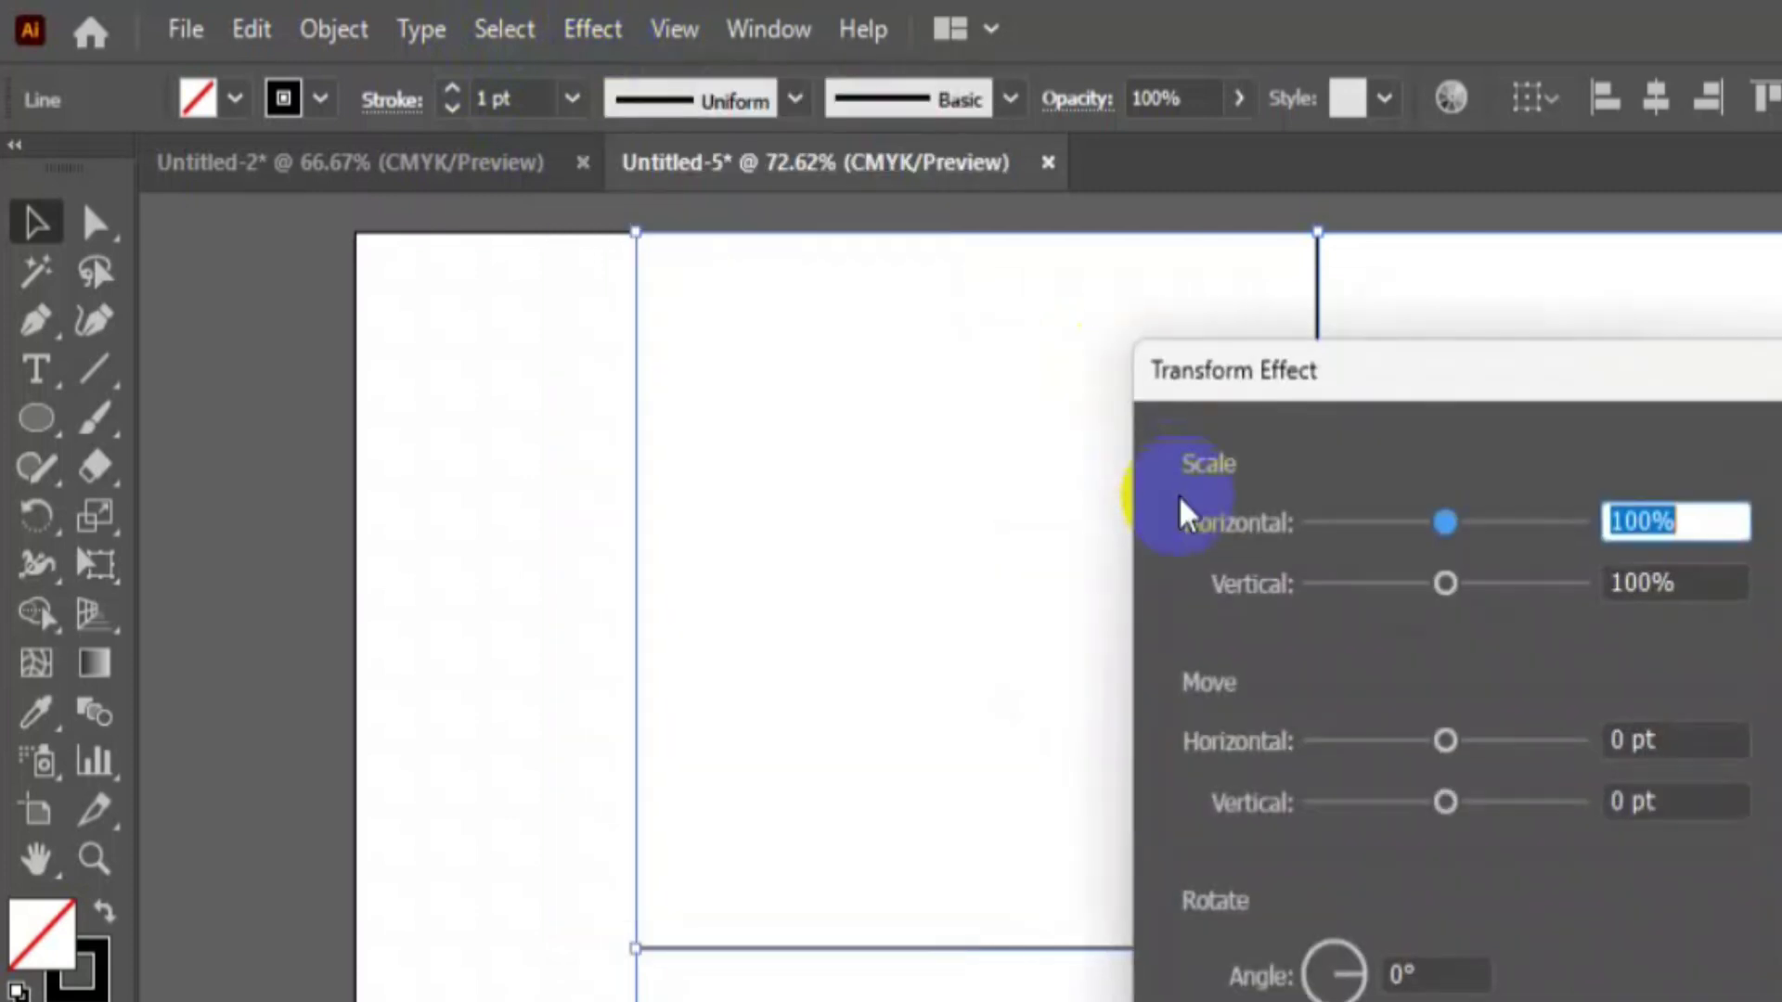
left_click(842, 562)
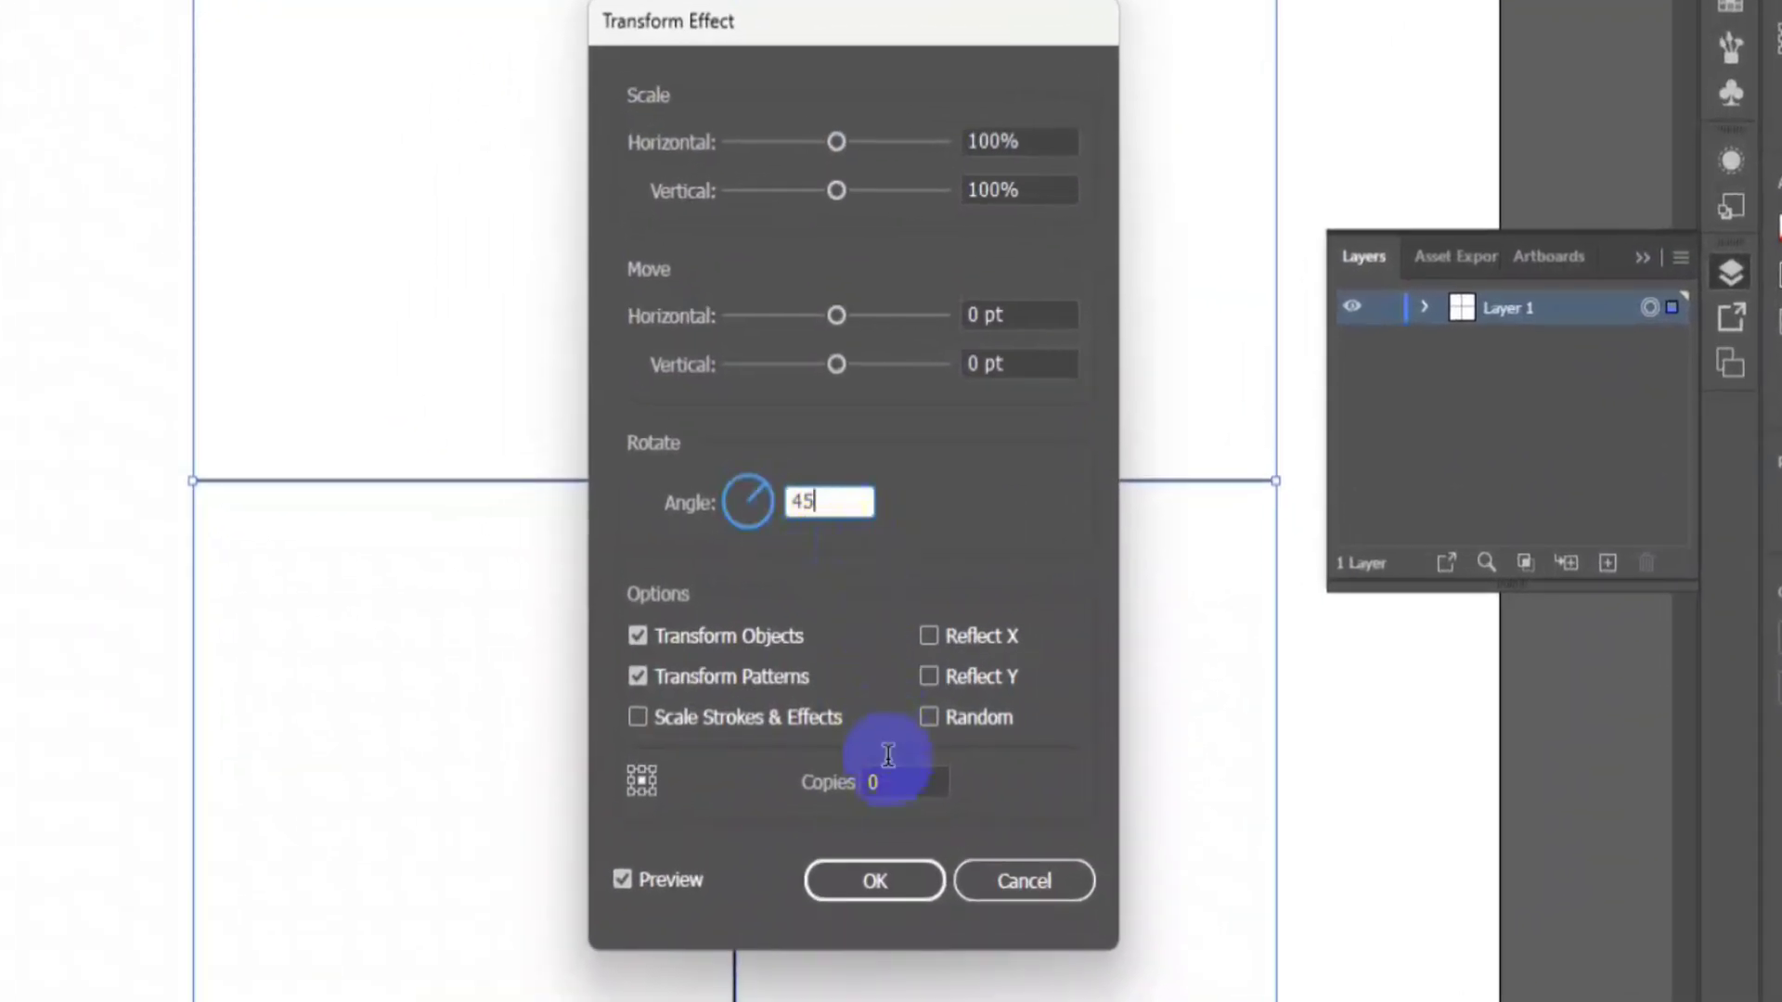
left_click(873, 782)
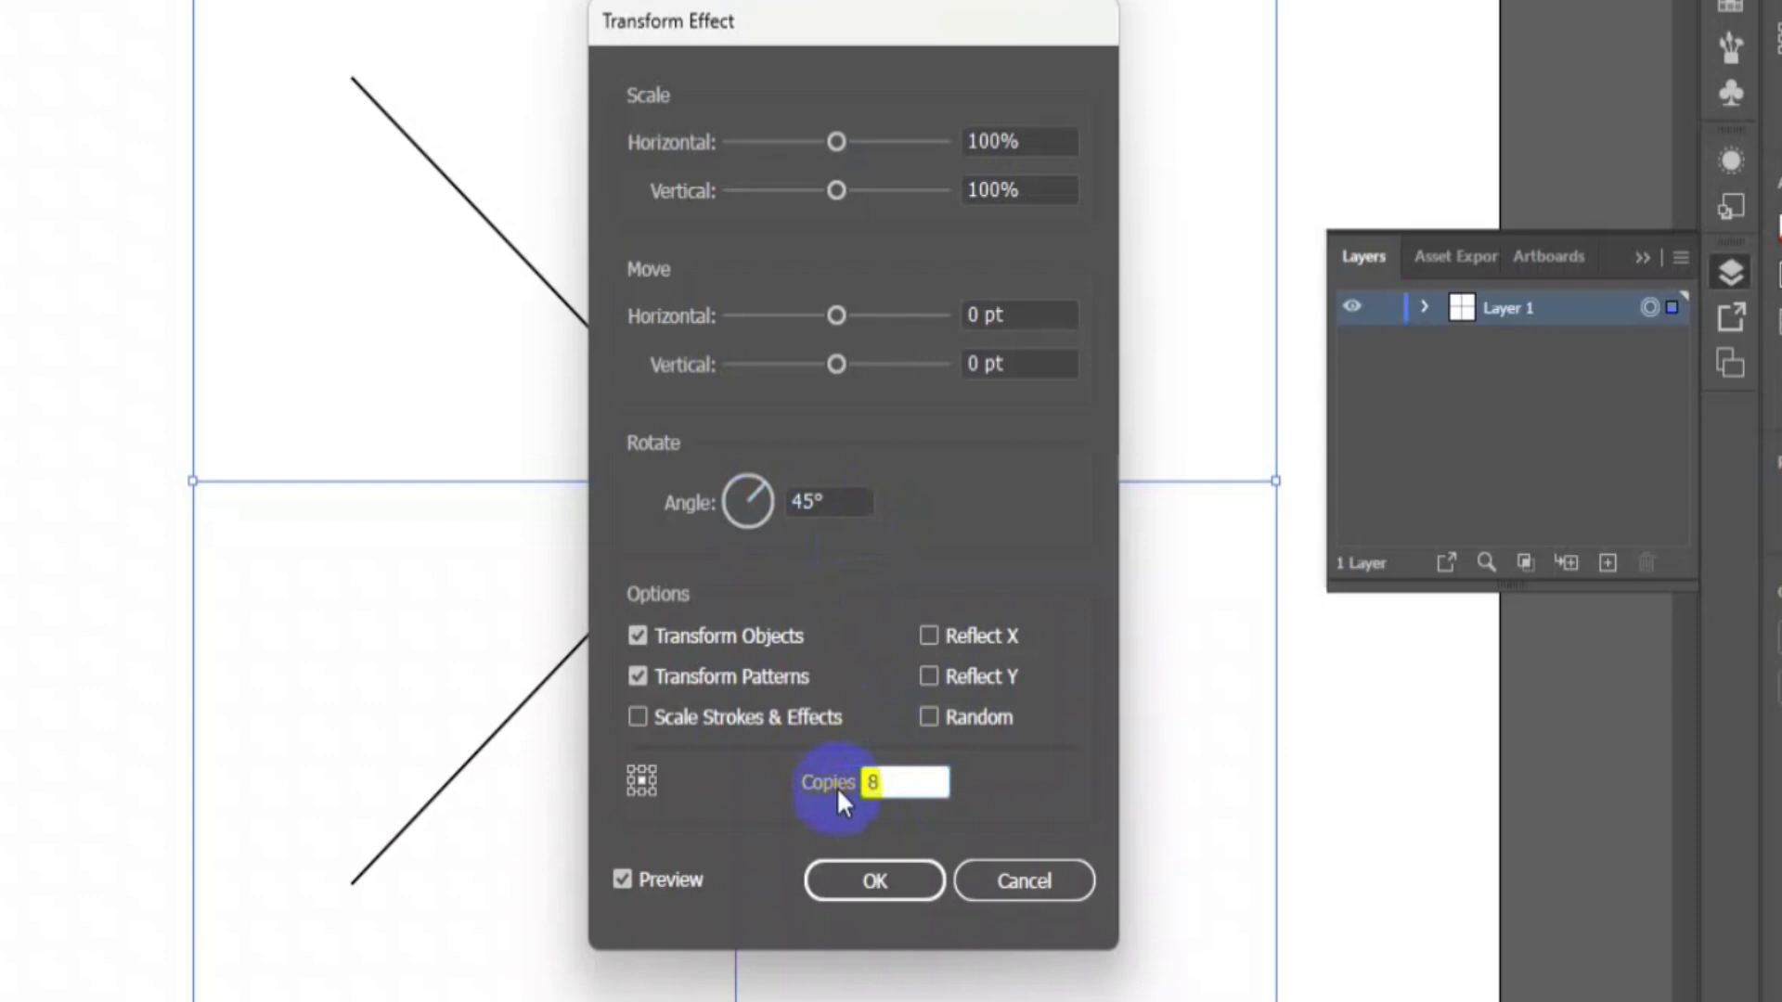
left_click(867, 886)
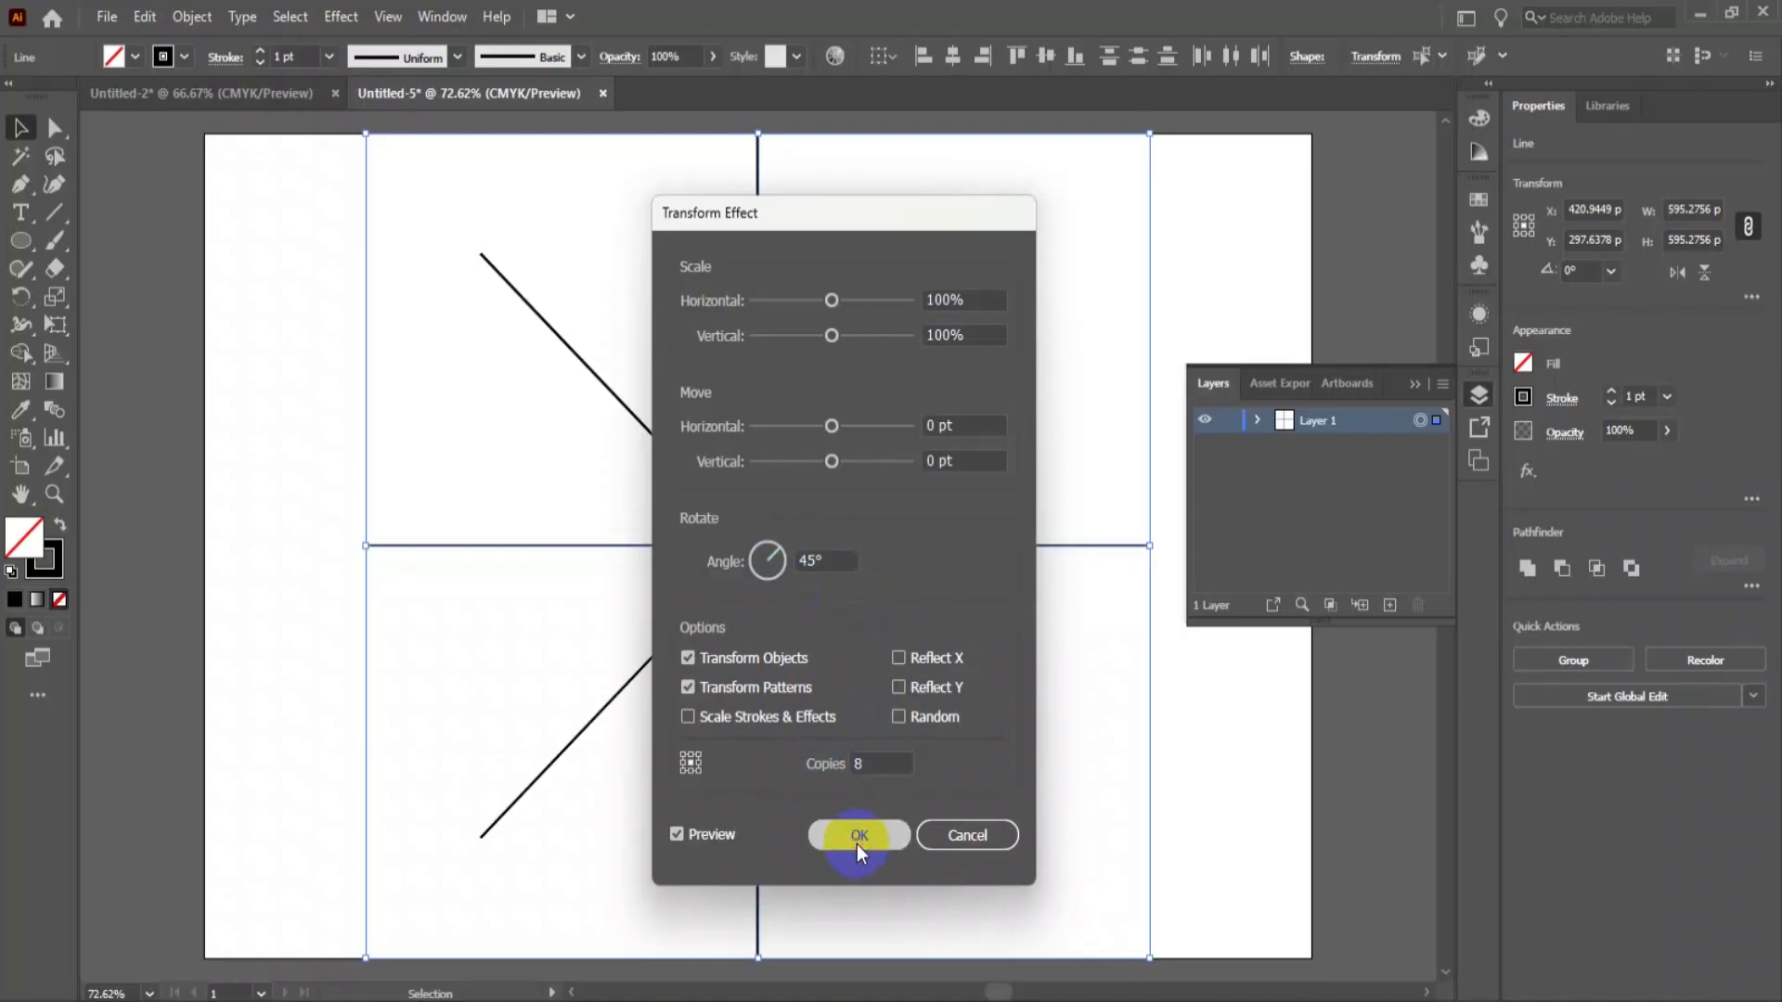
left_click(1112, 709)
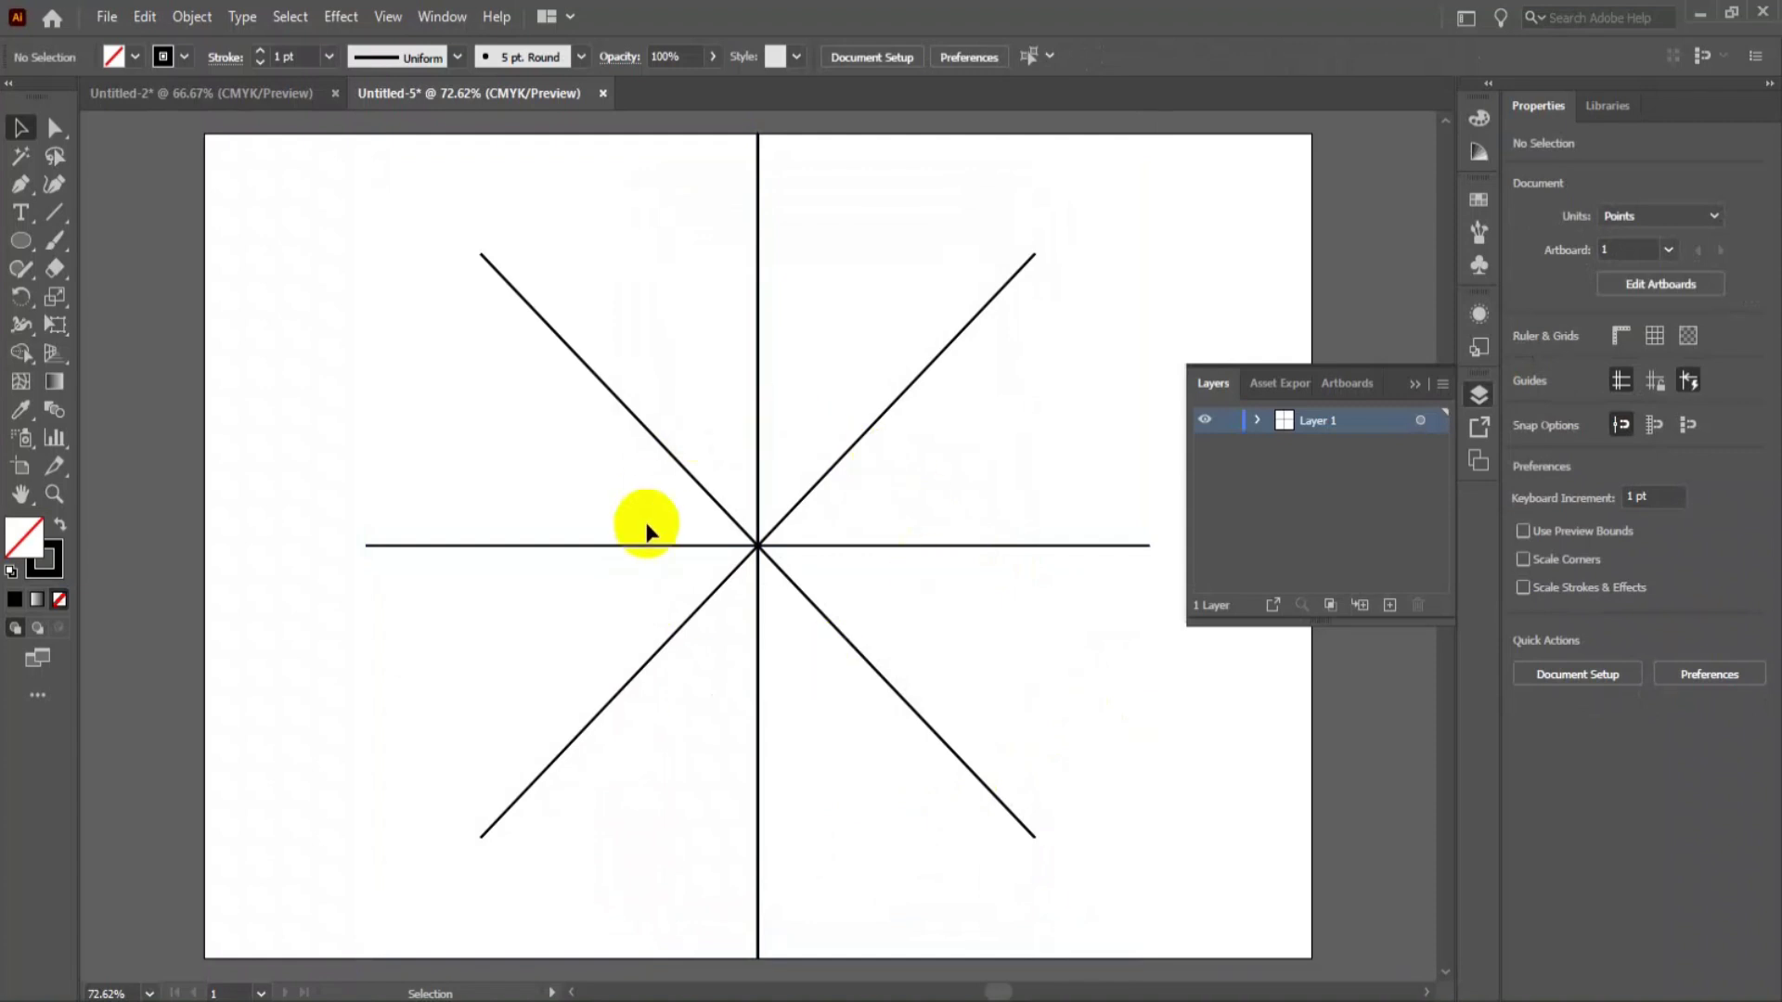
left_click(25, 247)
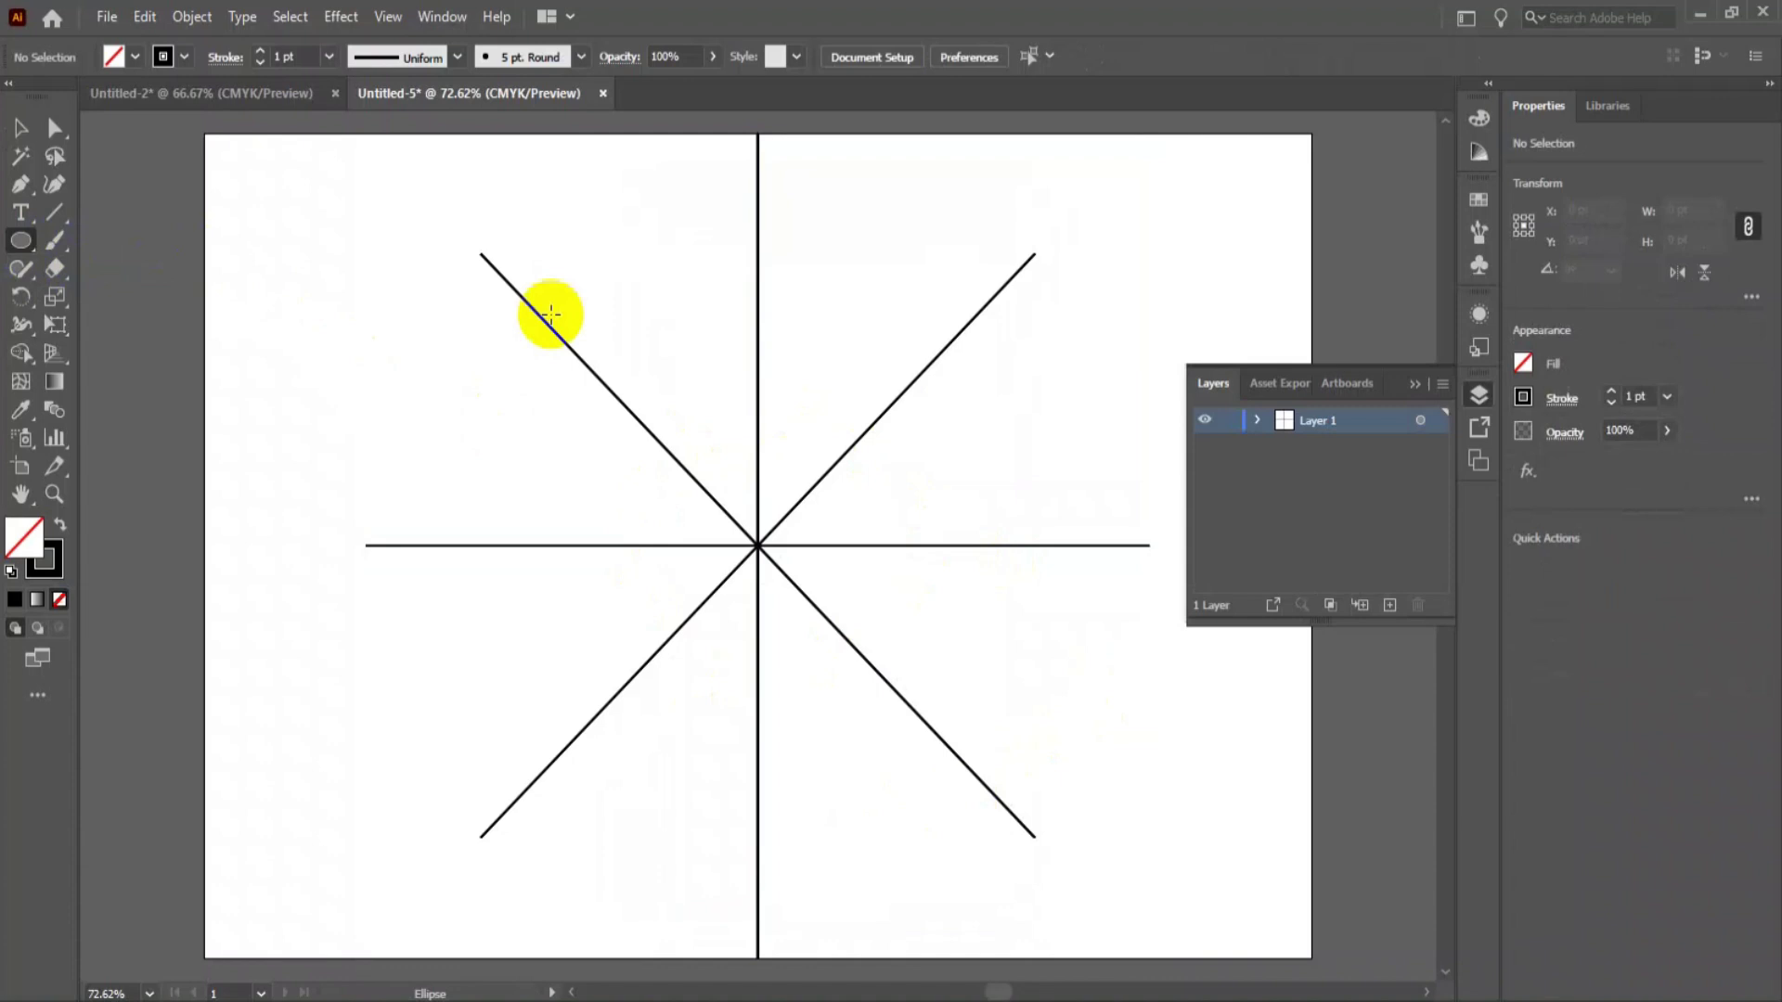
left_click_drag(829, 359, 863, 408)
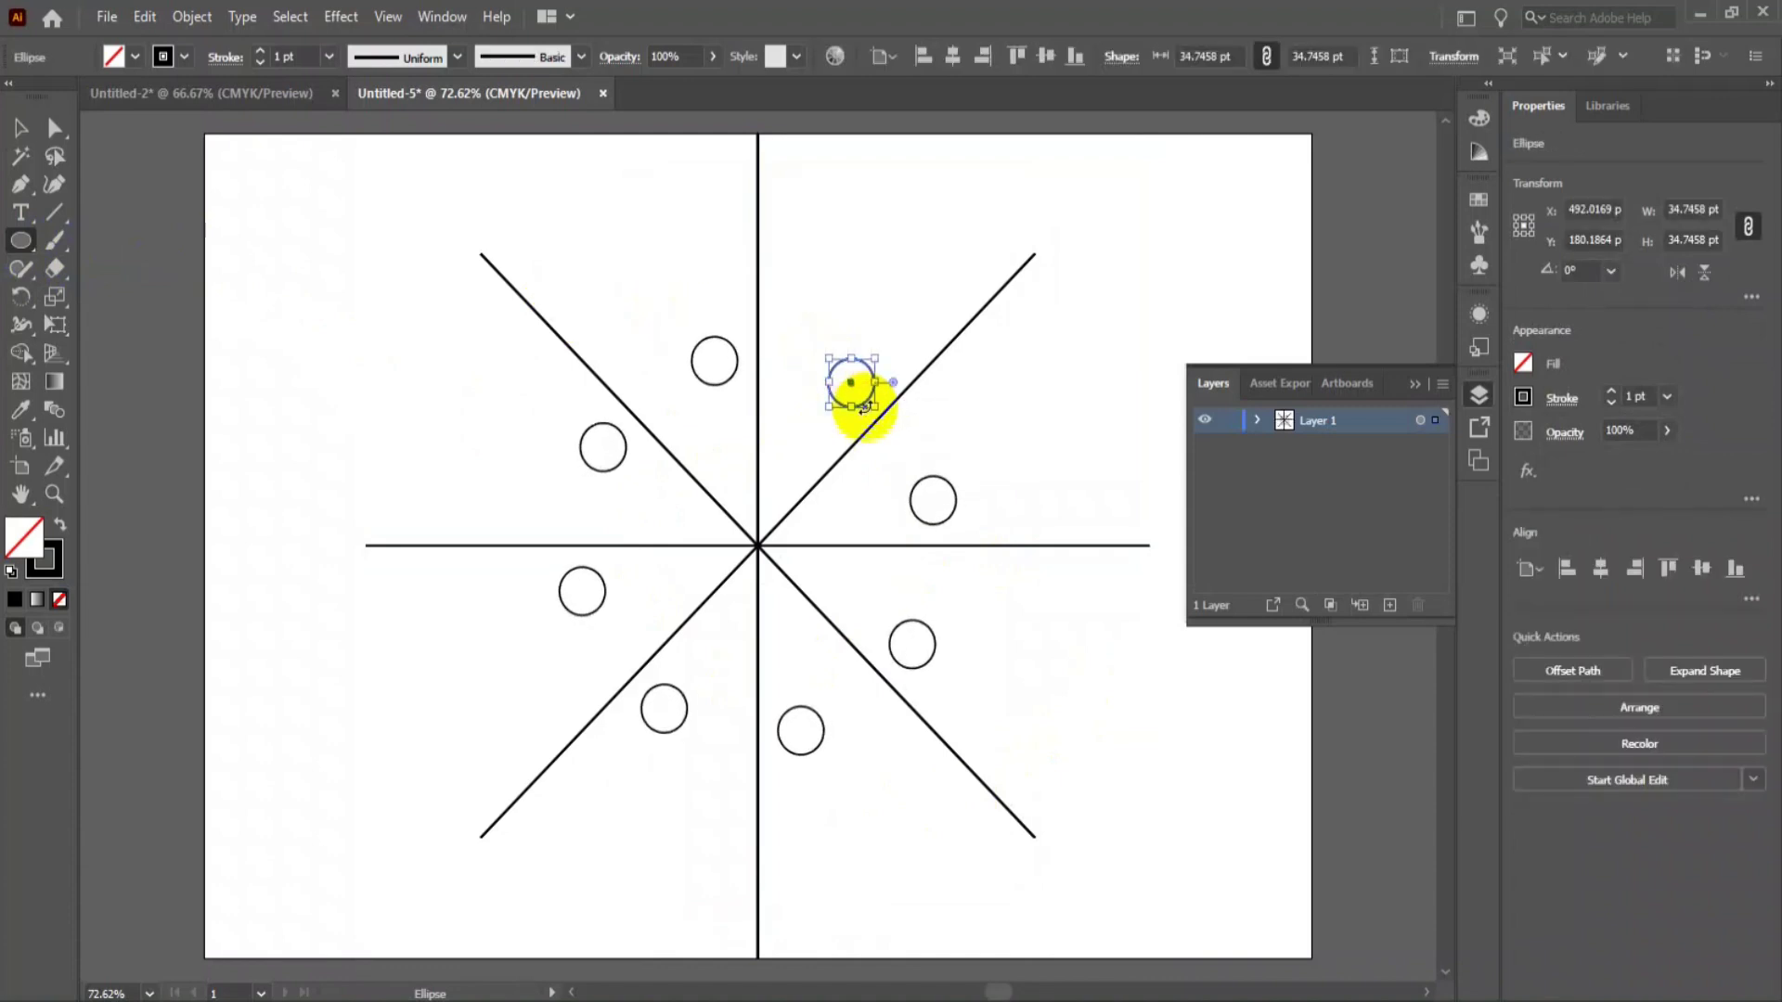
key("v")
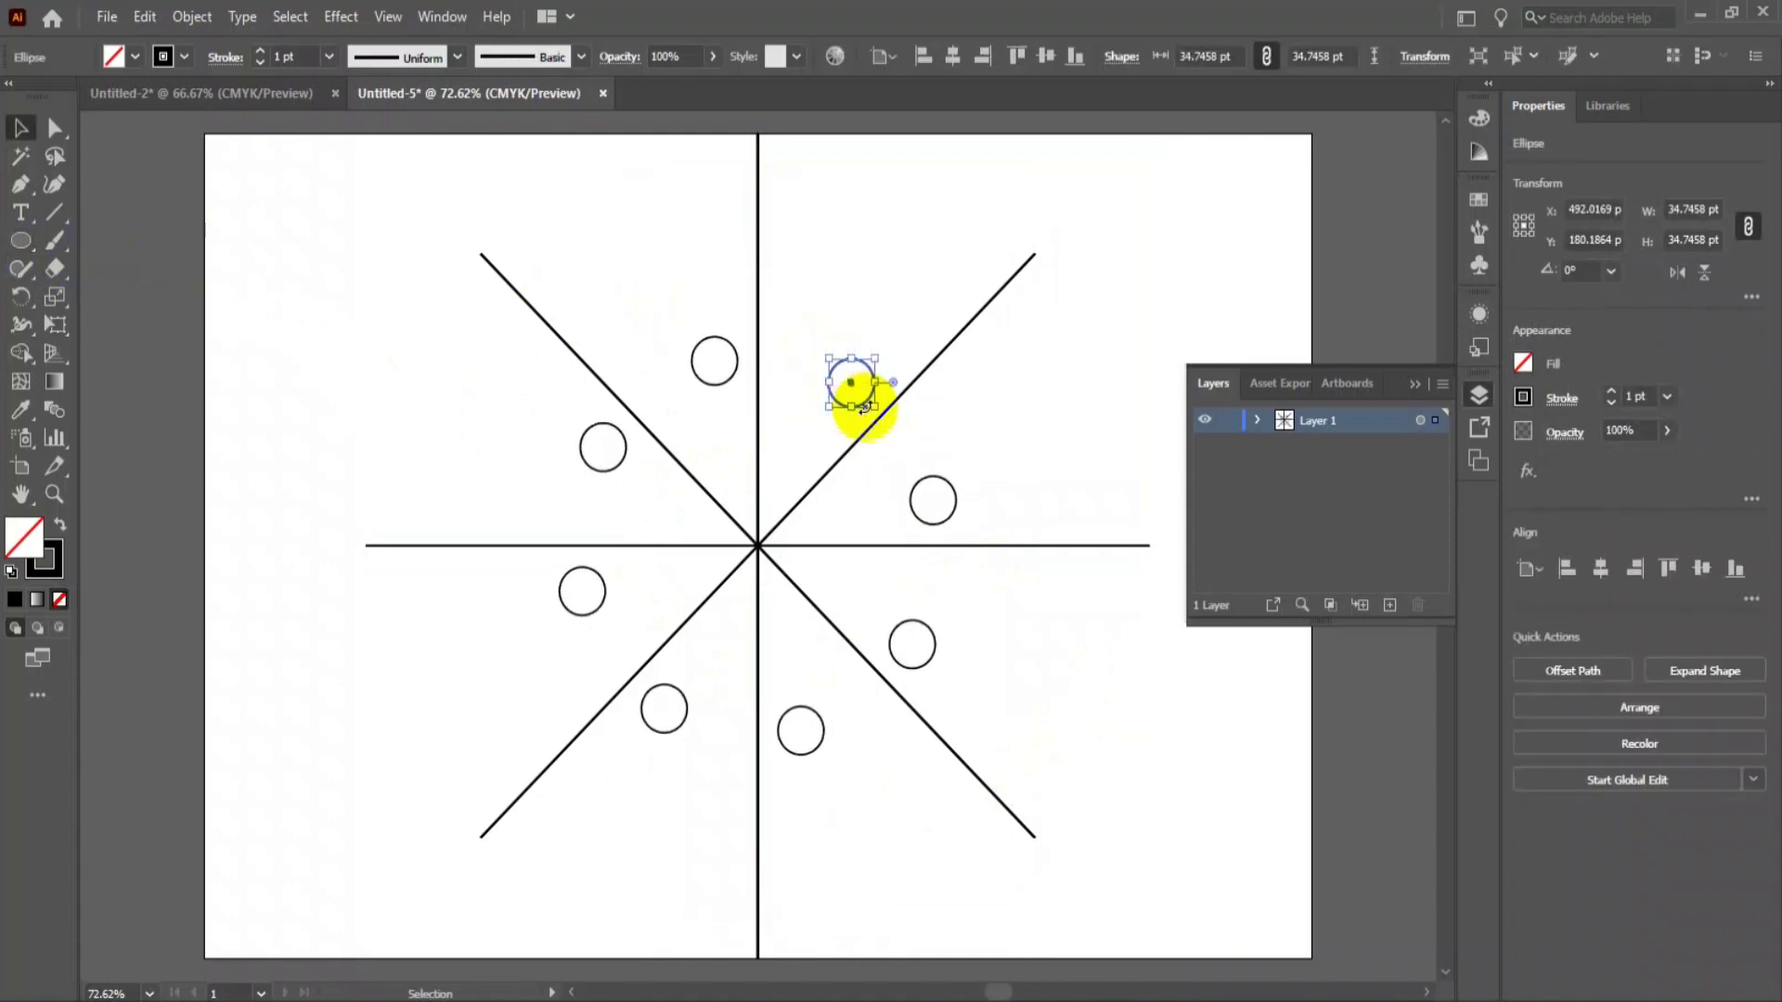
left_click_drag(861, 382, 852, 369)
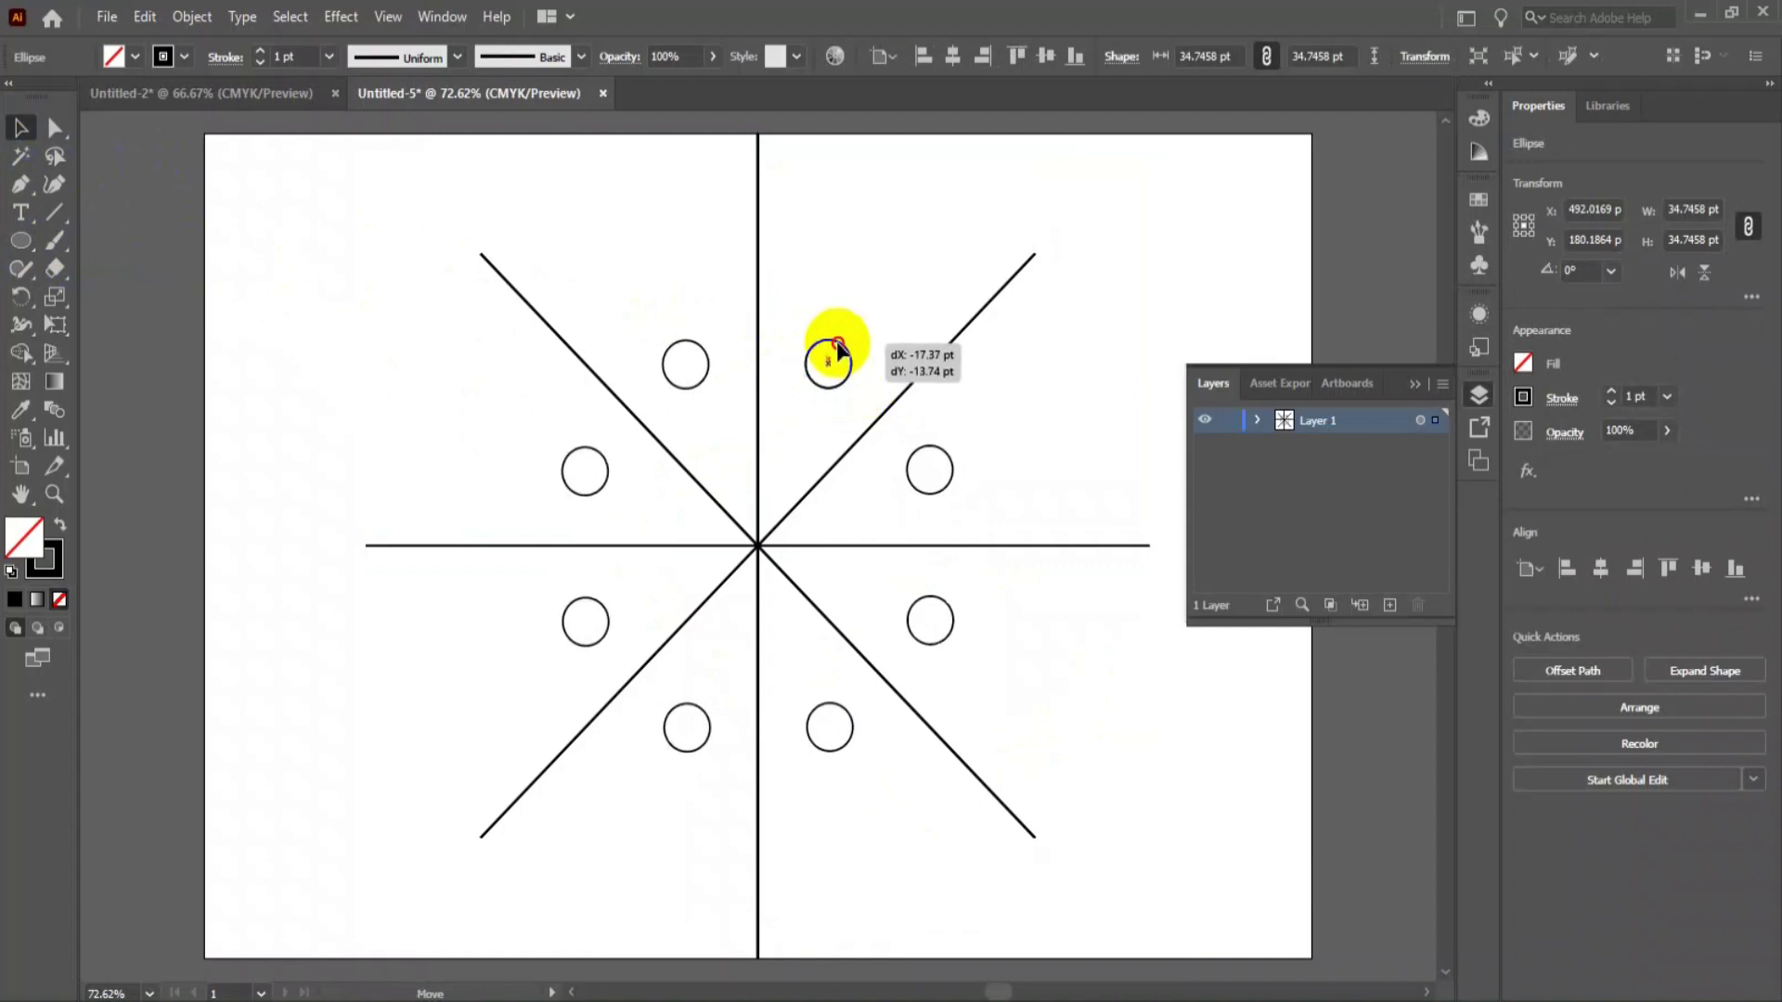
left_click_drag(838, 345, 807, 417)
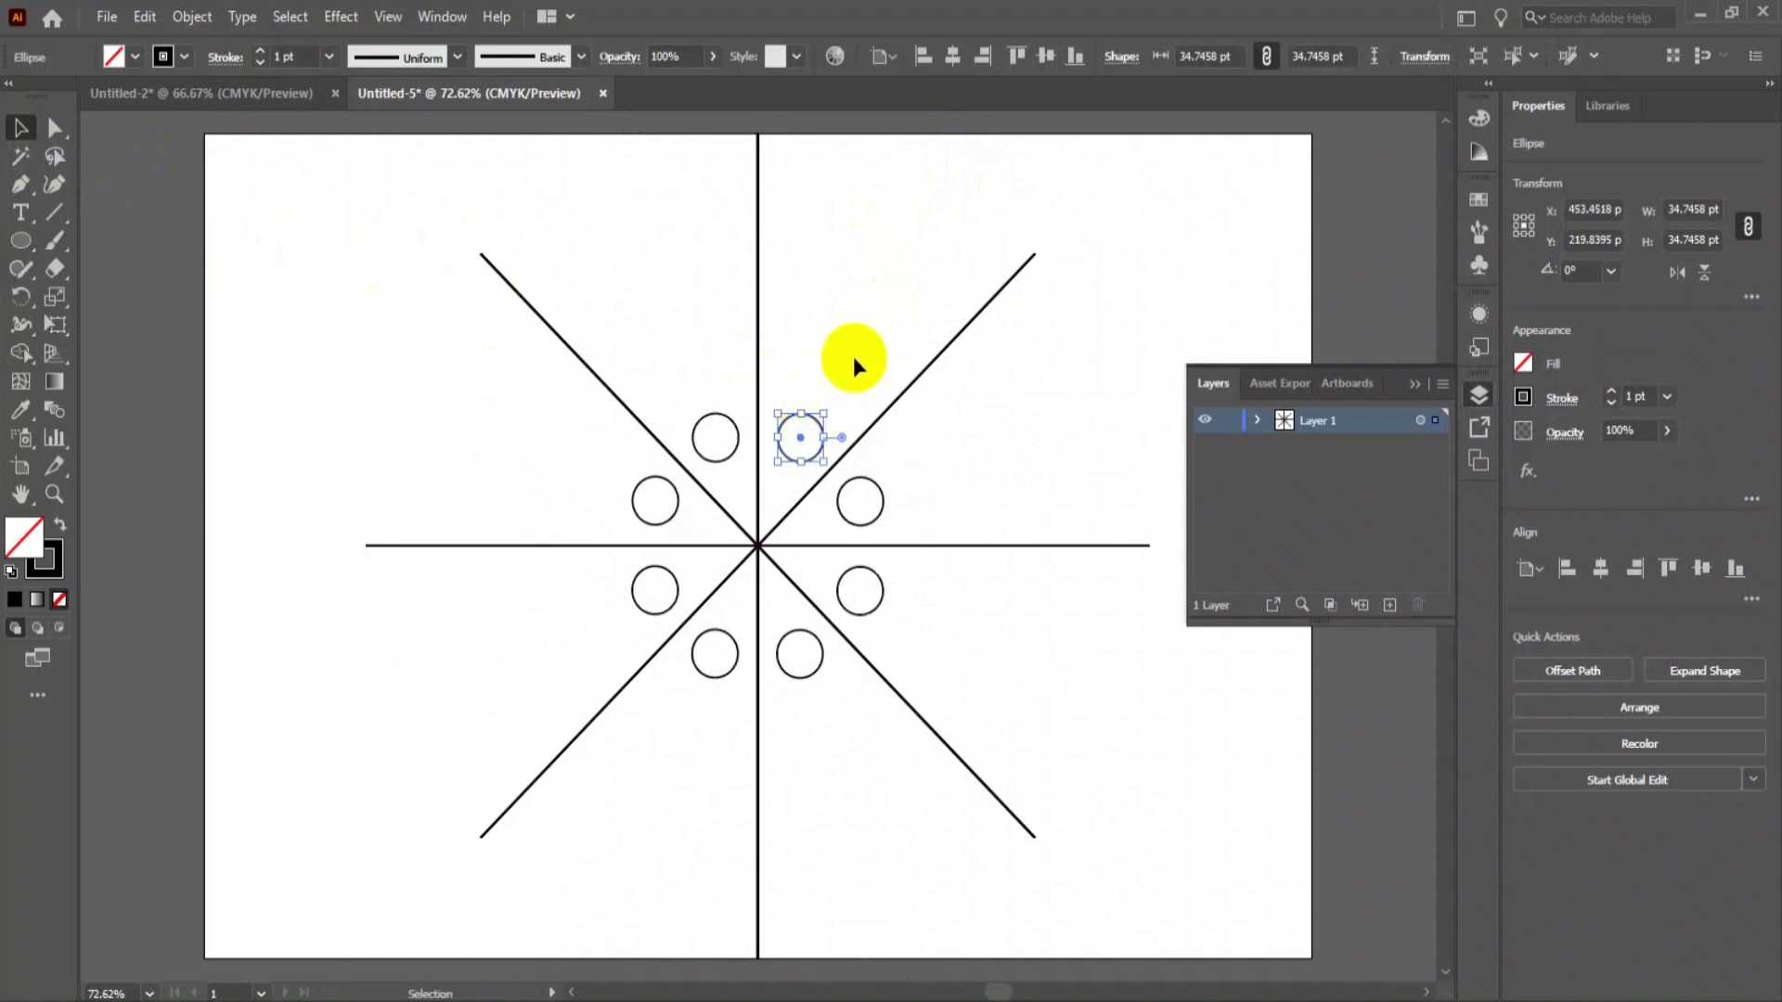
- Delete the test circle, then copy the heart motif group from the Untitled-2 mandala document
key("Delete")
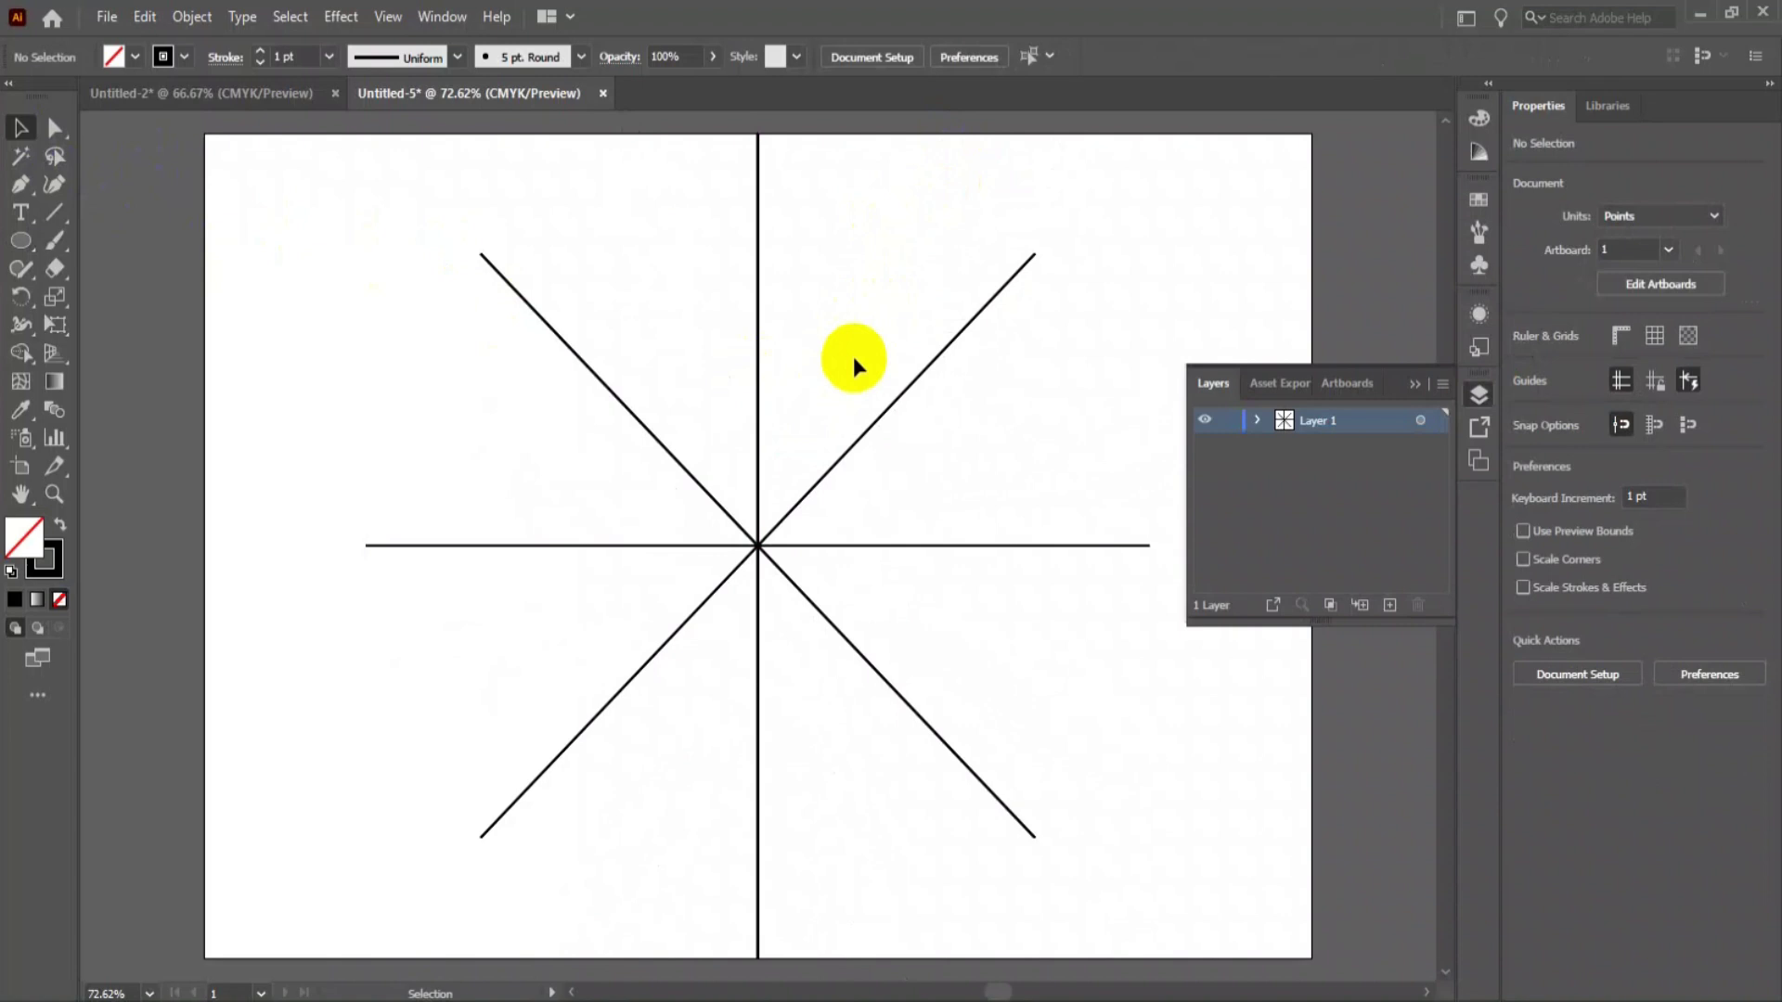
left_click(244, 91)
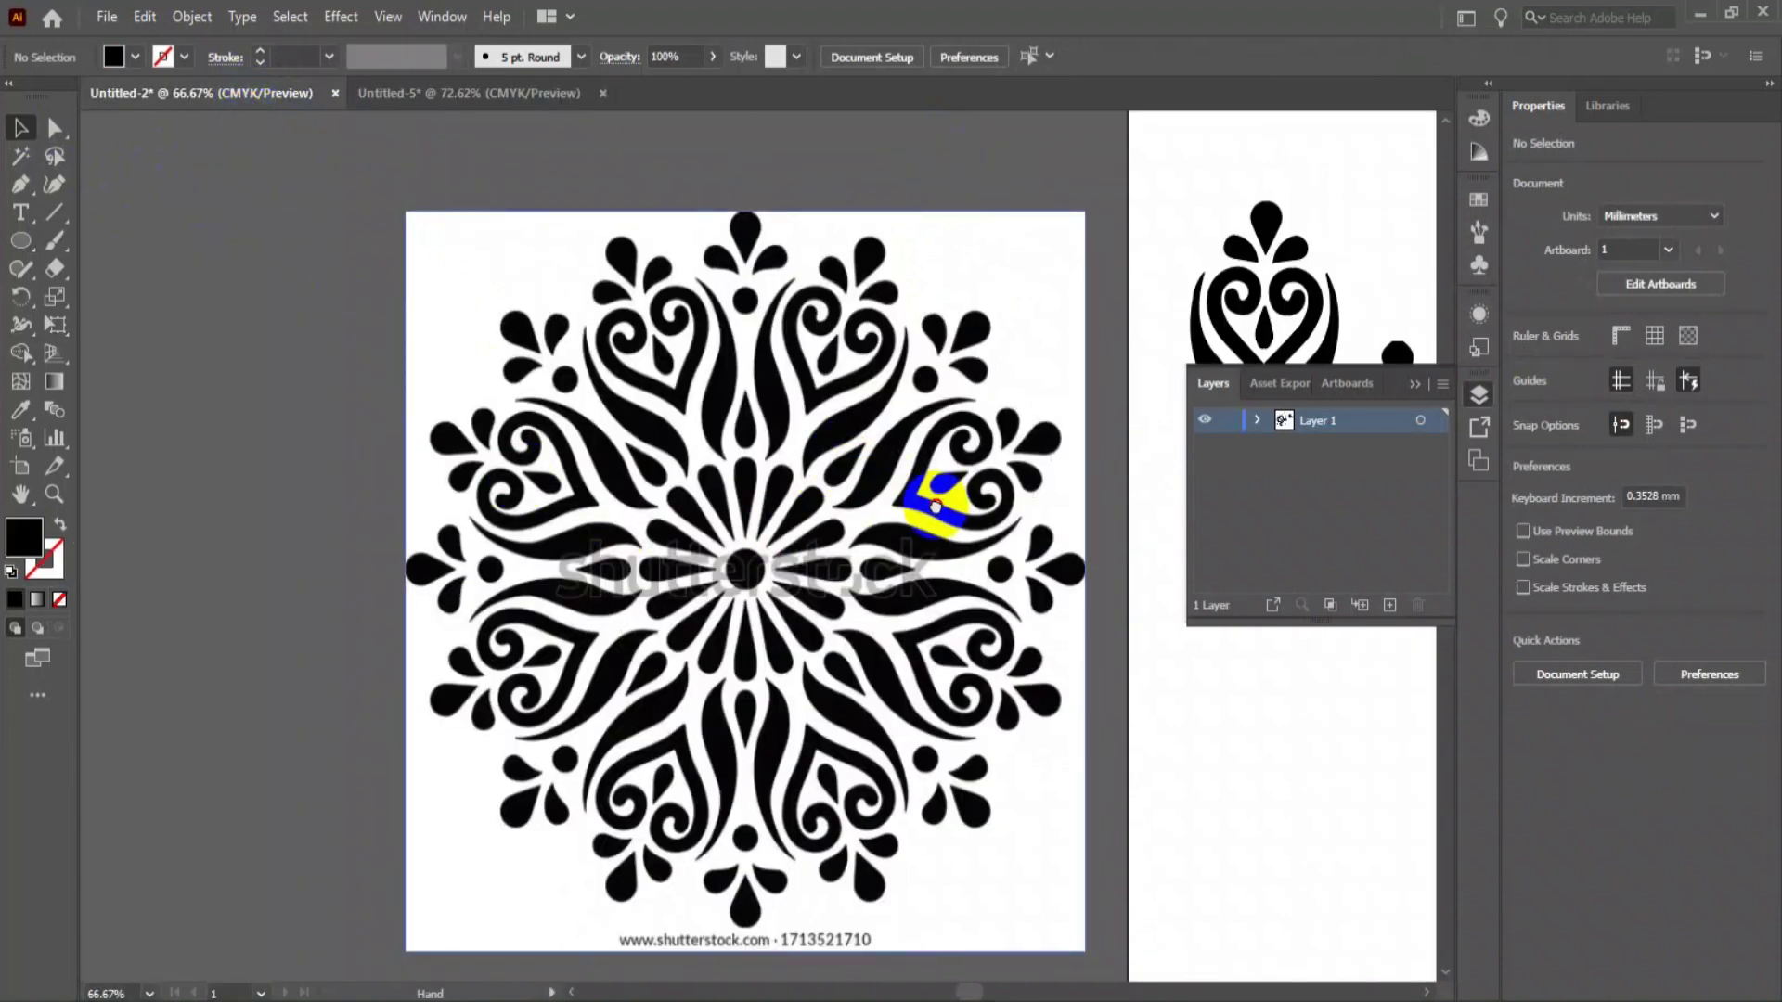
left_click_drag(942, 497, 383, 513)
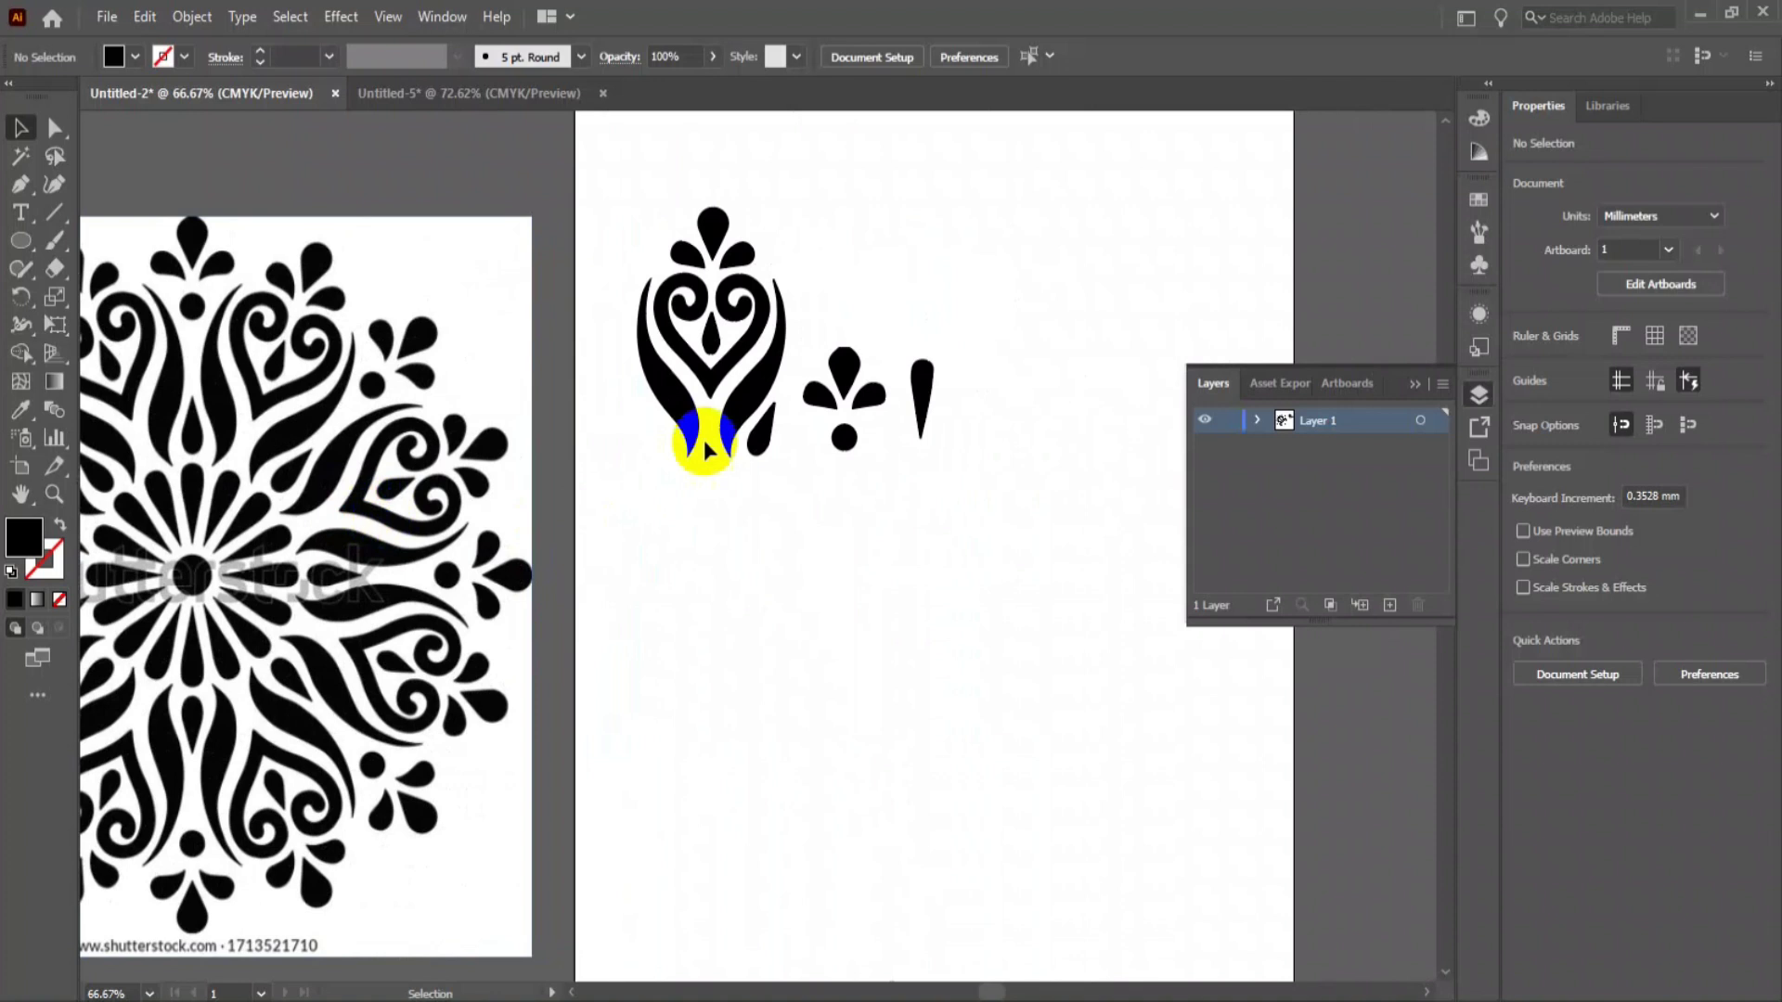
left_click(703, 374)
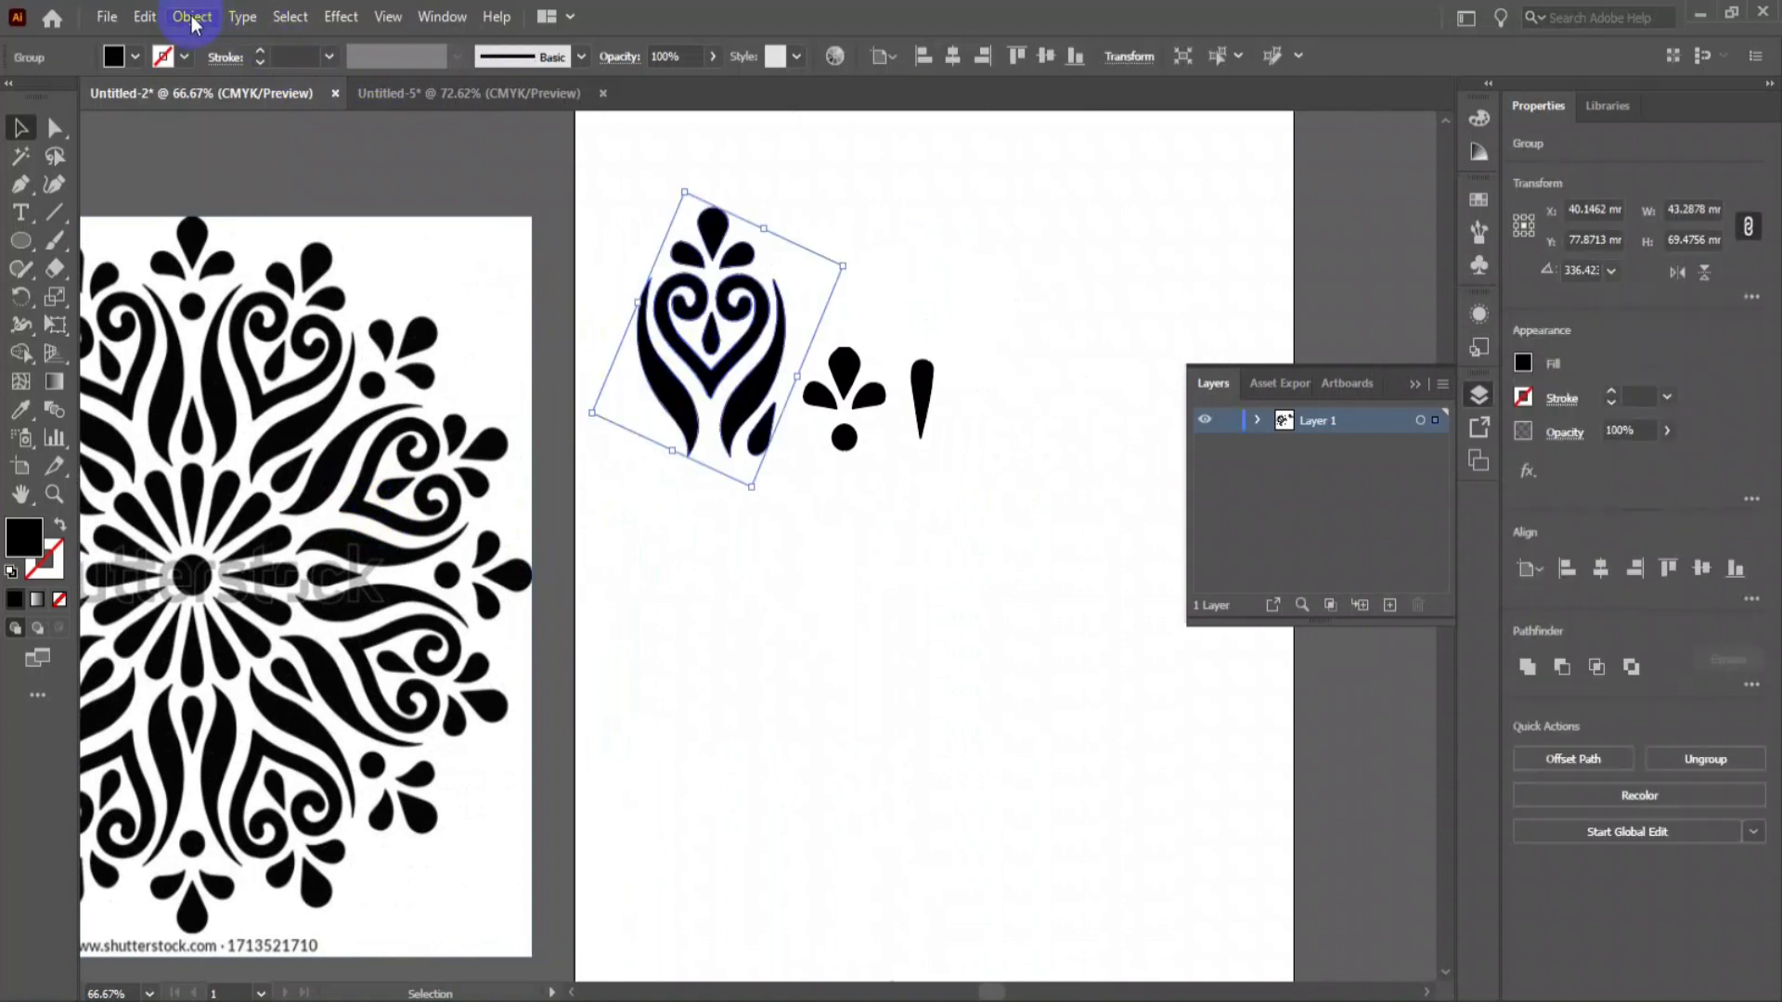
left_click(145, 17)
left_click(185, 133)
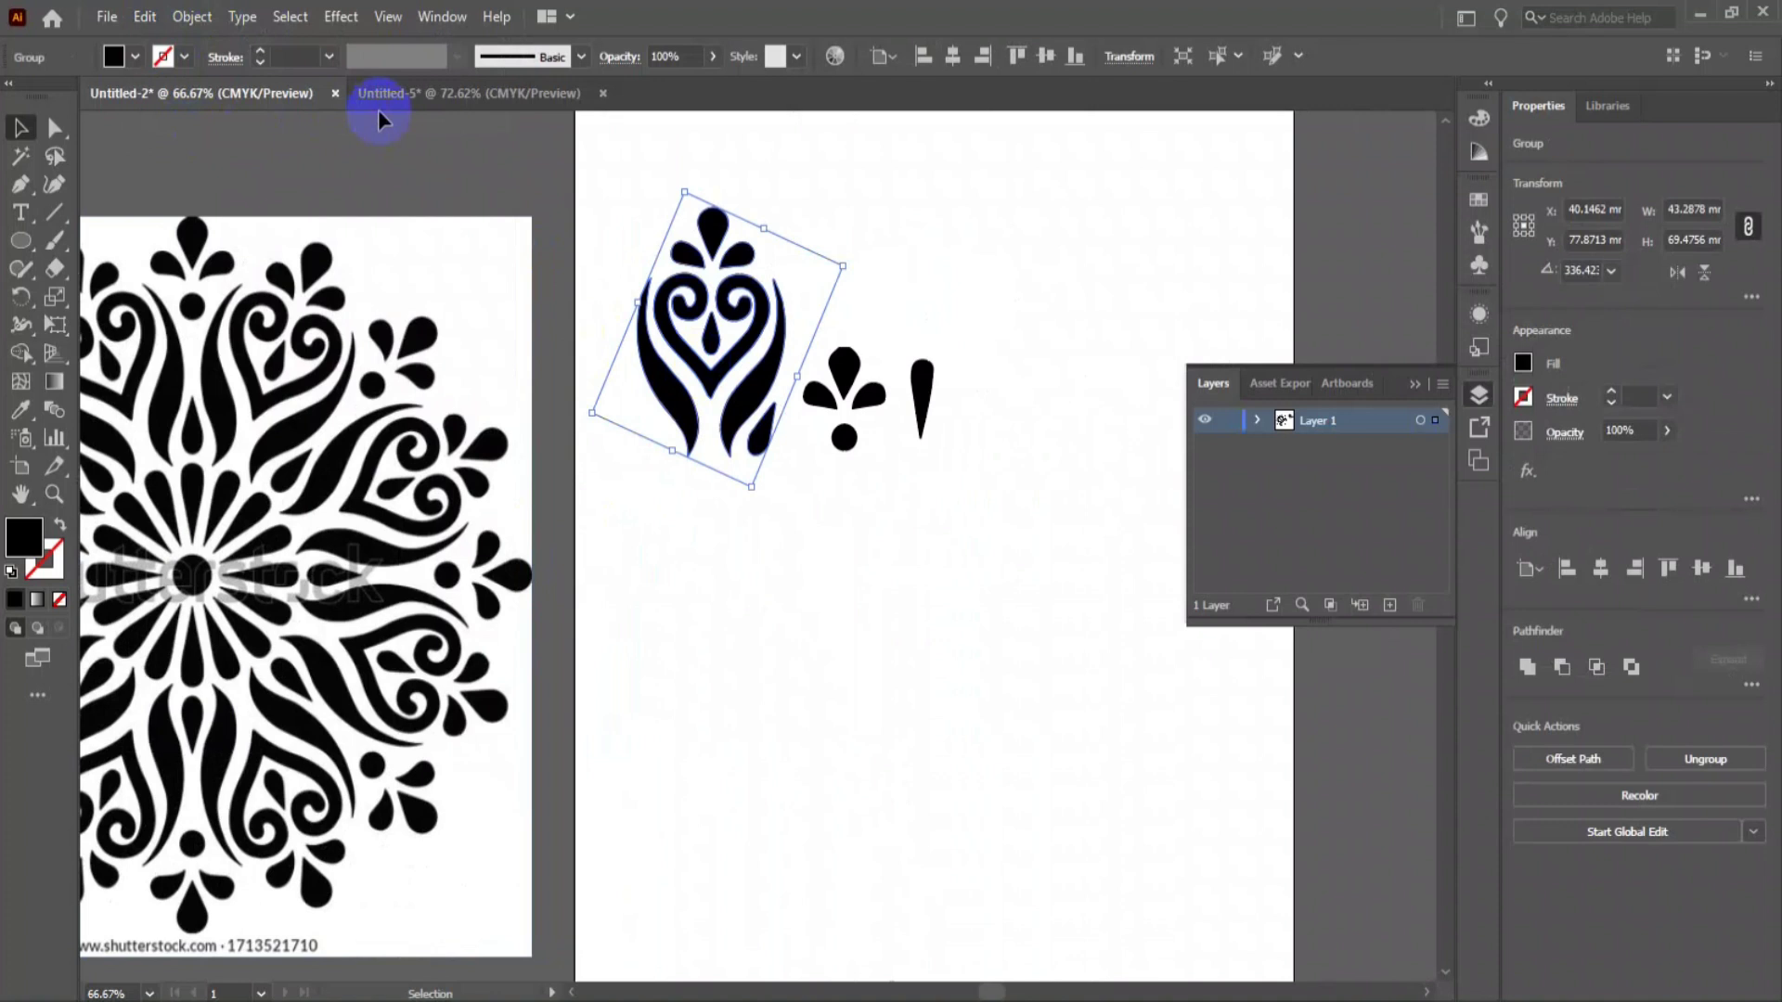
- Paste the heart motif into Untitled-5 and drag it up between the star's spokes
left_click(447, 93)
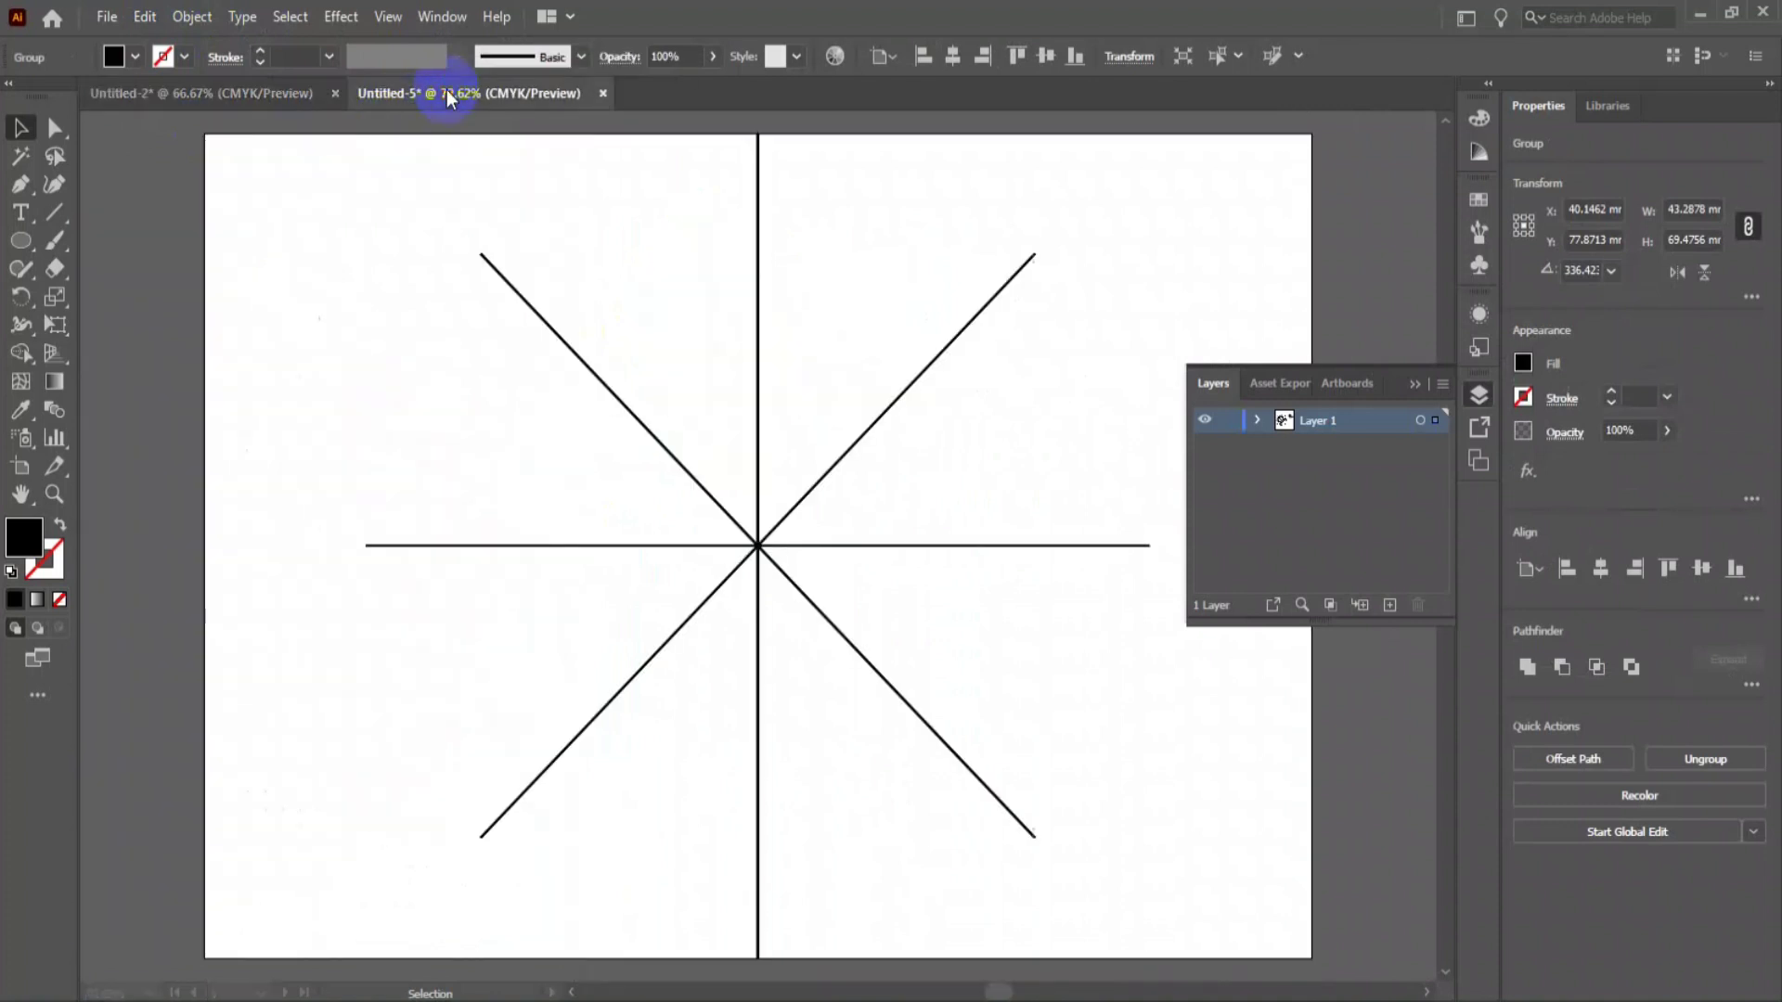
left_click(130, 17)
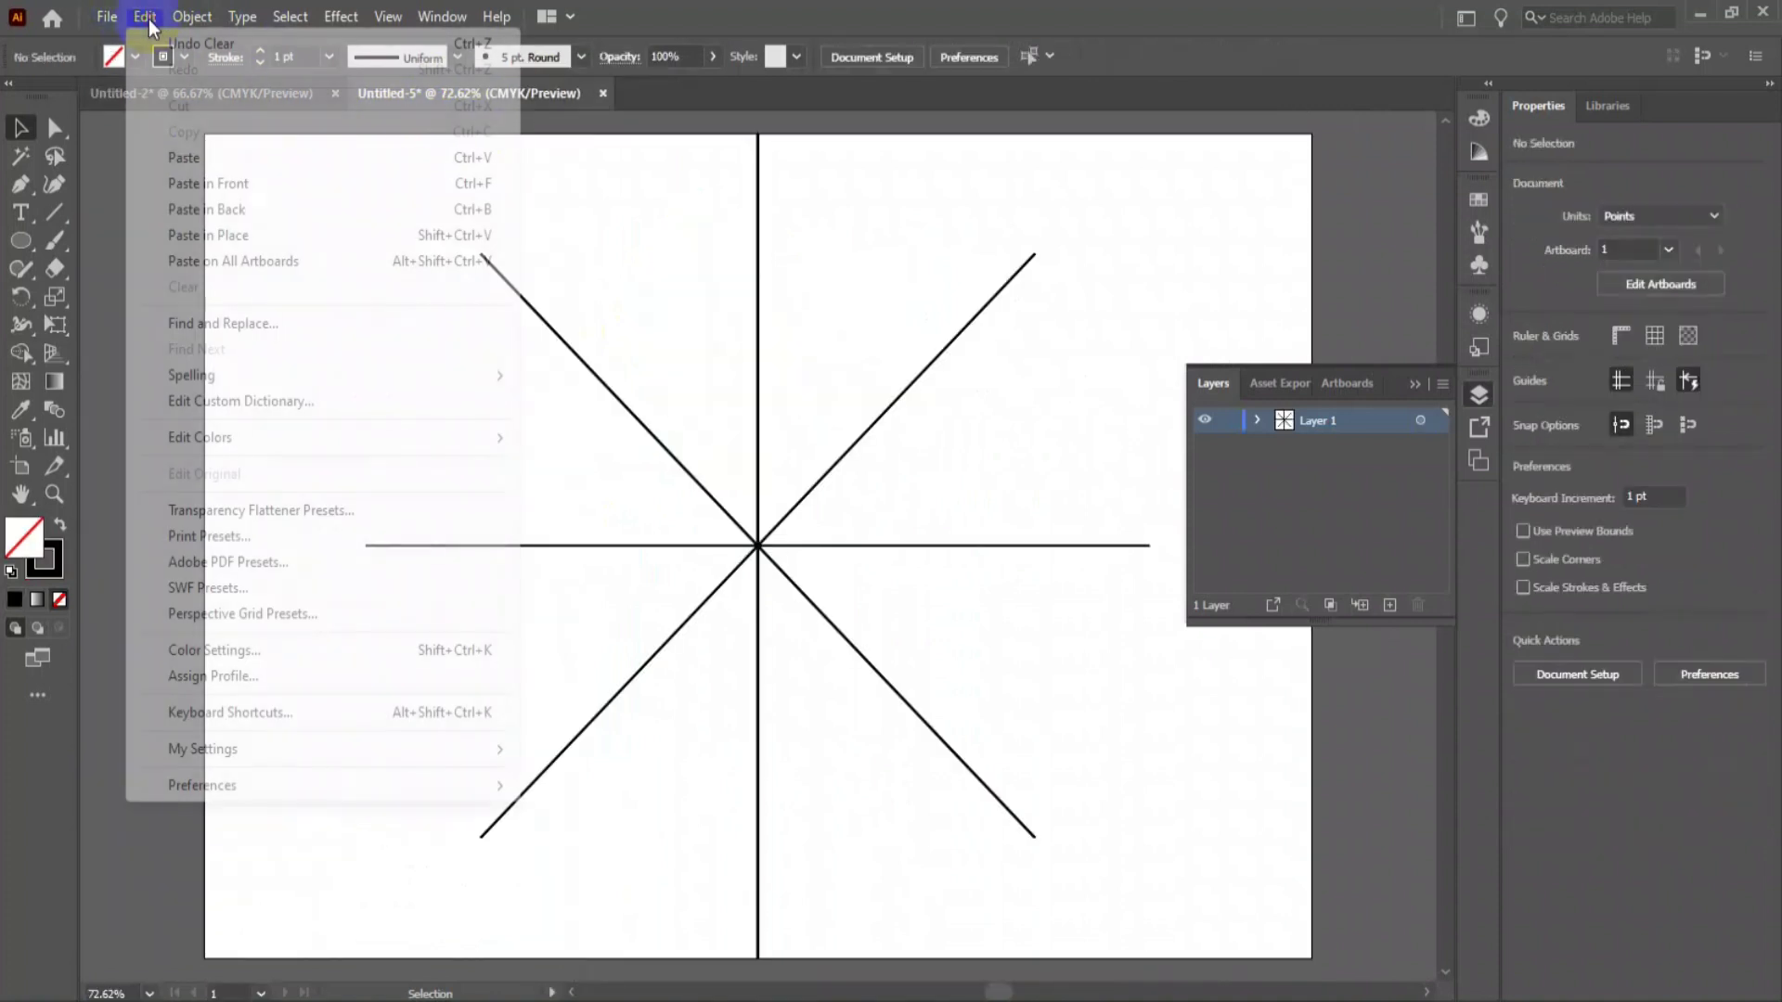
left_click(191, 158)
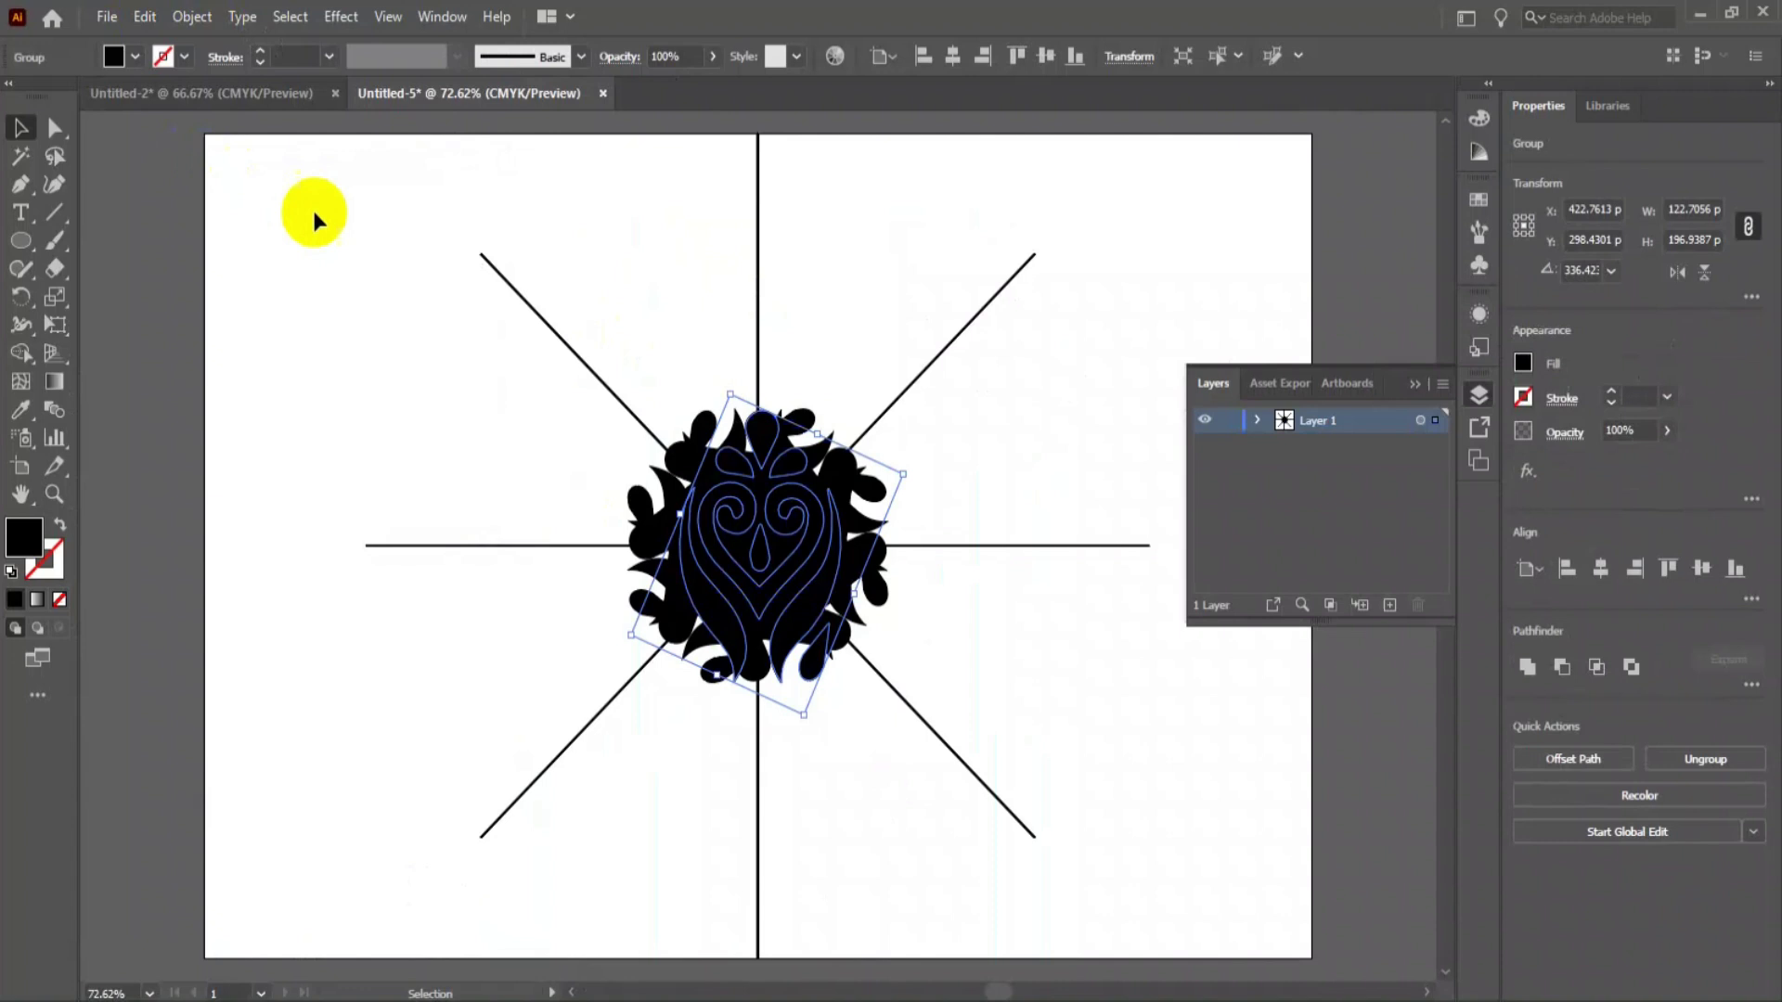
left_click_drag(804, 604, 688, 352)
- Nudge the motif slightly left, deselect, and view the ring of hearts at 100%
key("ctrl+plus")
key("ctrl+plus")
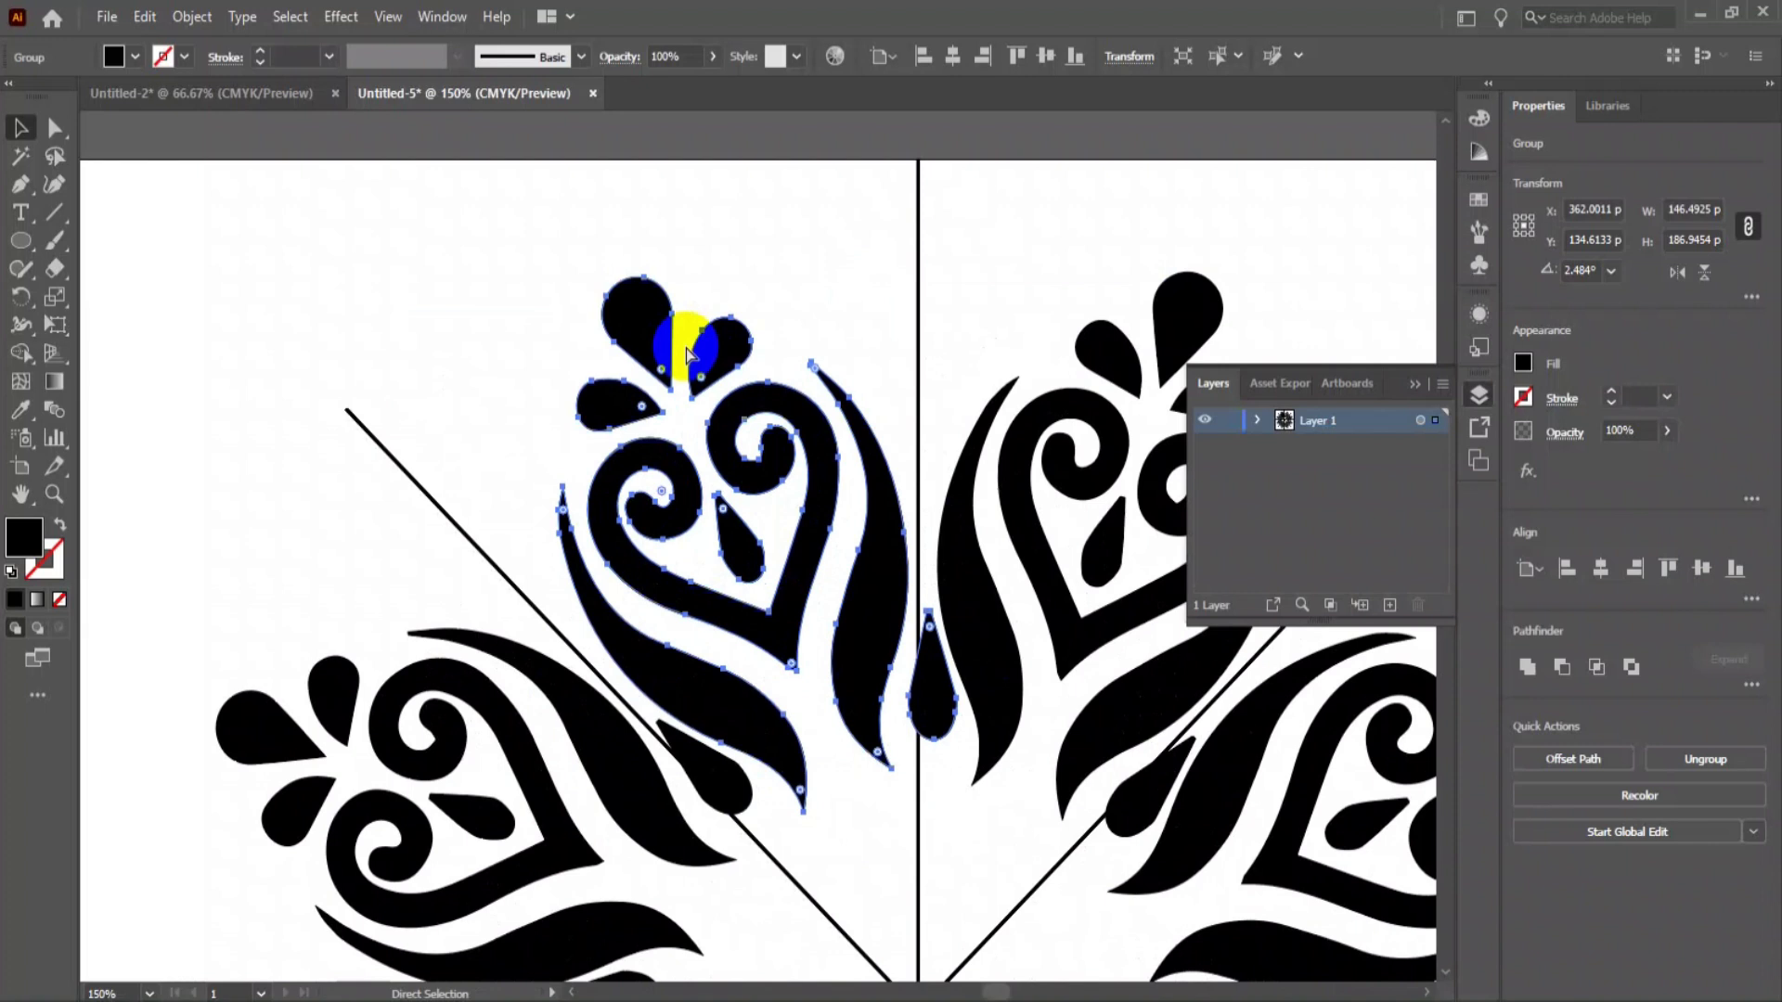
left_click_drag(885, 587, 883, 584)
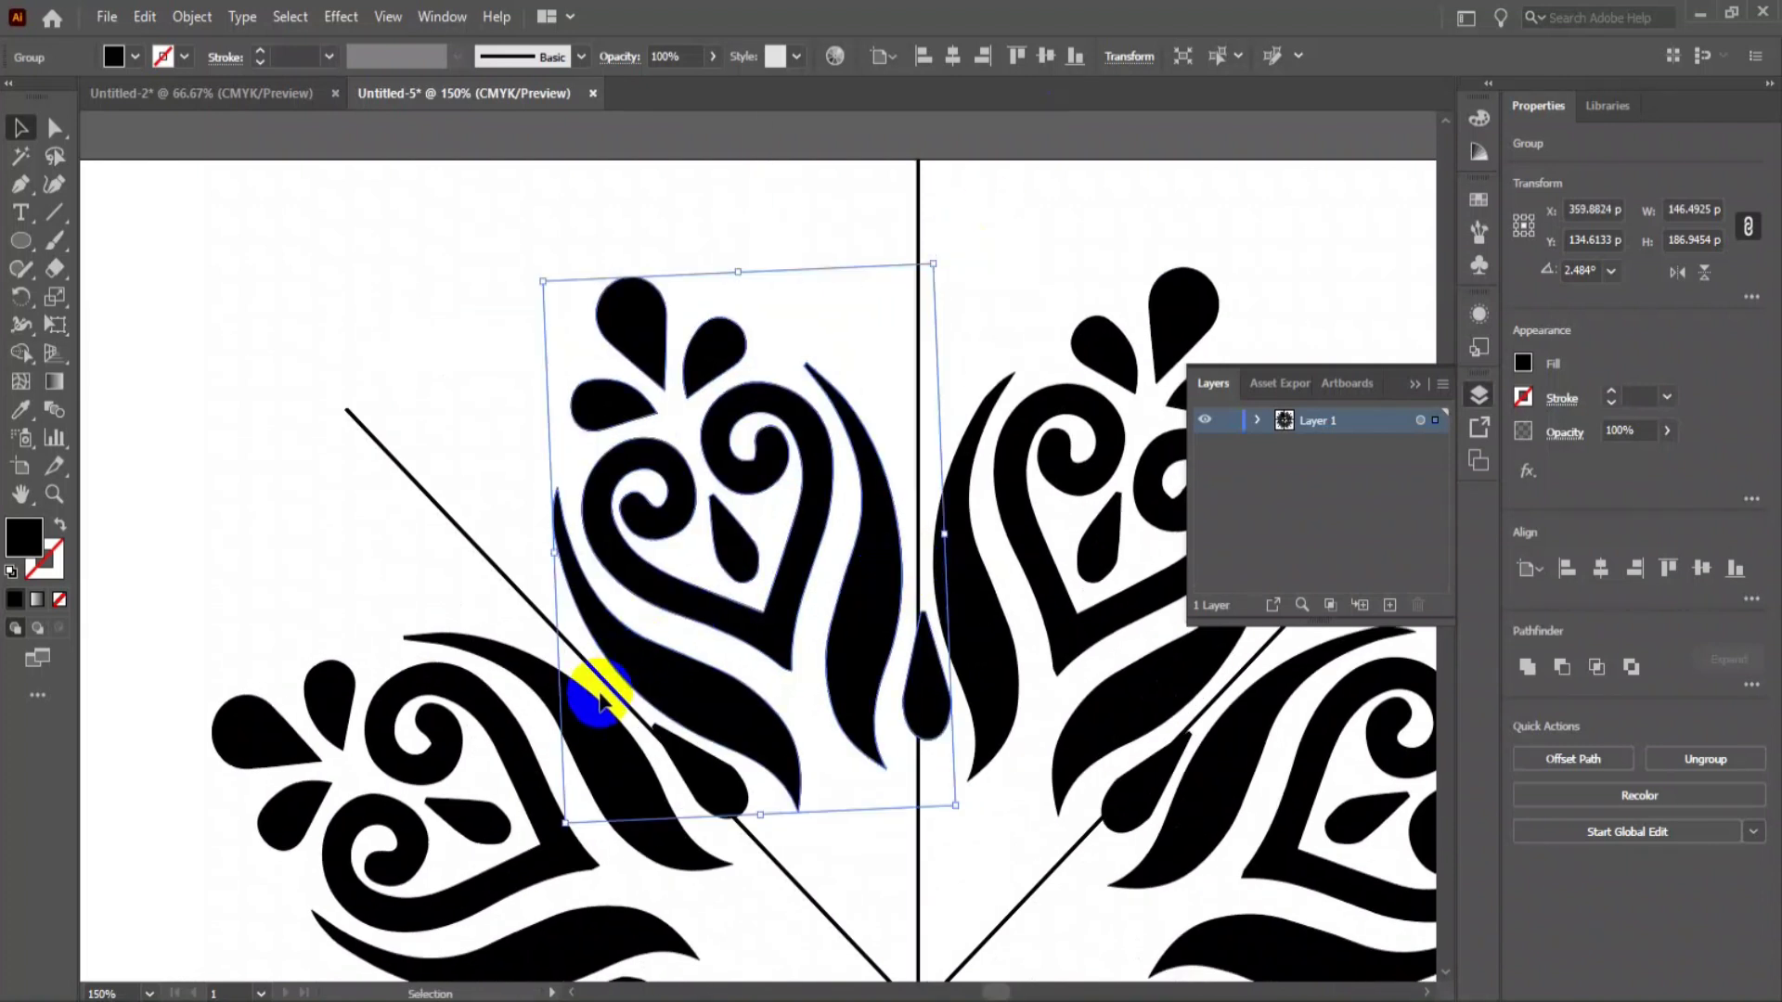
left_click(501, 390)
key("ctrl+0")
key("ctrl+1")
left_click_drag(501, 506, 598, 620)
- Bring the small three-drop flower motif from the reference document into the mandala
left_click(291, 93)
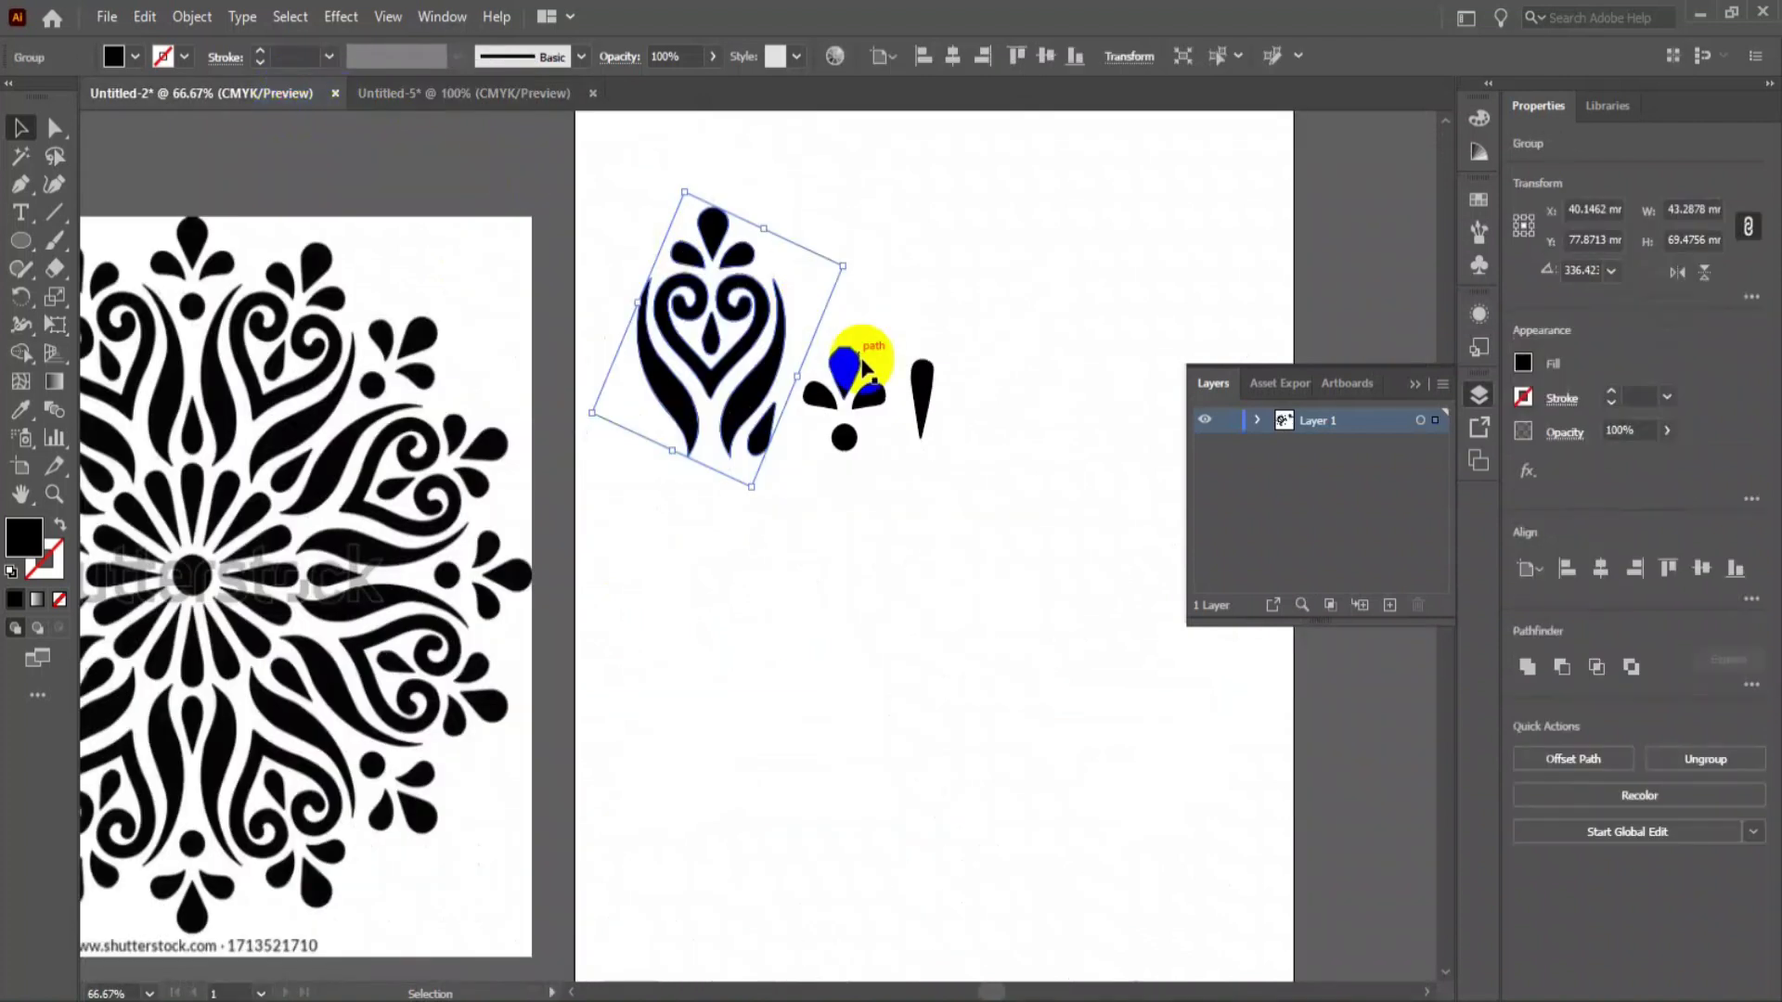
left_click(840, 366)
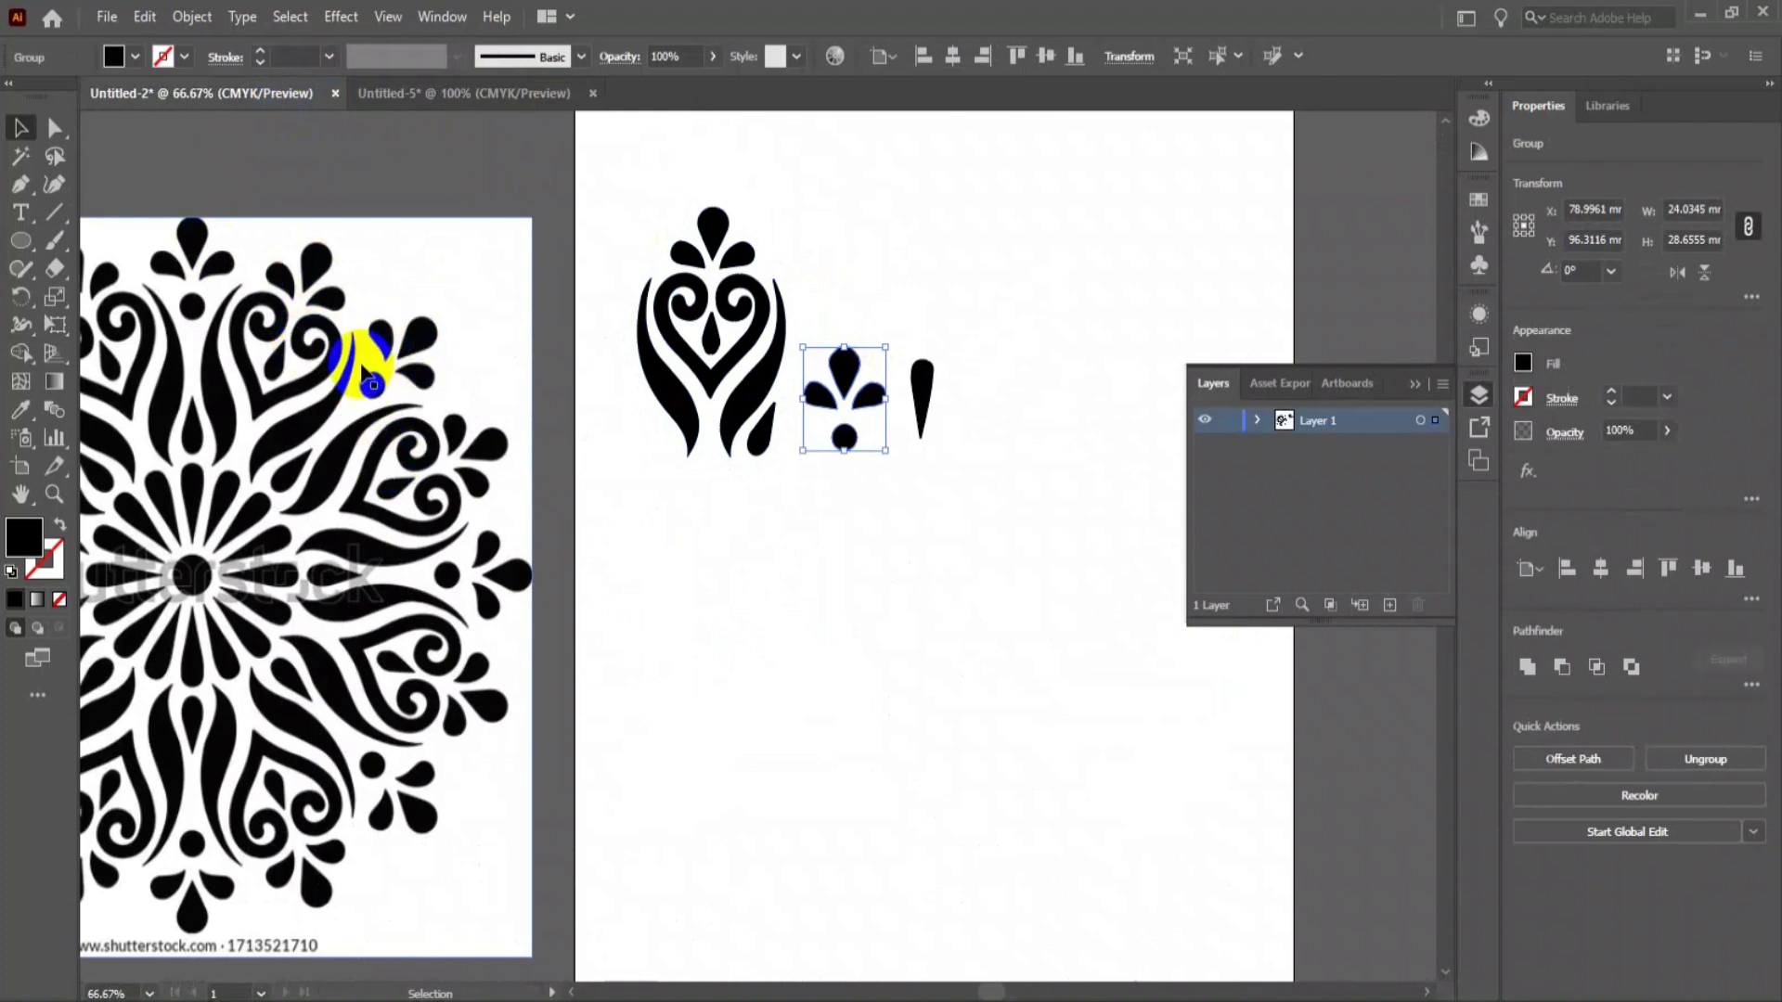
left_click(499, 95)
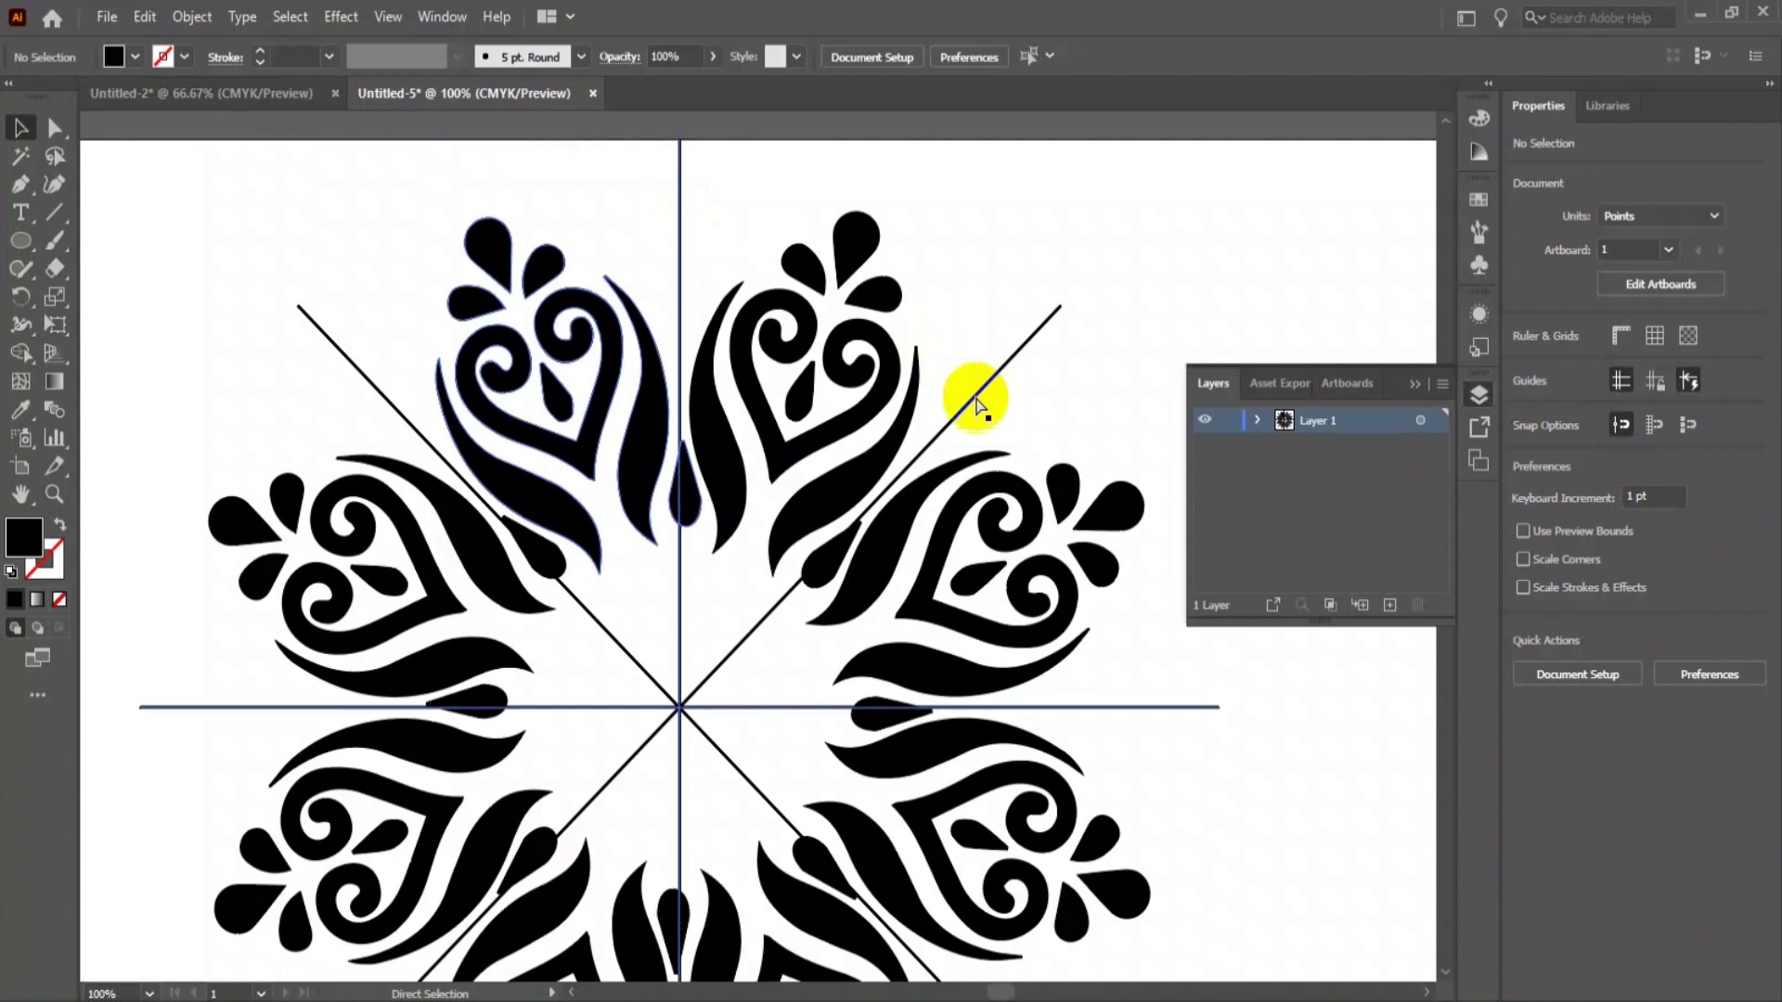
key("ctrl+v")
- Move and rotate the motif to about 323° onto the upper-right diagonal spoke
left_click_drag(771, 496, 1008, 318)
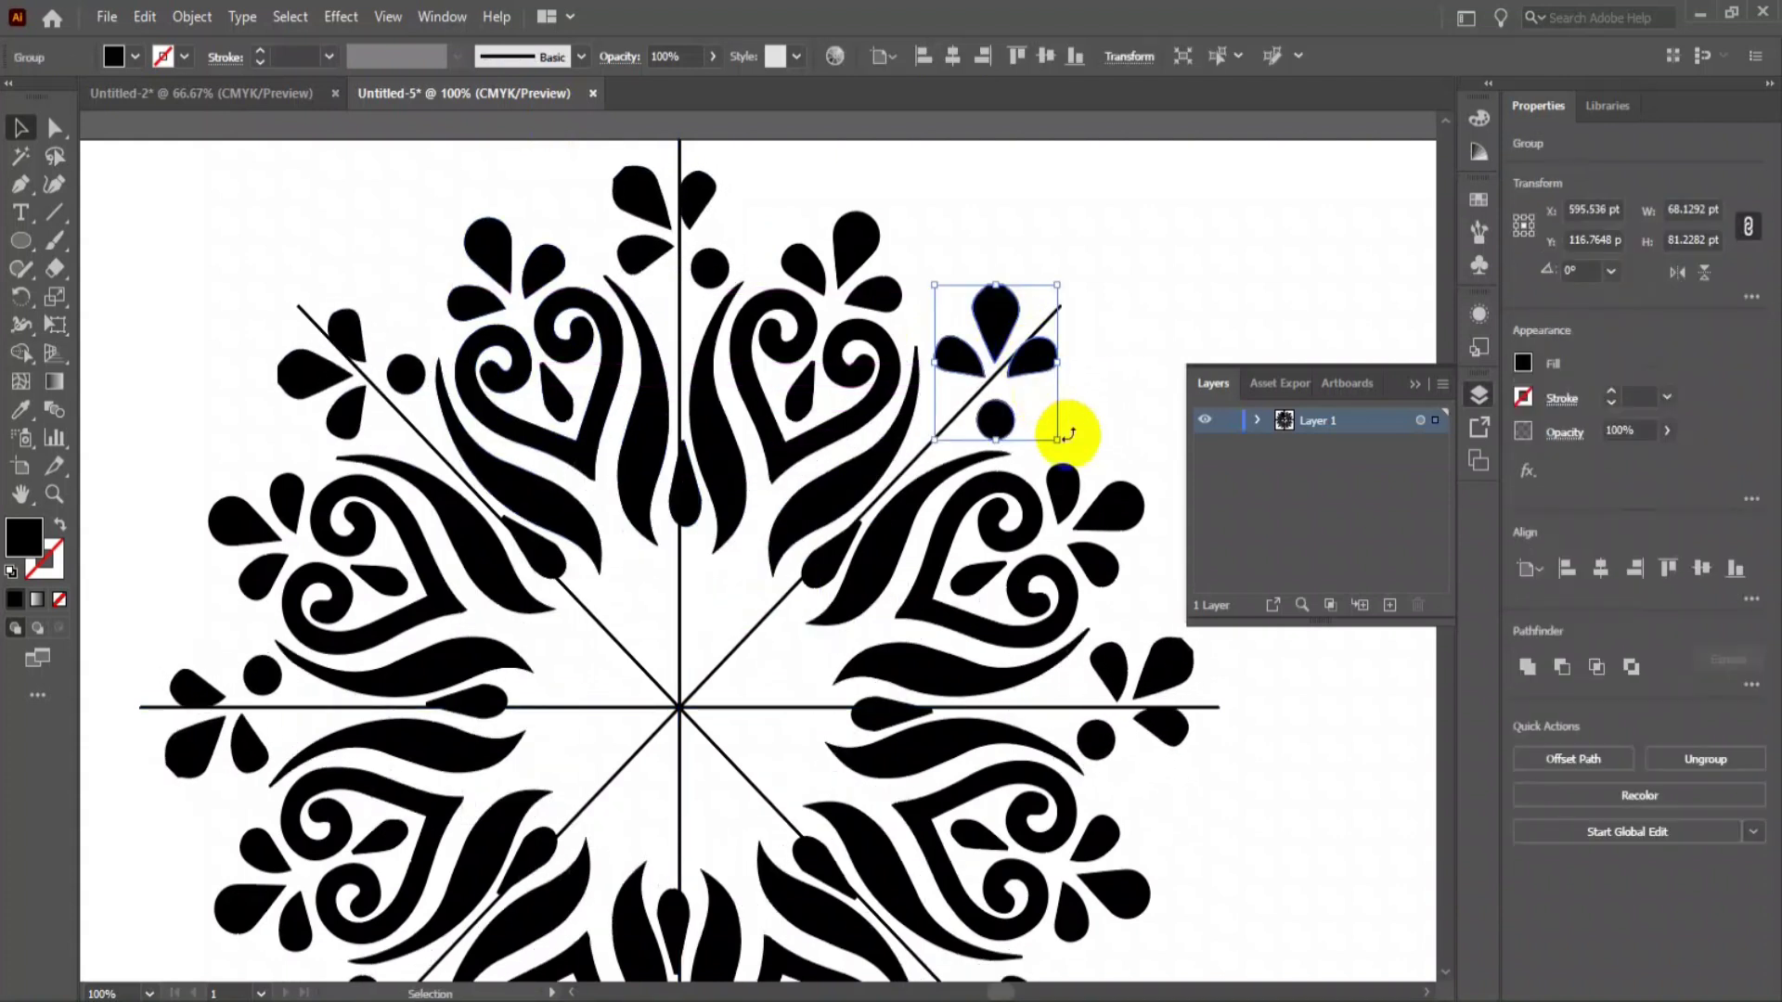
left_click_drag(1069, 433, 1007, 457)
mouse_move(1012, 351)
left_mouse_down()
mouse_move(985, 364)
mouse_move(1000, 371)
left_mouse_up()
left_click_drag(968, 508, 966, 509)
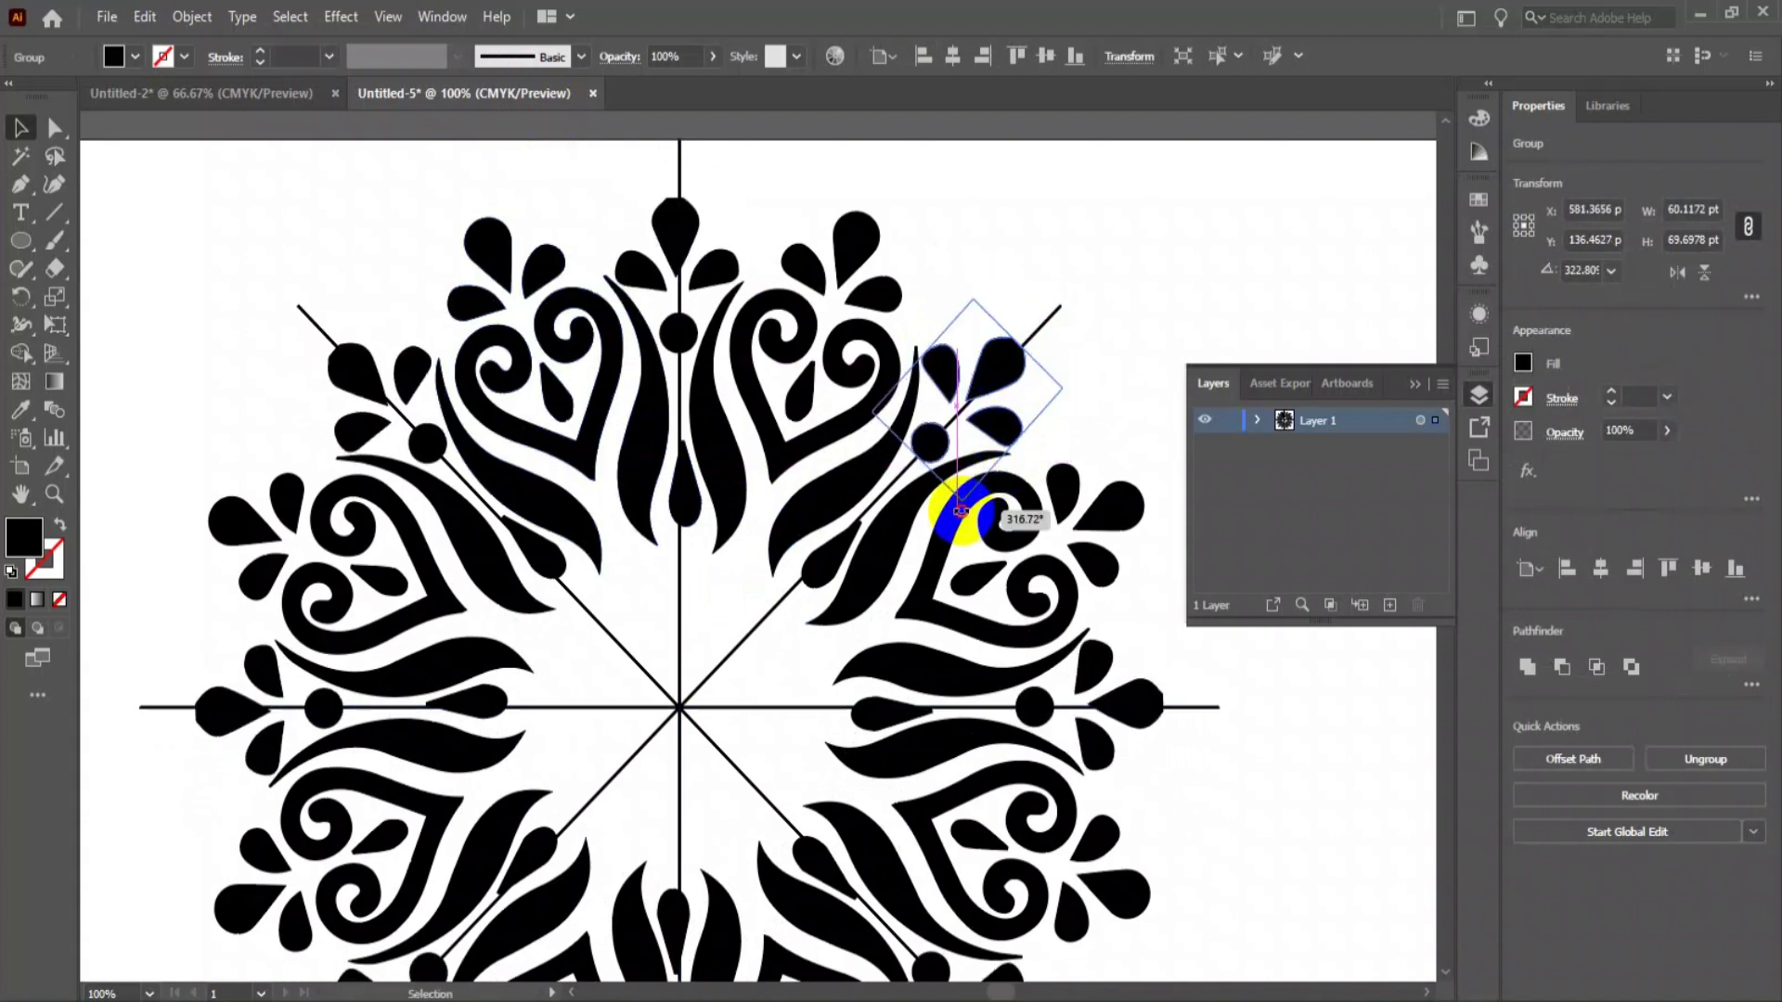
left_click_drag(999, 397, 835, 457)
- Zoom in to check the motif's placement, then deselect it
key("ctrl+plus")
key("ctrl+plus")
key("ctrl+plus")
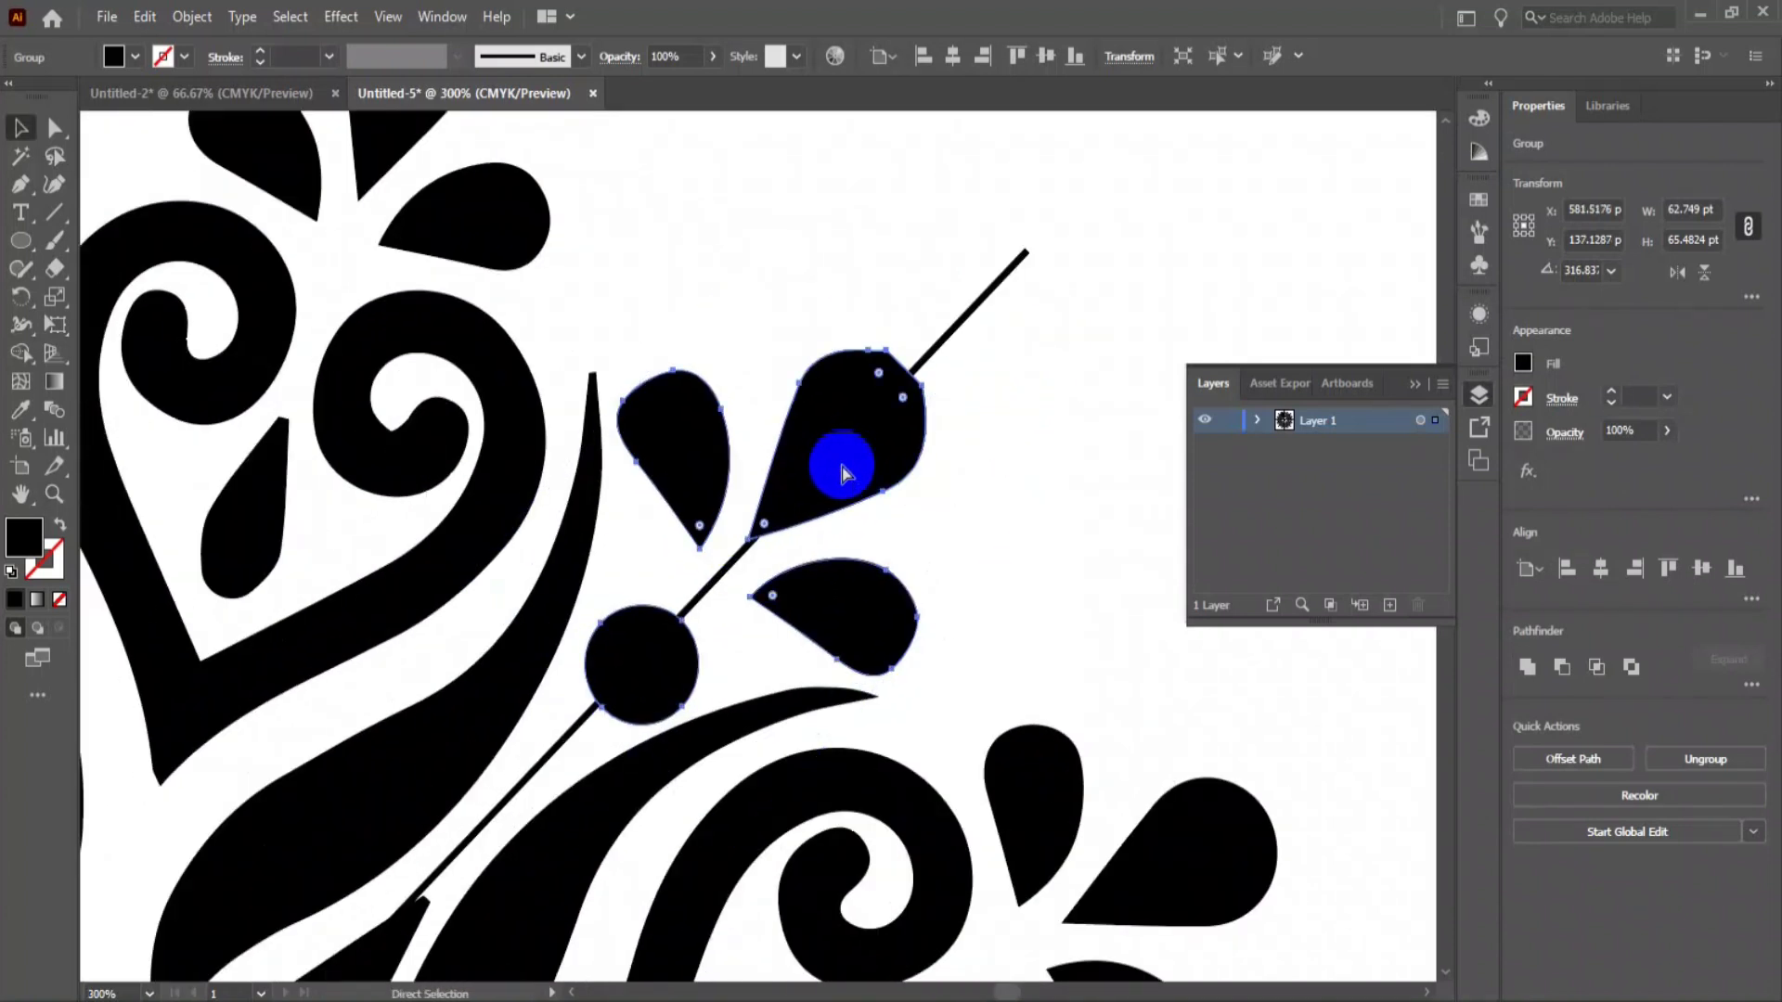
key("ctrl+0")
key("z")
left_click(736, 544)
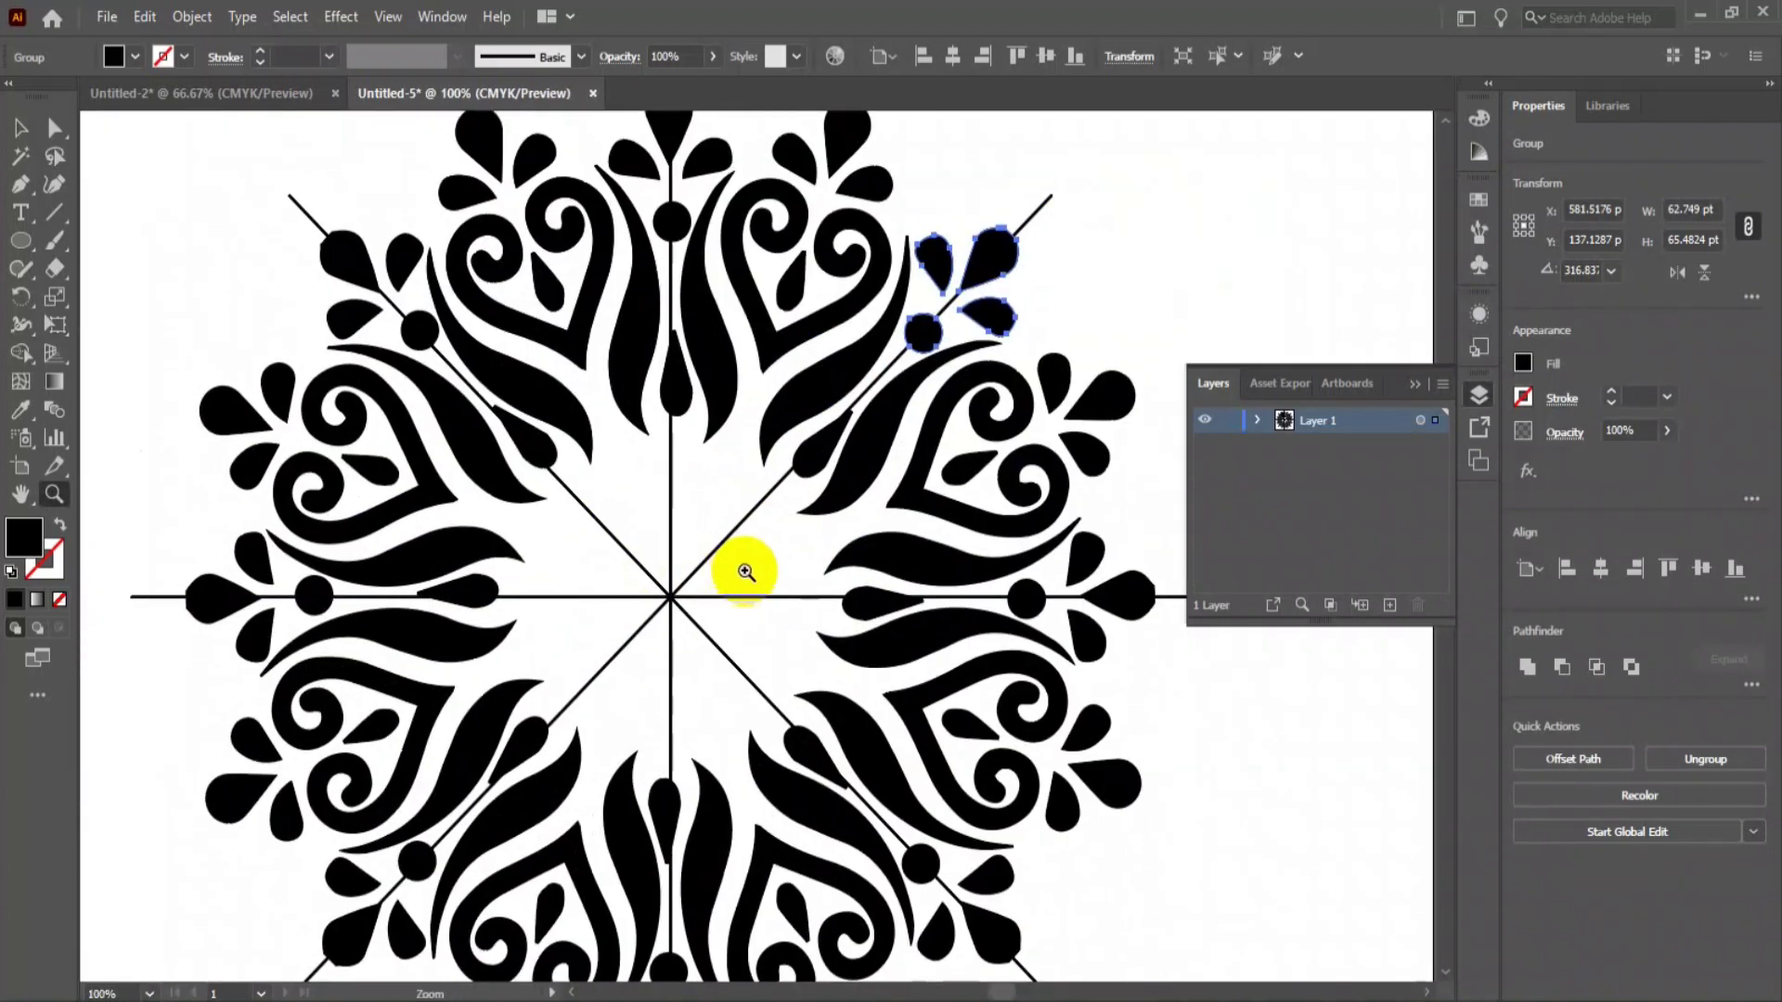
key("v")
left_click(715, 517)
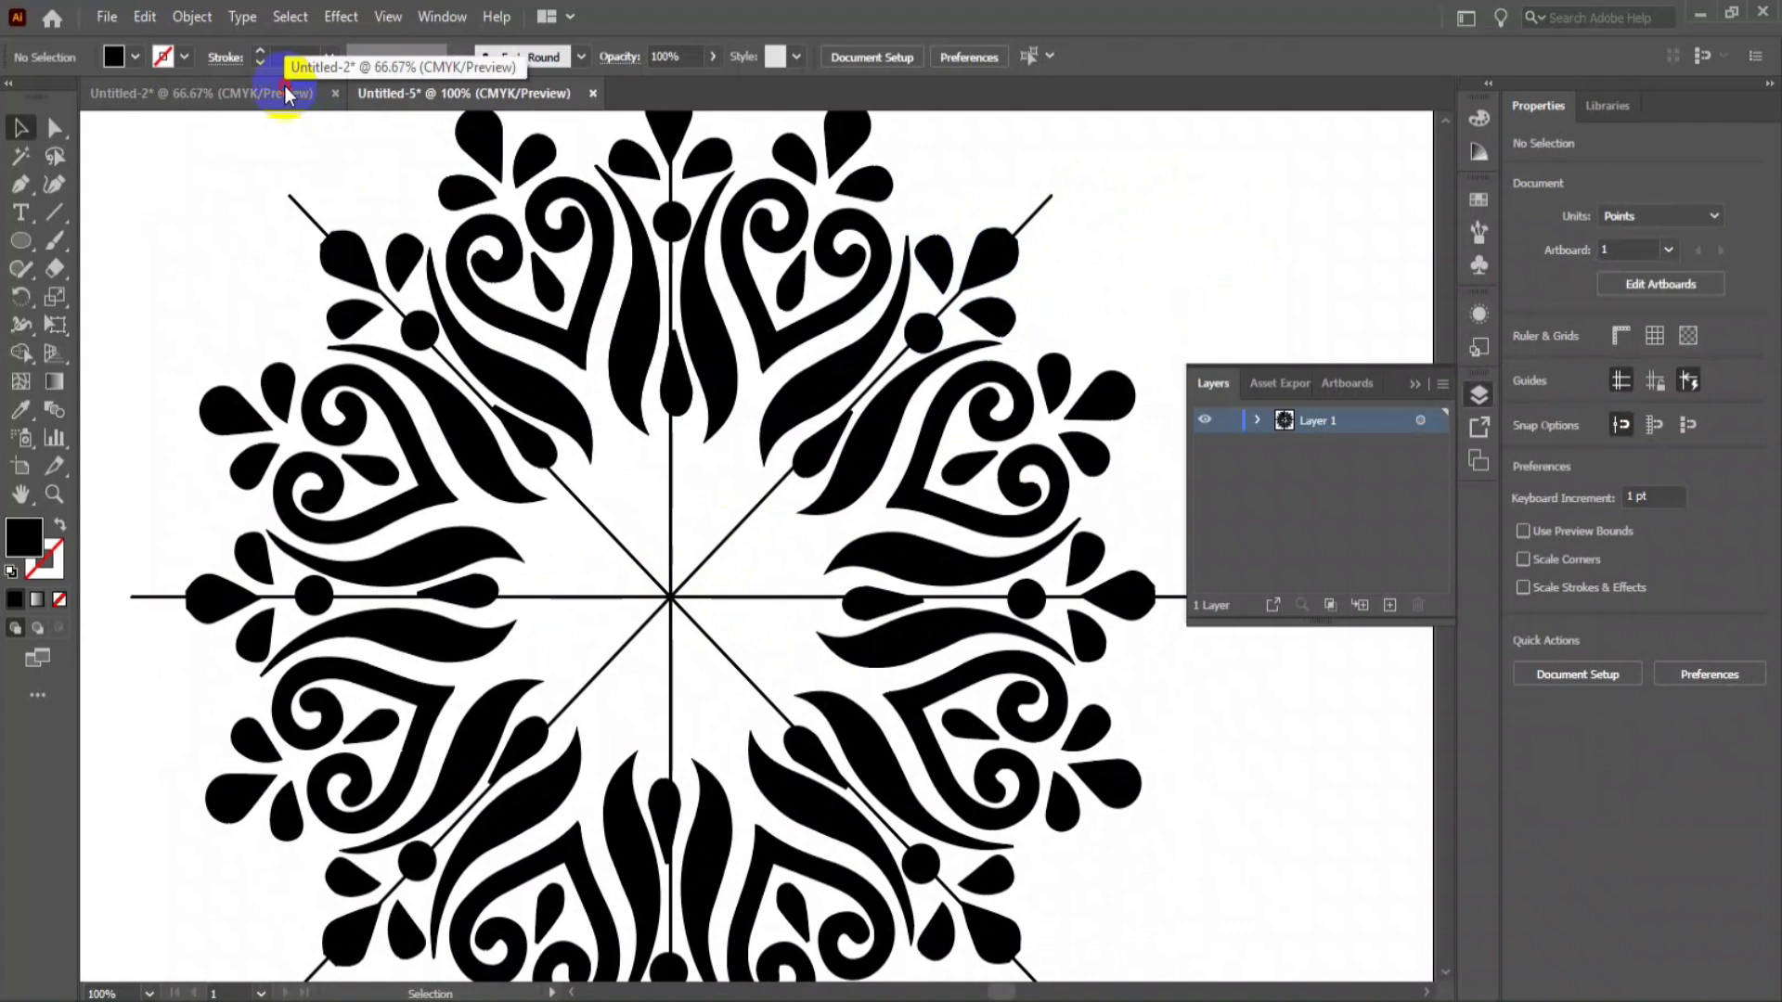
- Copy the single teardrop from Untitled-2 and paste it into the Untitled-5 mandala
left_click(285, 89)
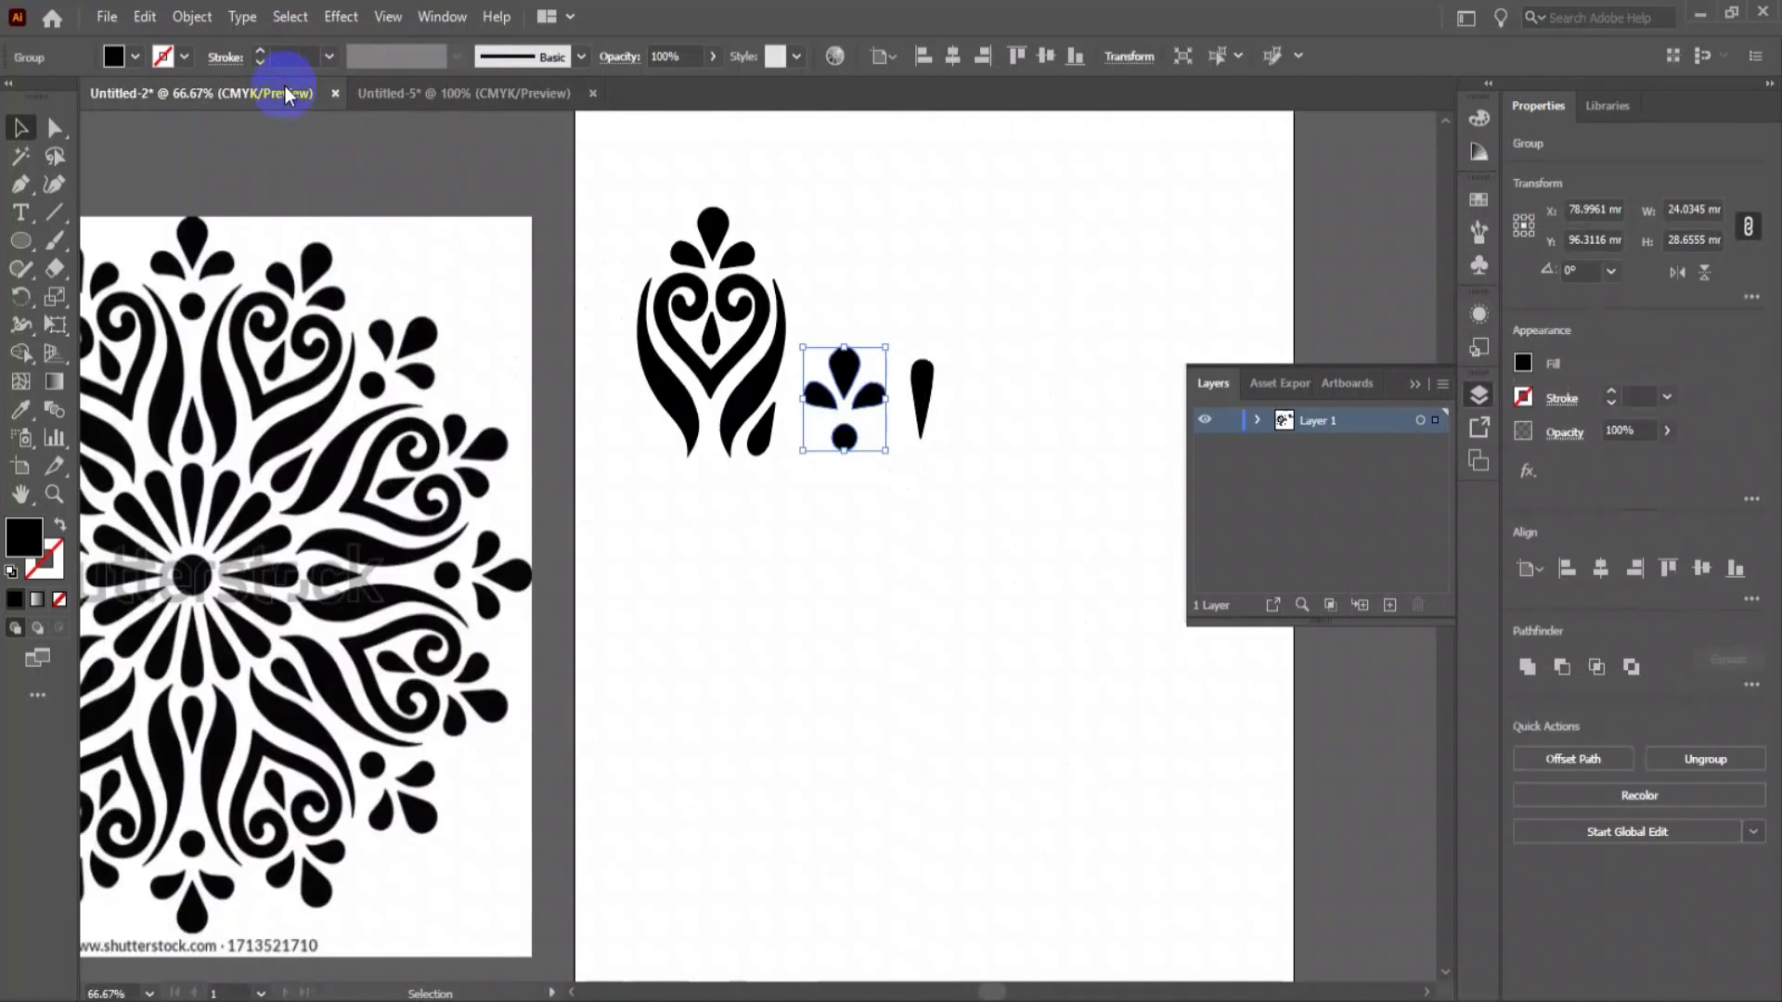
left_click(937, 394)
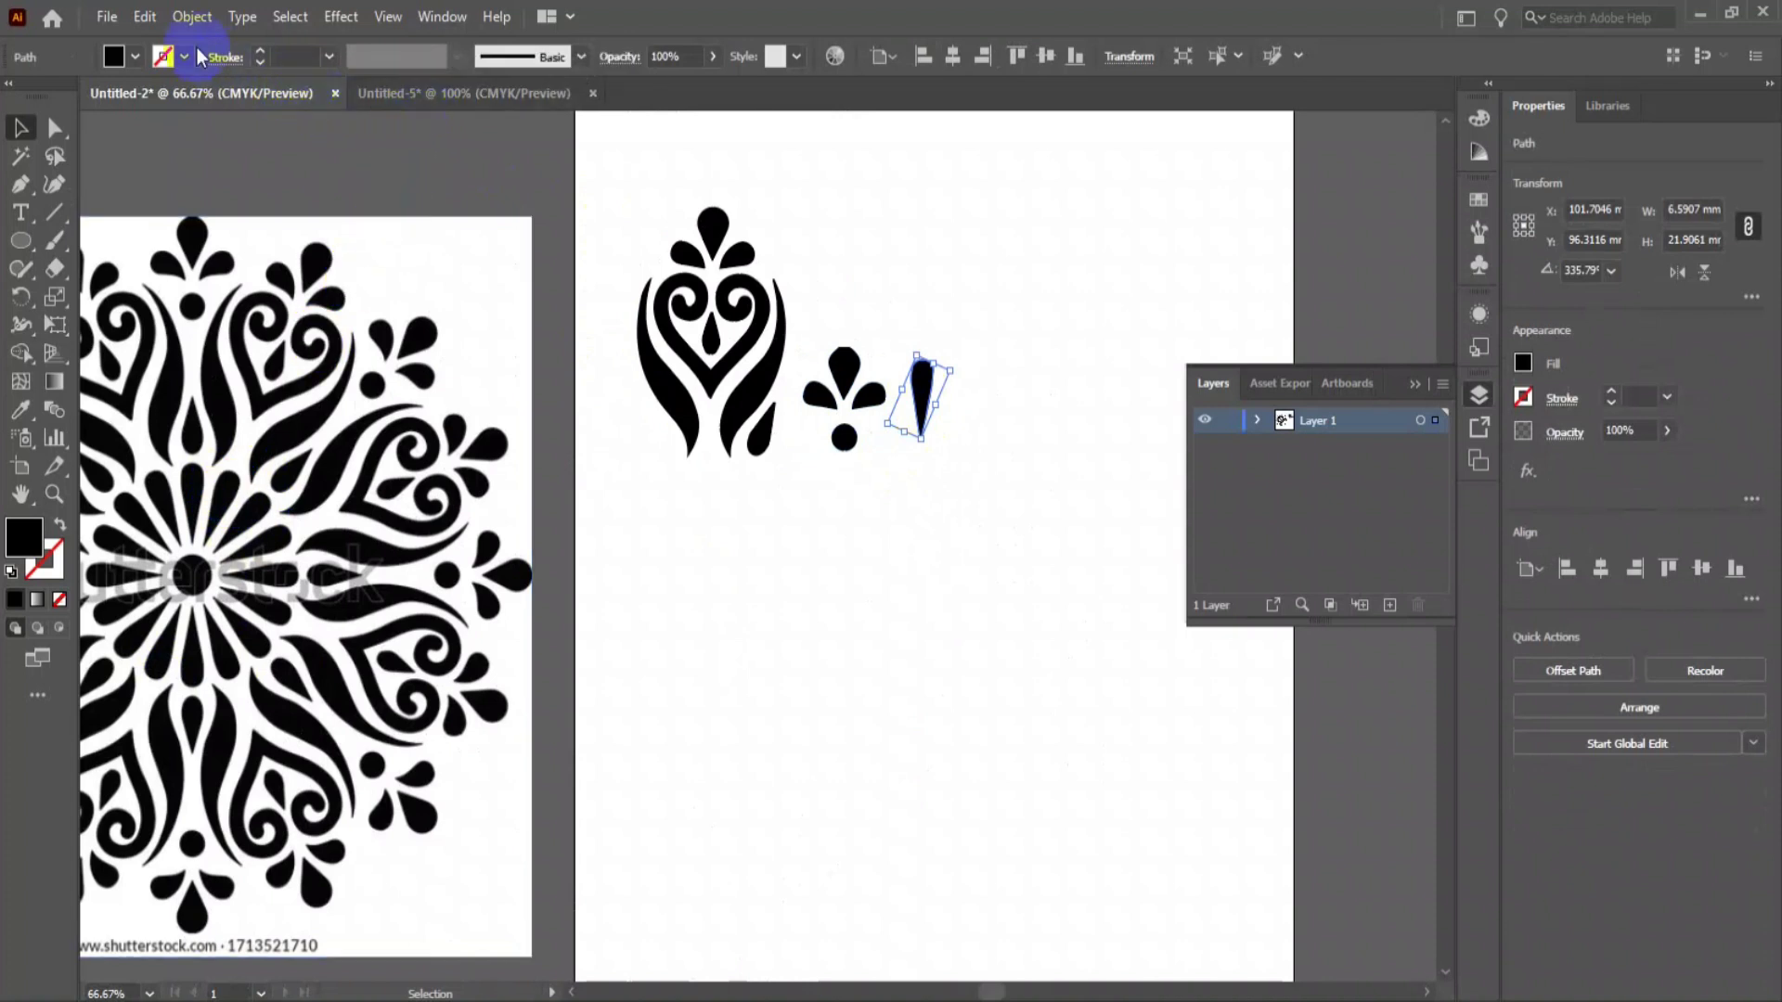
left_click(145, 16)
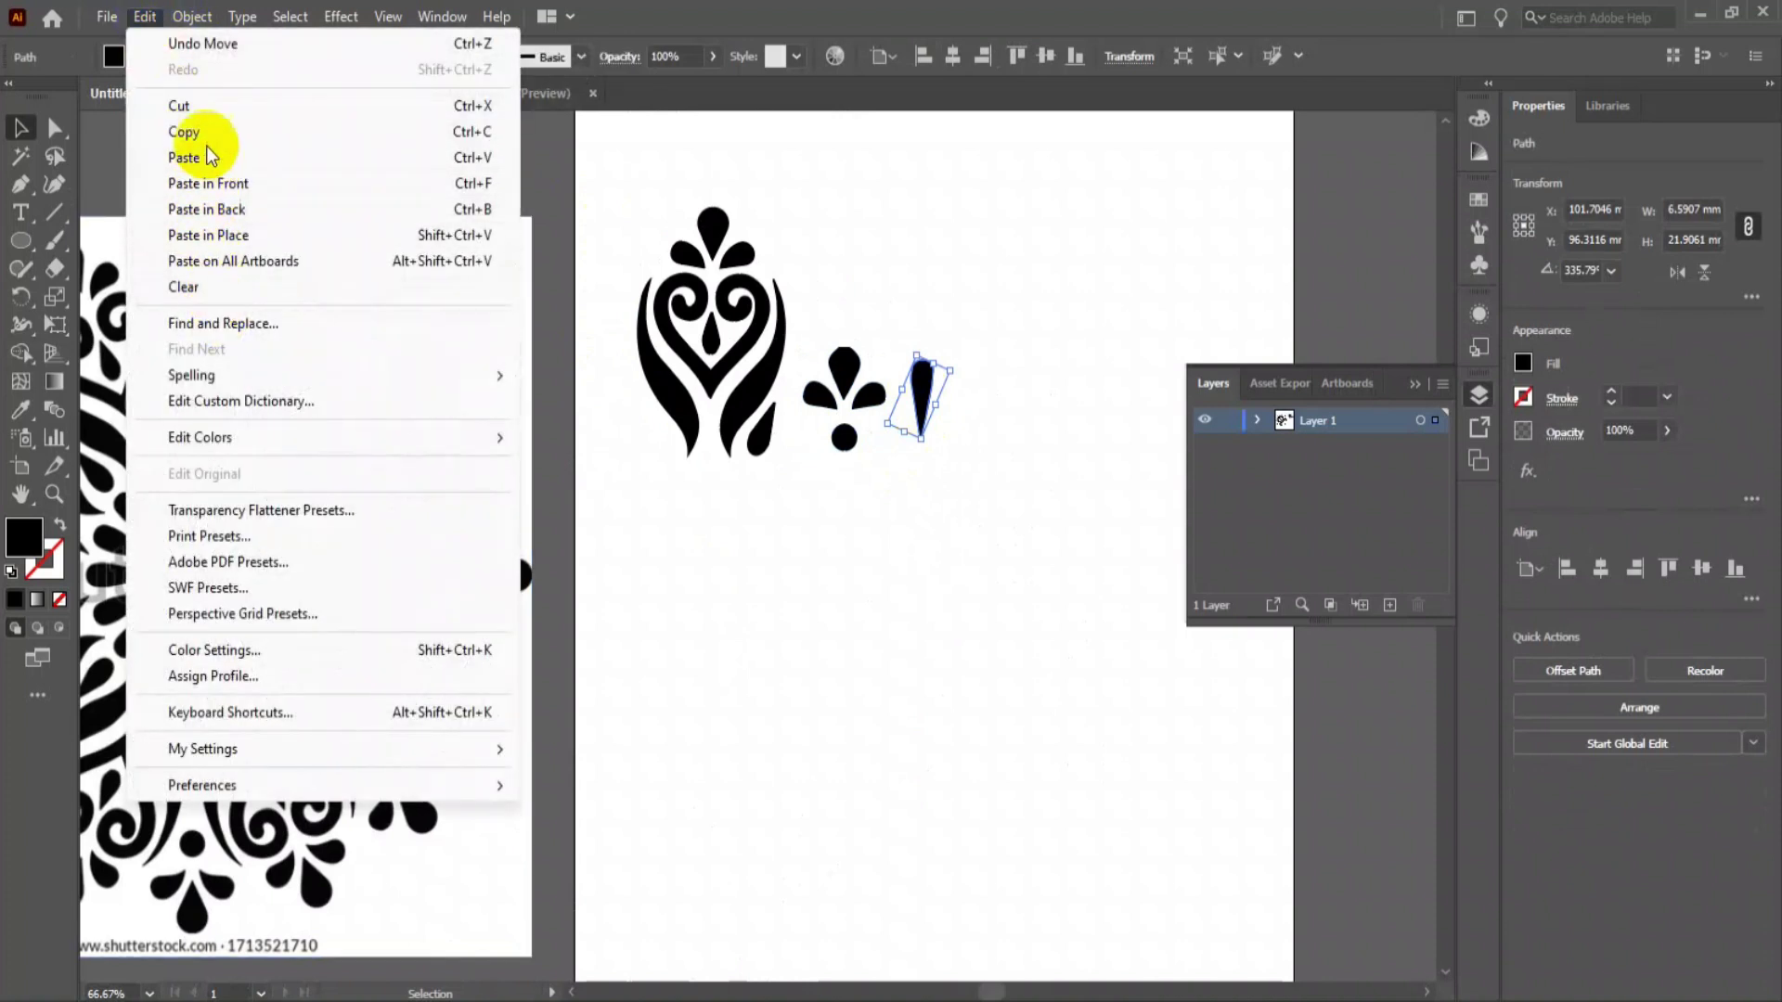
left_click(236, 134)
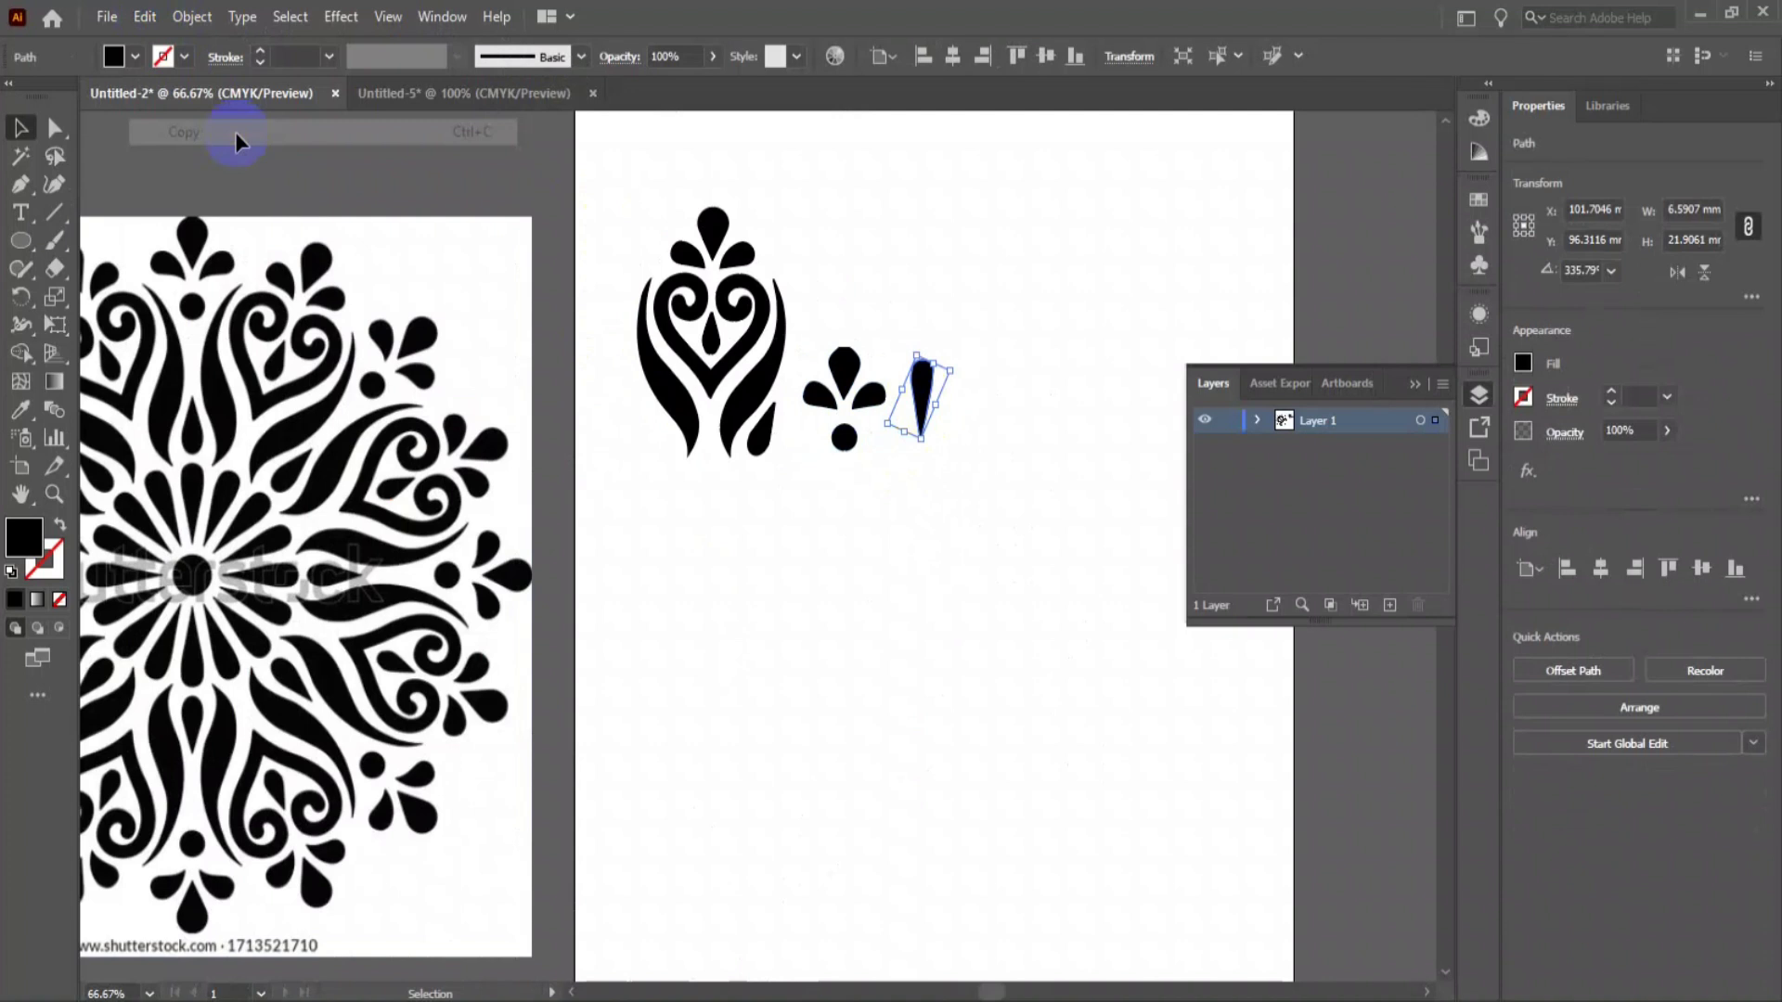
left_click(388, 89)
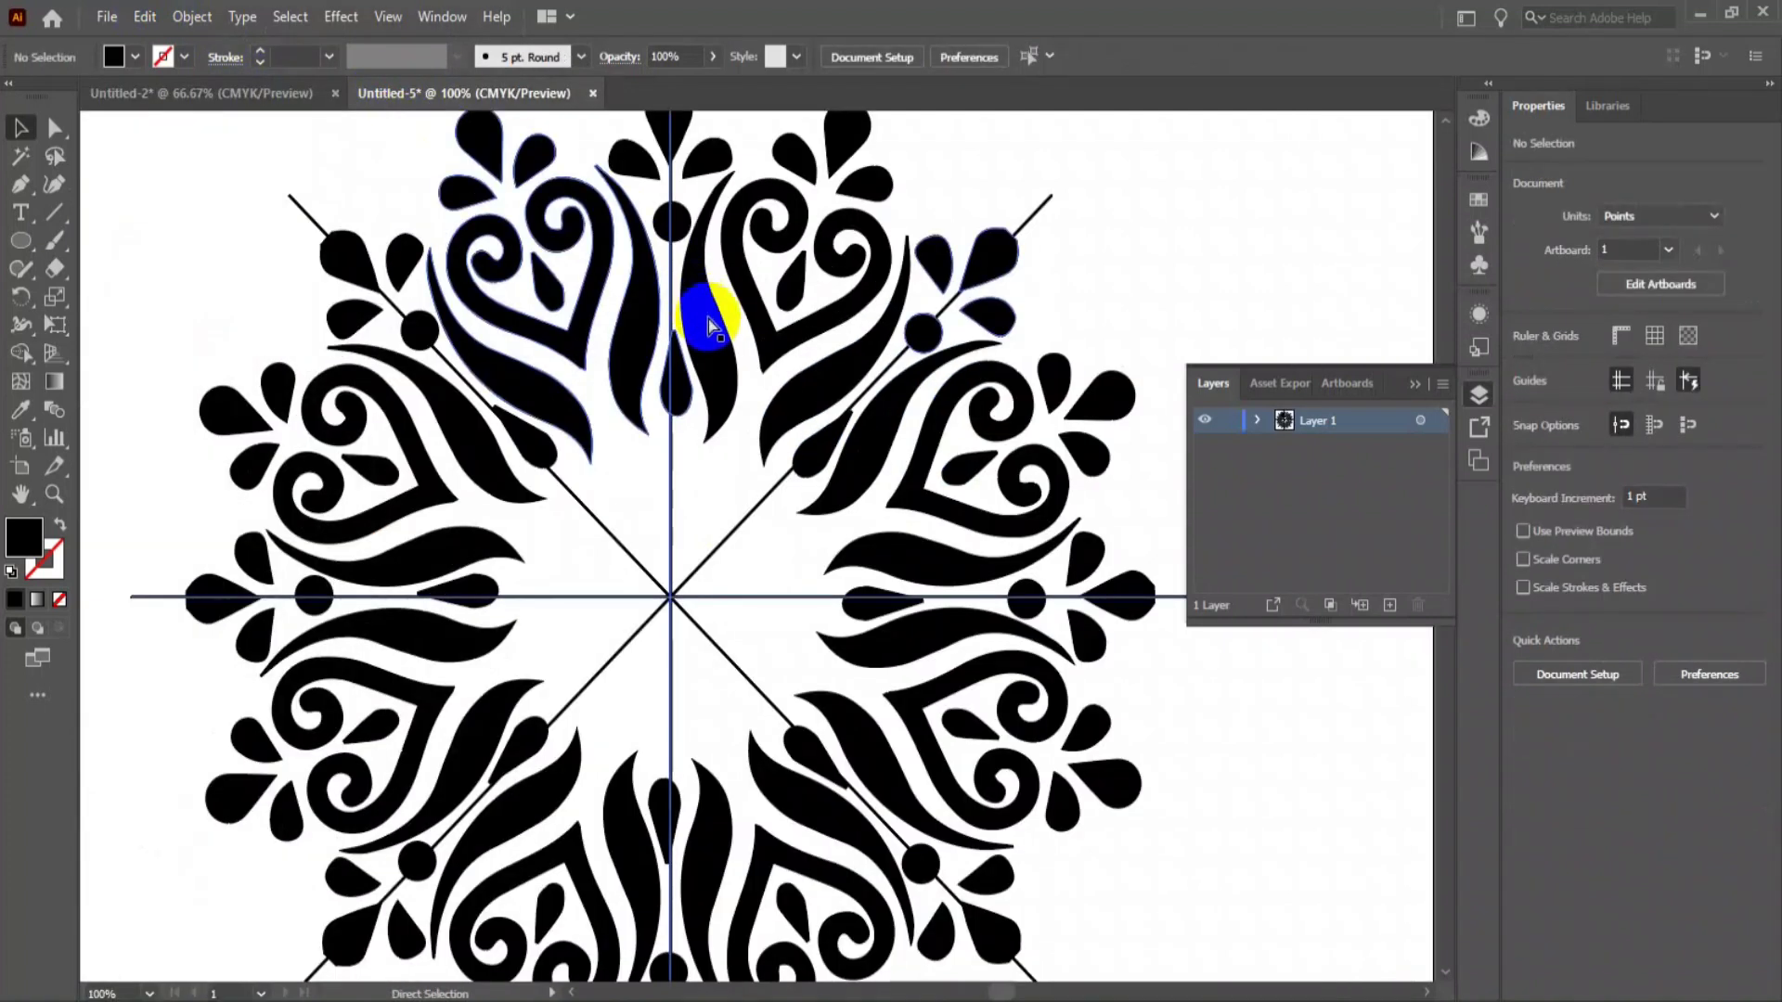
key("ctrl+v")
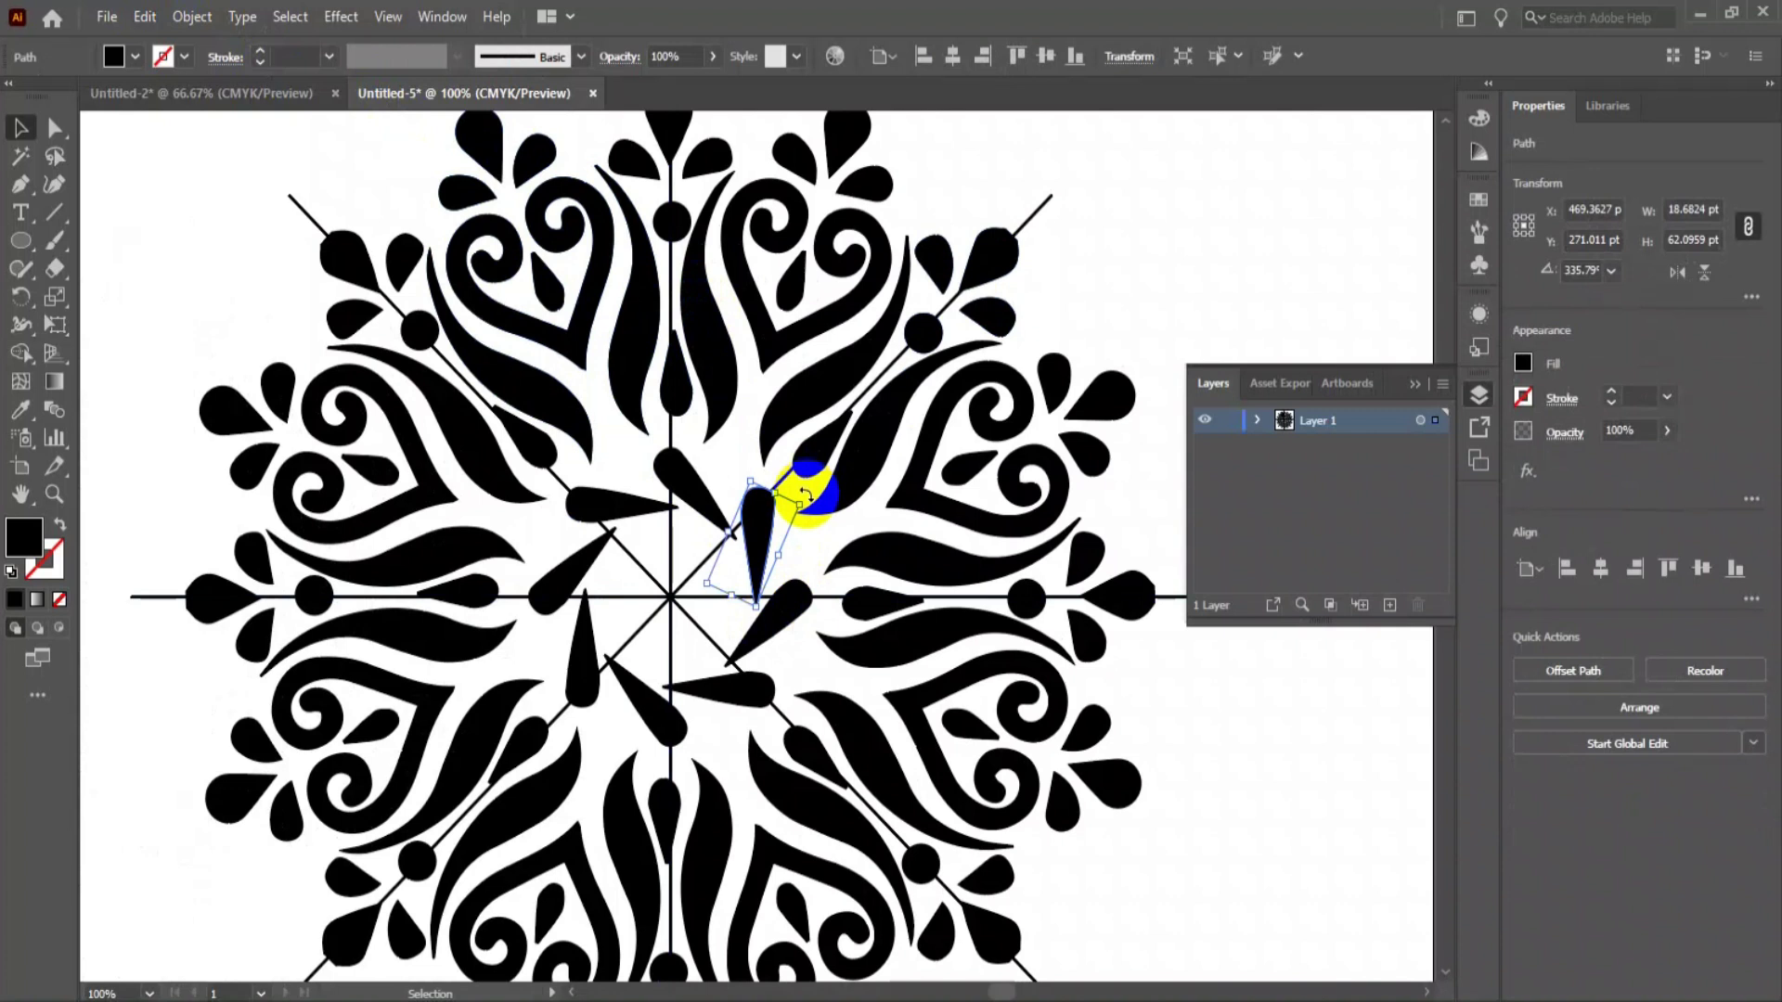
- Rotate the teardrop to about 292.58° so it aligns with a spoke, checking zoomed in
left_click_drag(805, 492, 695, 583)
key("ctrl+plus")
key("ctrl+plus")
key("ctrl+plus")
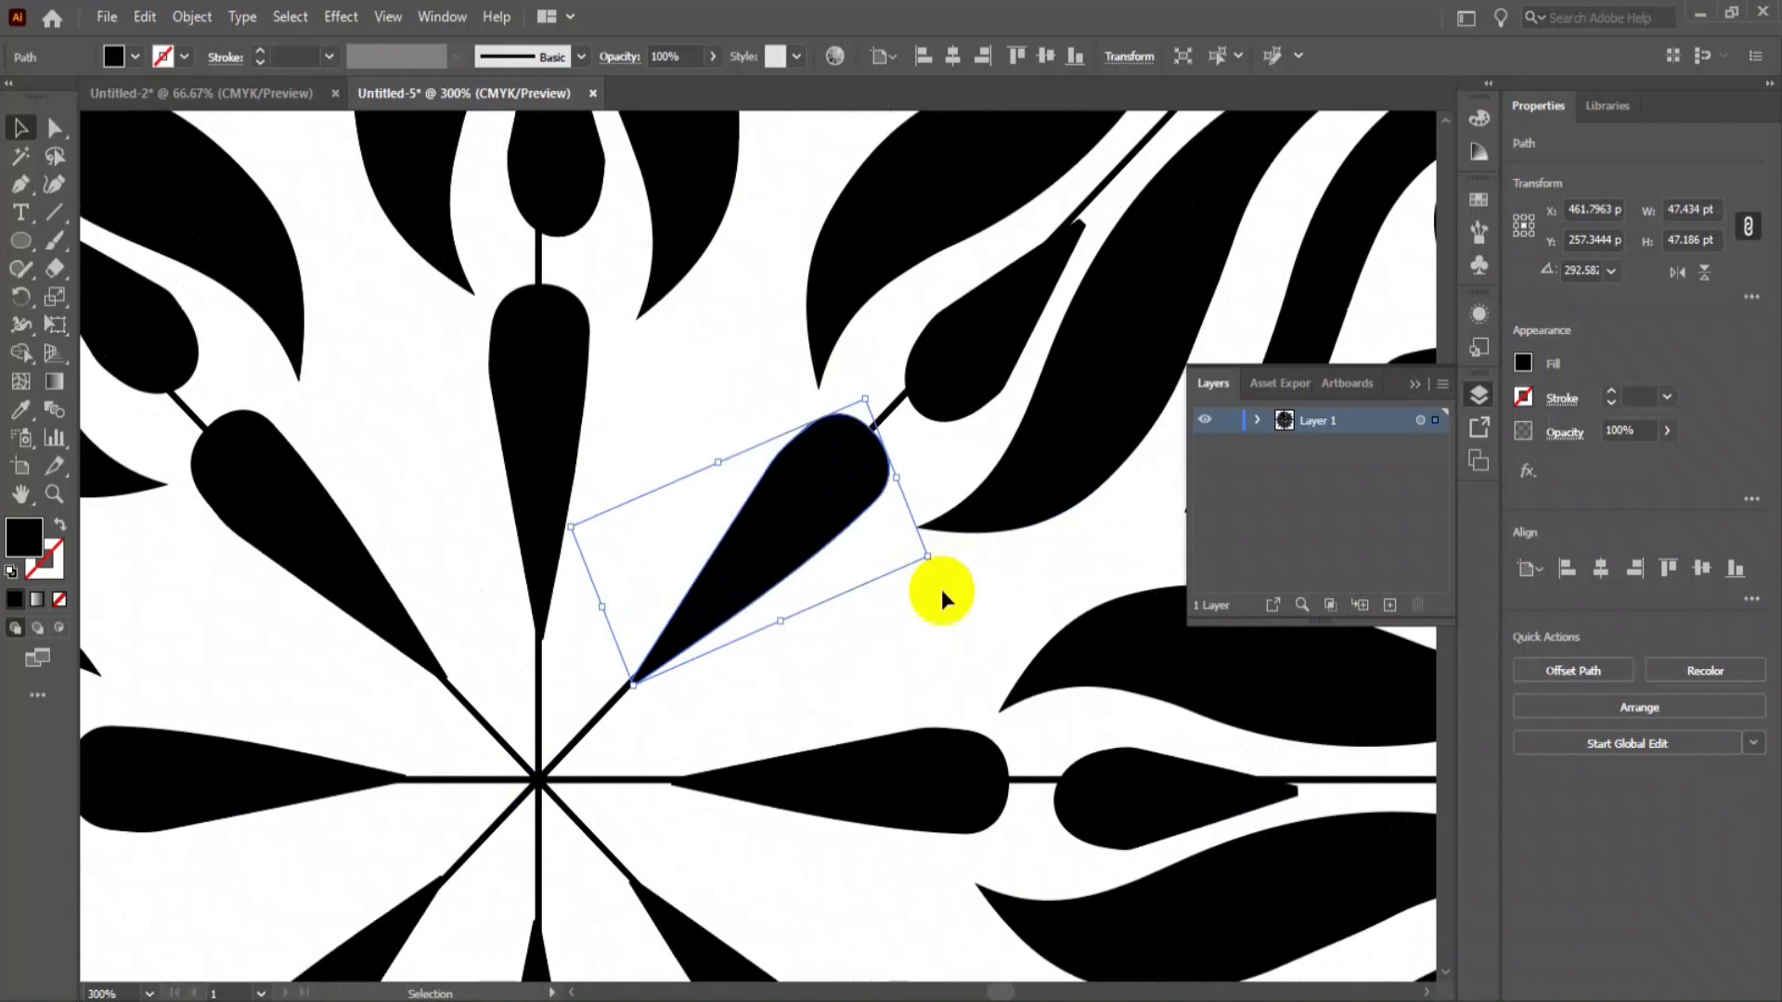
left_click(941, 588)
key("ctrl+minus")
key("ctrl+minus")
key("ctrl+minus")
key("a")
key("ctrl+z")
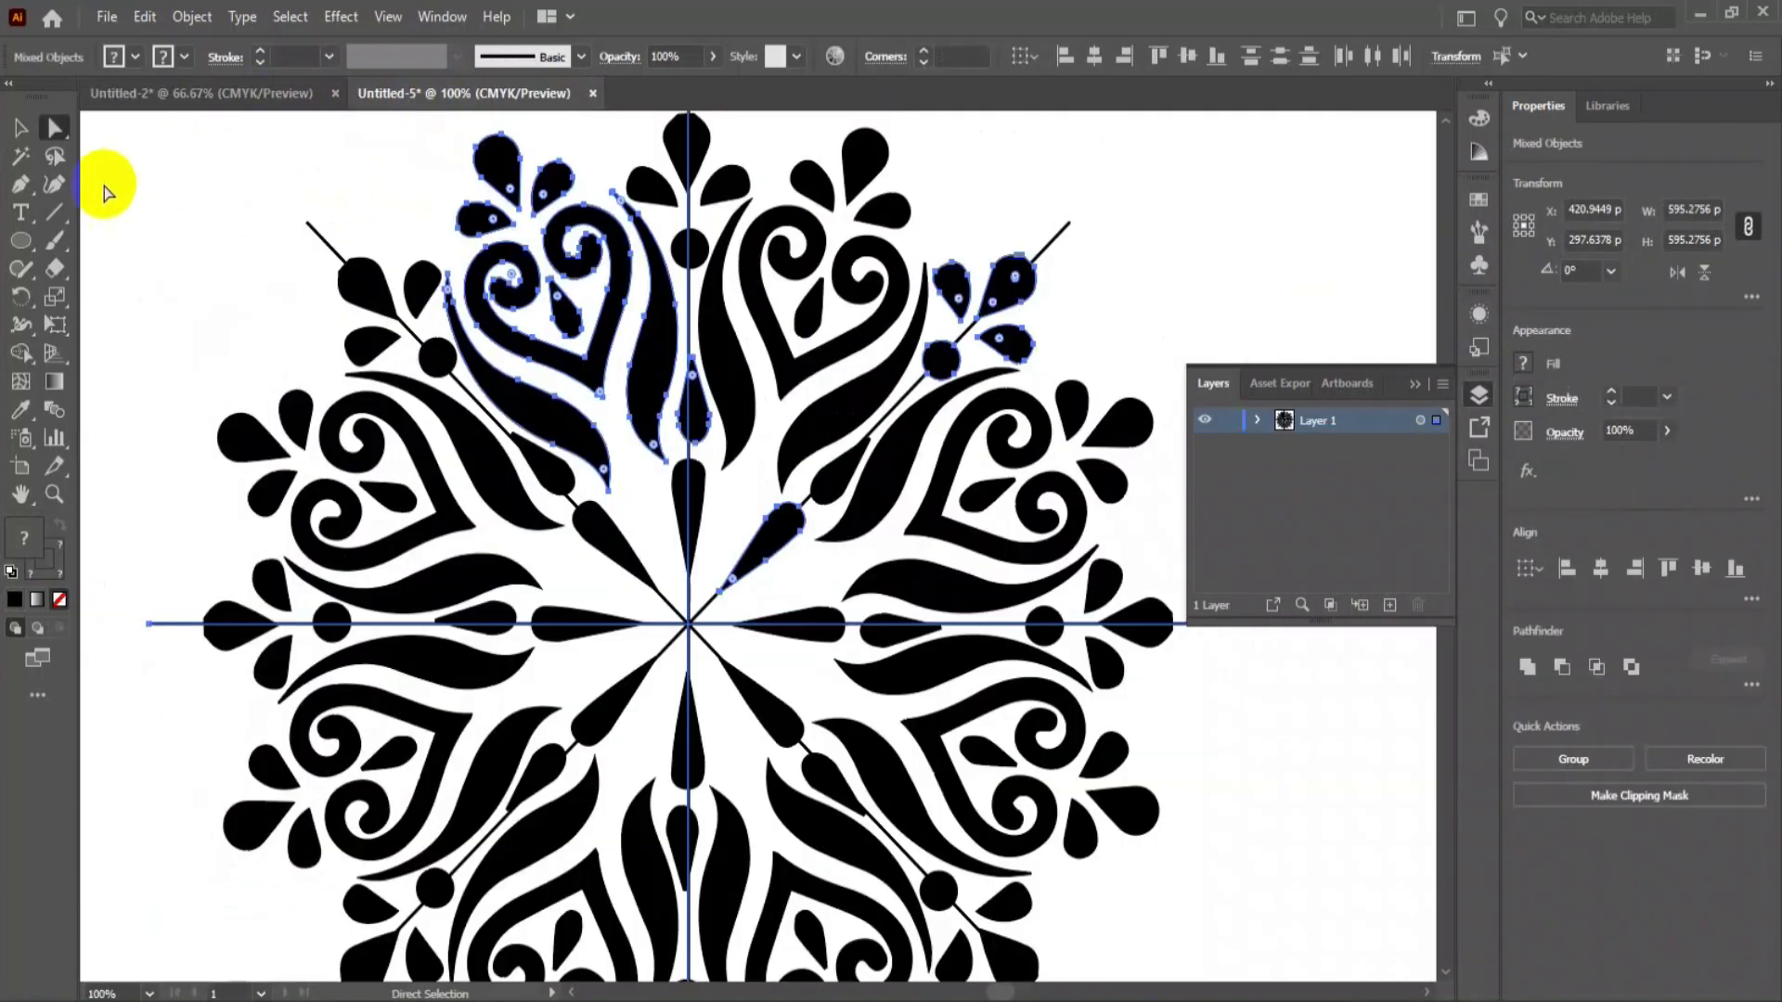
- Draw a small circle near the mandala centre with the Ellipse tool
left_click_drag(31, 237, 96, 289)
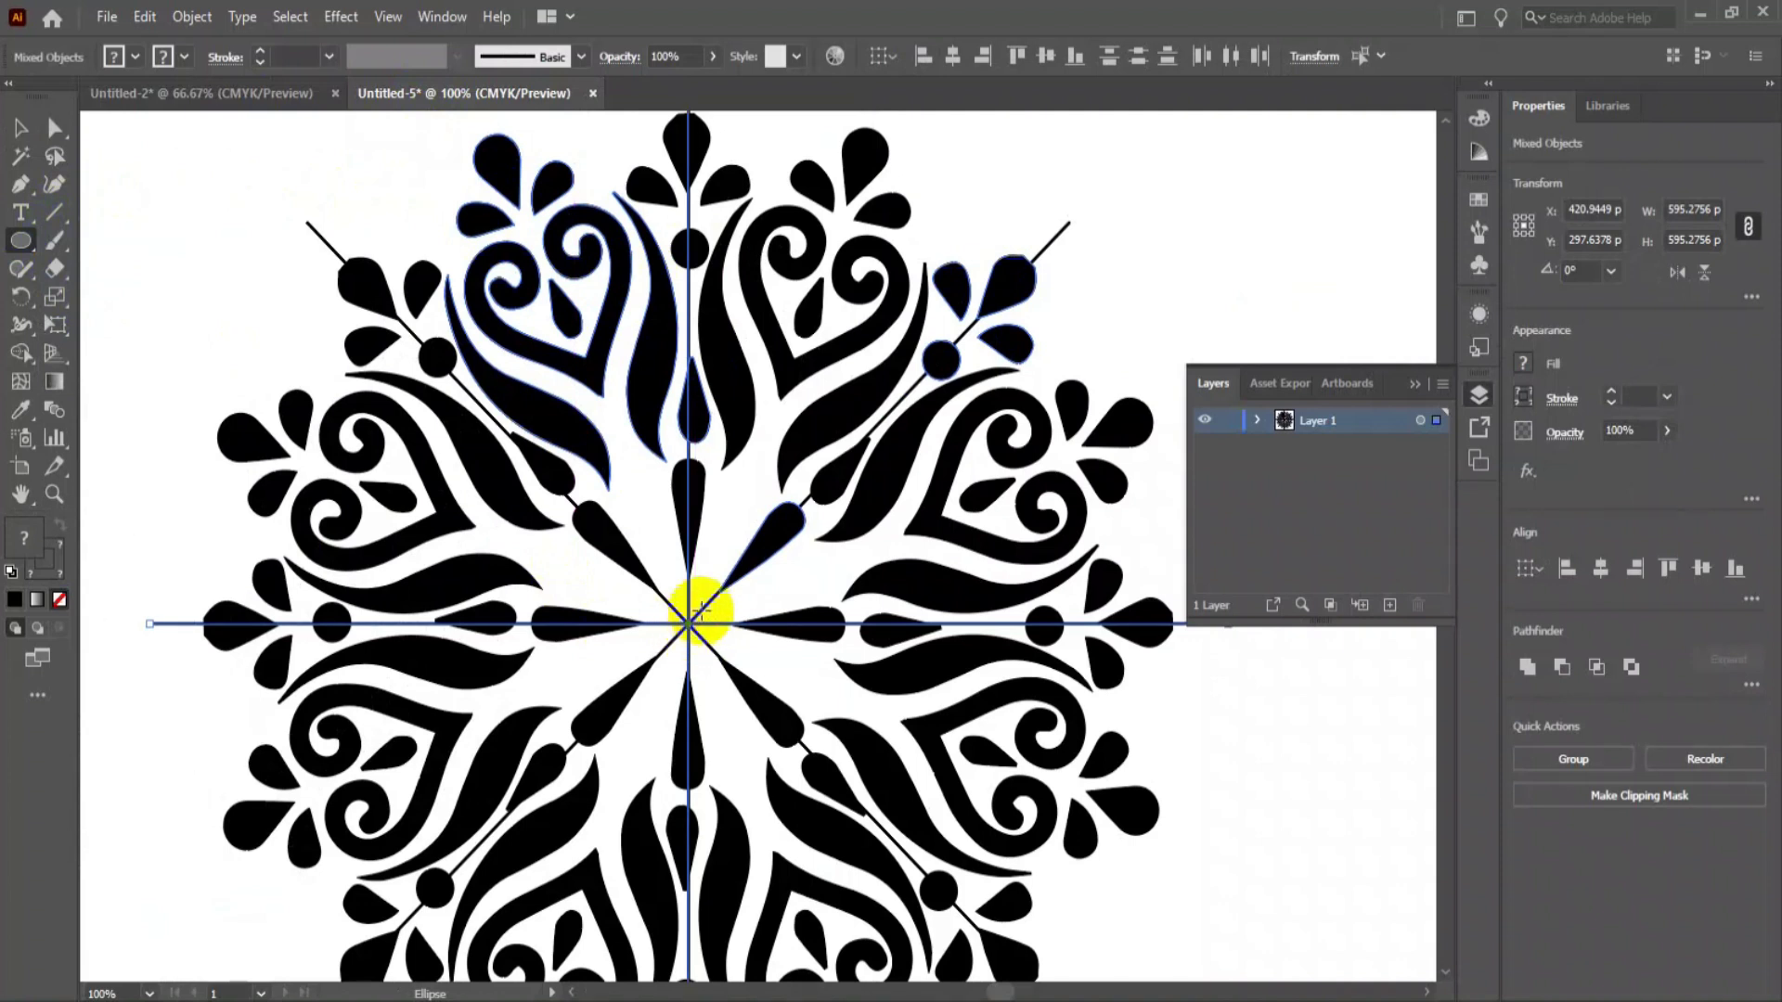
left_click_drag(691, 611, 714, 638)
key("z")
left_click(715, 633)
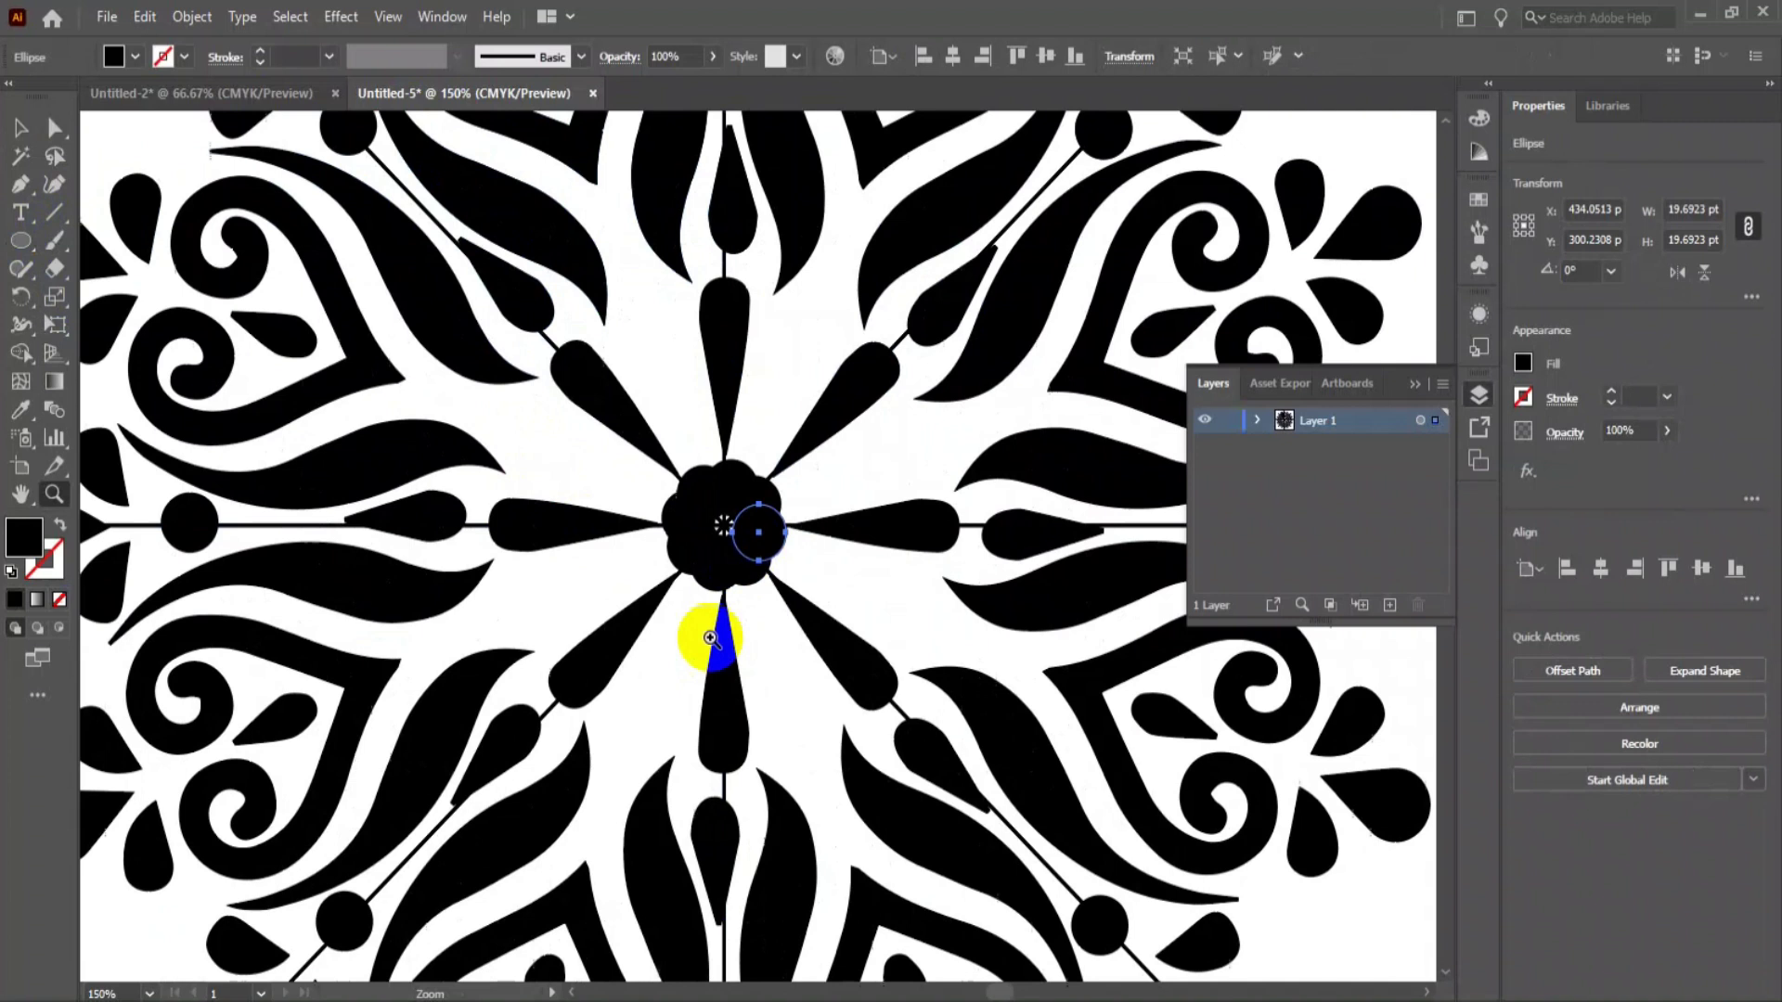
left_click(715, 634)
left_click(715, 634)
- Move the circle exactly onto the mandala centre
key("a")
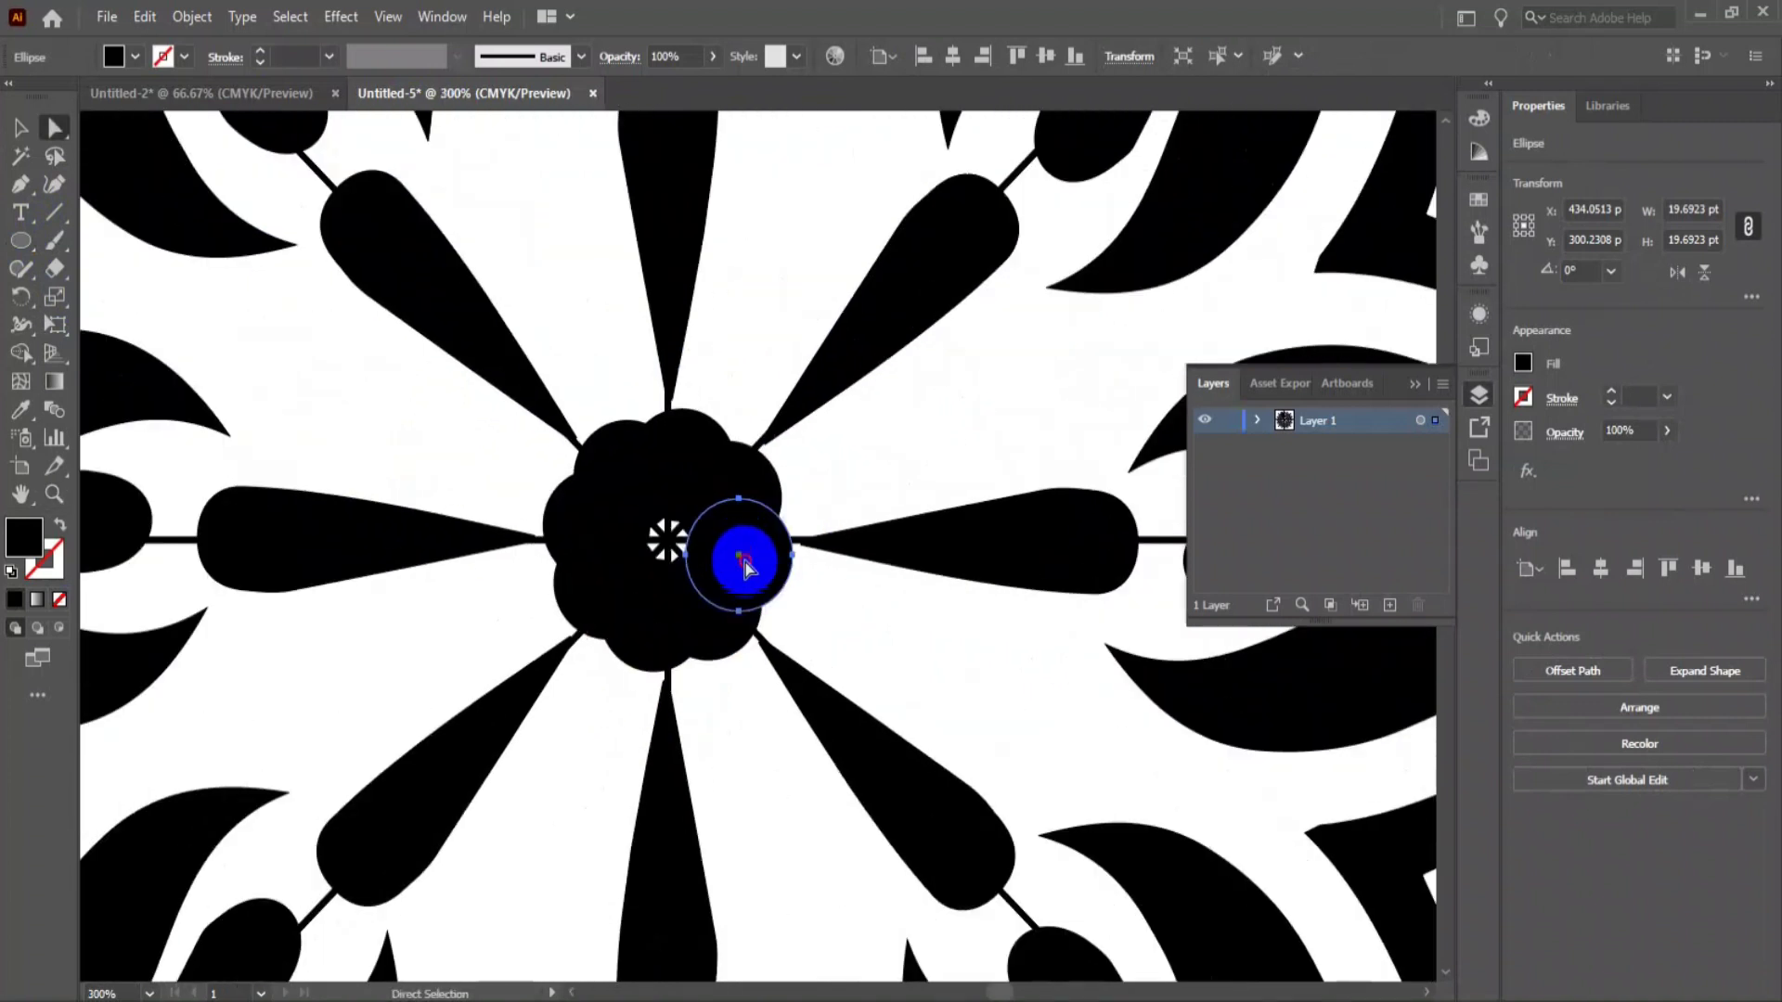
left_click_drag(739, 550, 668, 544)
left_click(779, 588)
key("ctrl+0")
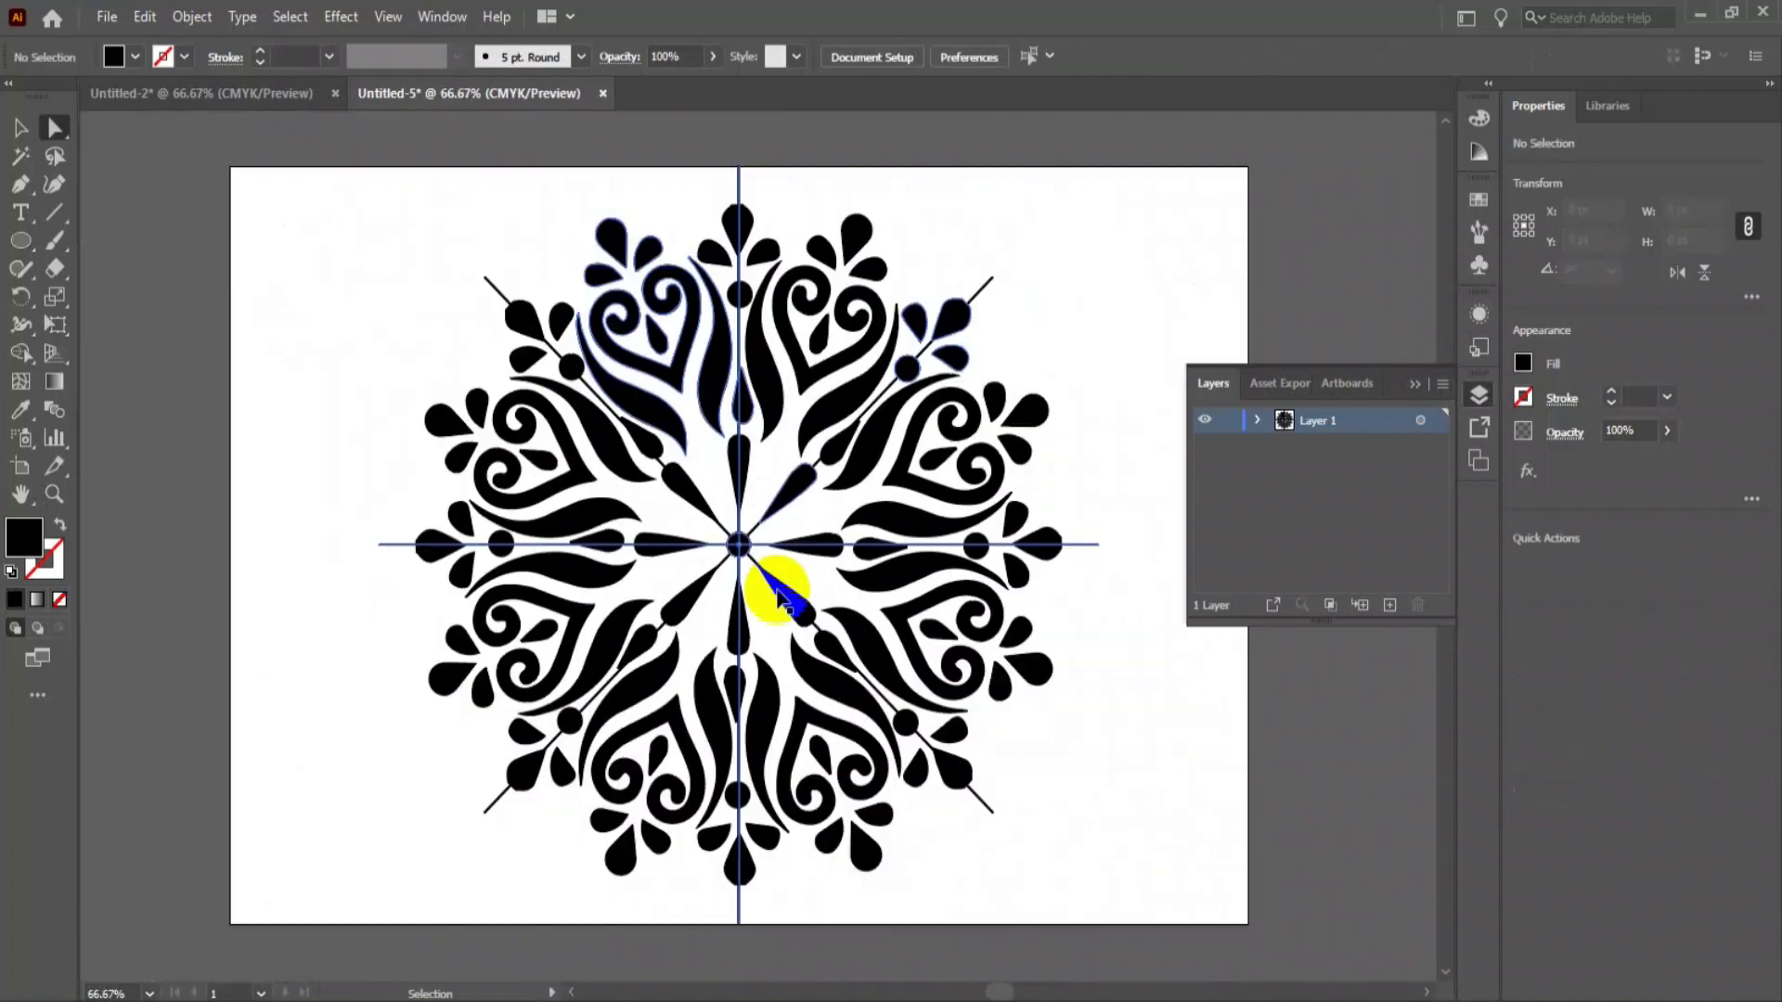
key("ctrl+plus")
key("ctrl+plus")
key("ctrl+plus")
key("ctrl+plus")
scroll(677, 358, "up", 3)
- Inspect the top and upper-right diagonal teardrops, then clear the selection
left_click(697, 306)
scroll(696, 306, "up", 3)
left_click(871, 541, "shift")
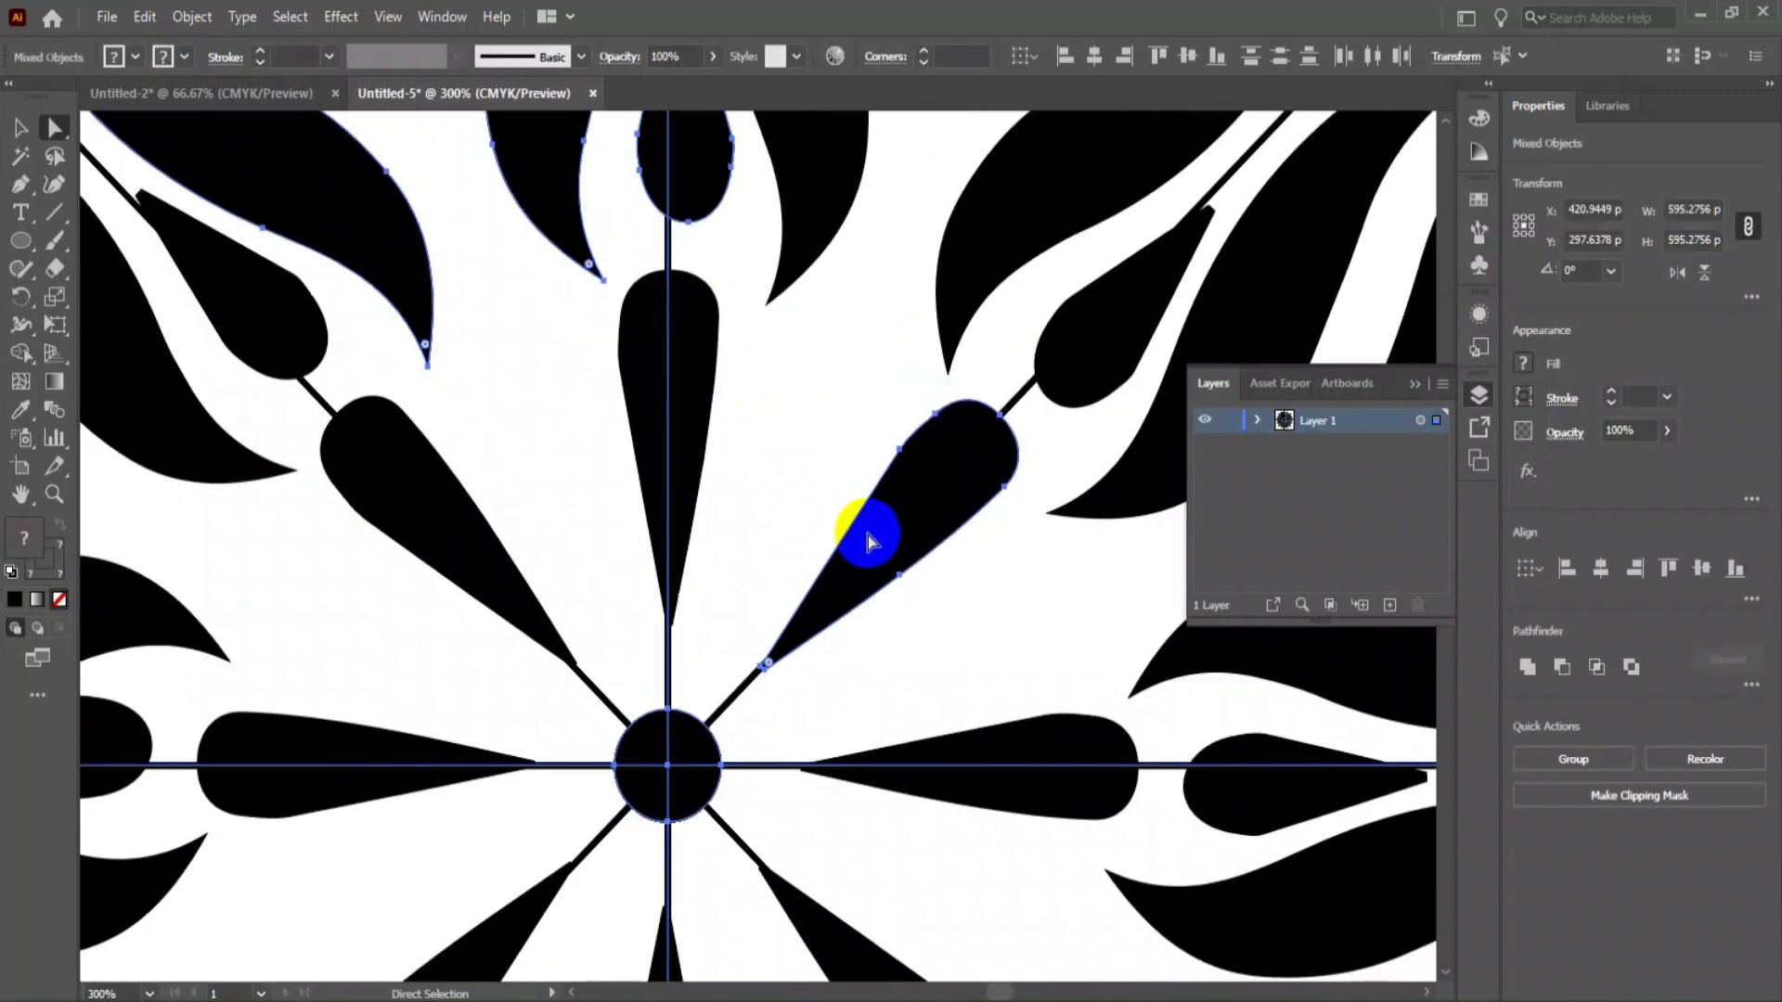
key("v")
left_click(906, 616)
left_click(882, 516)
left_click(820, 709)
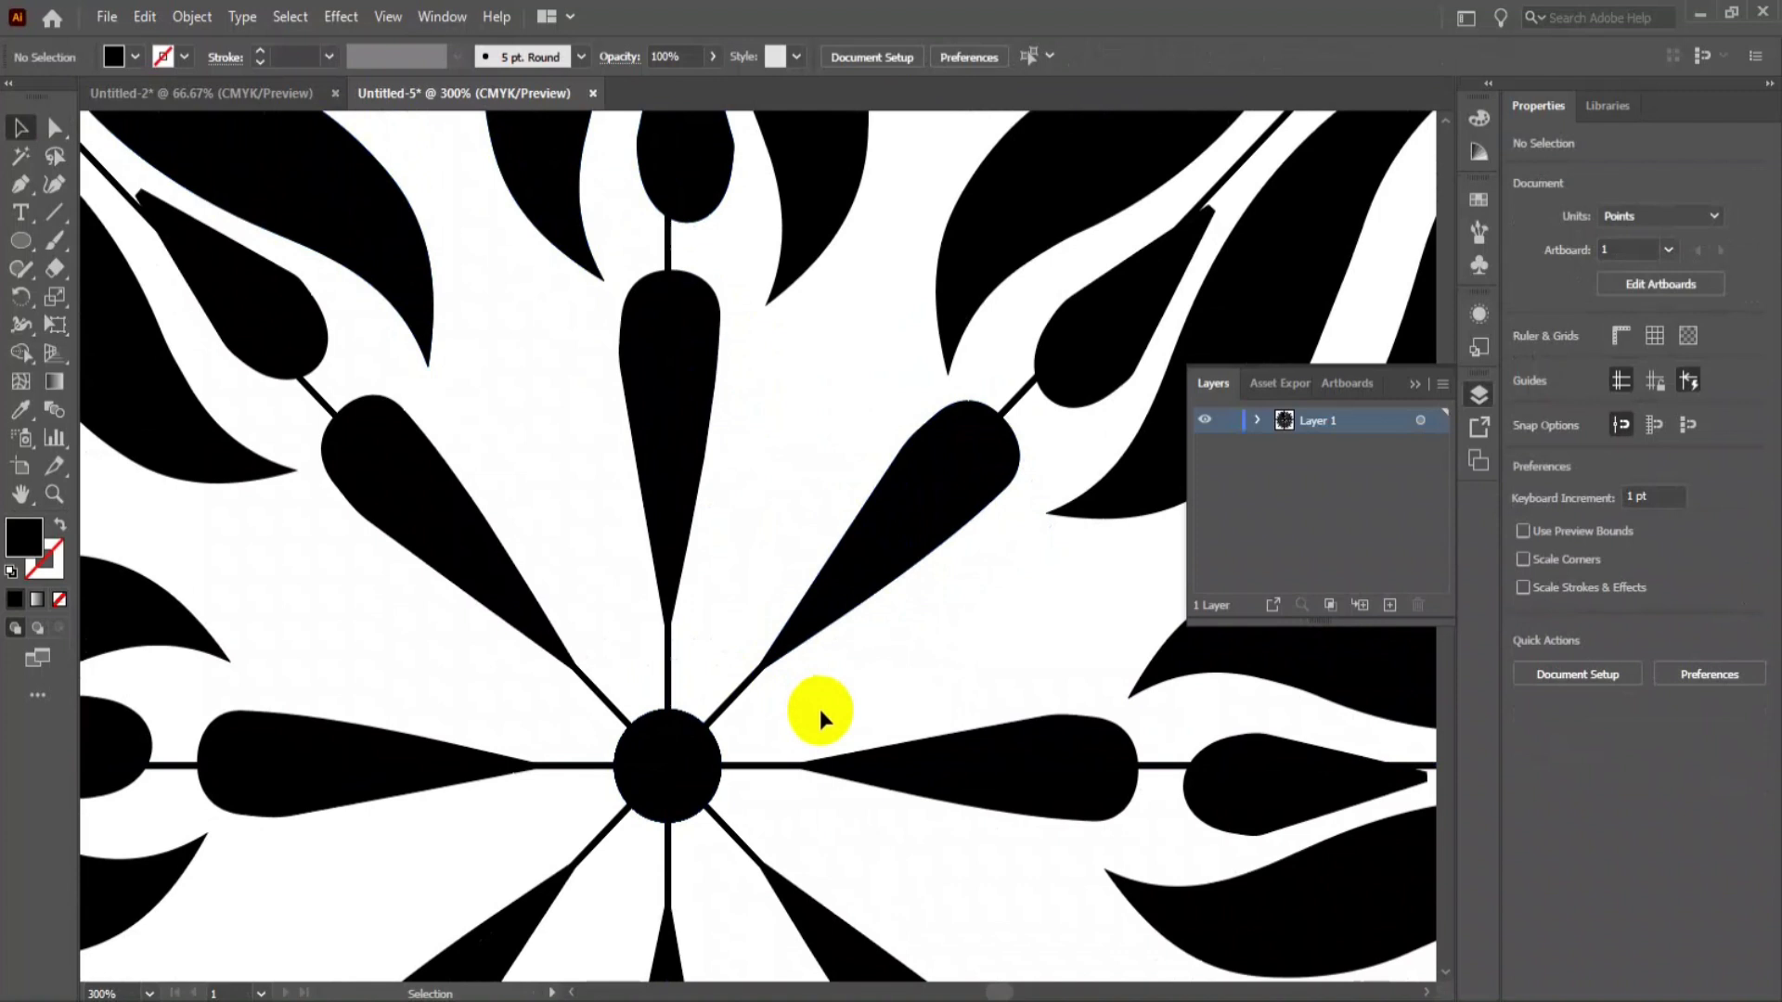
- Alt-drag a copy of the centre circle between teardrops and shrink it to about 10.41 pt
left_click(659, 789)
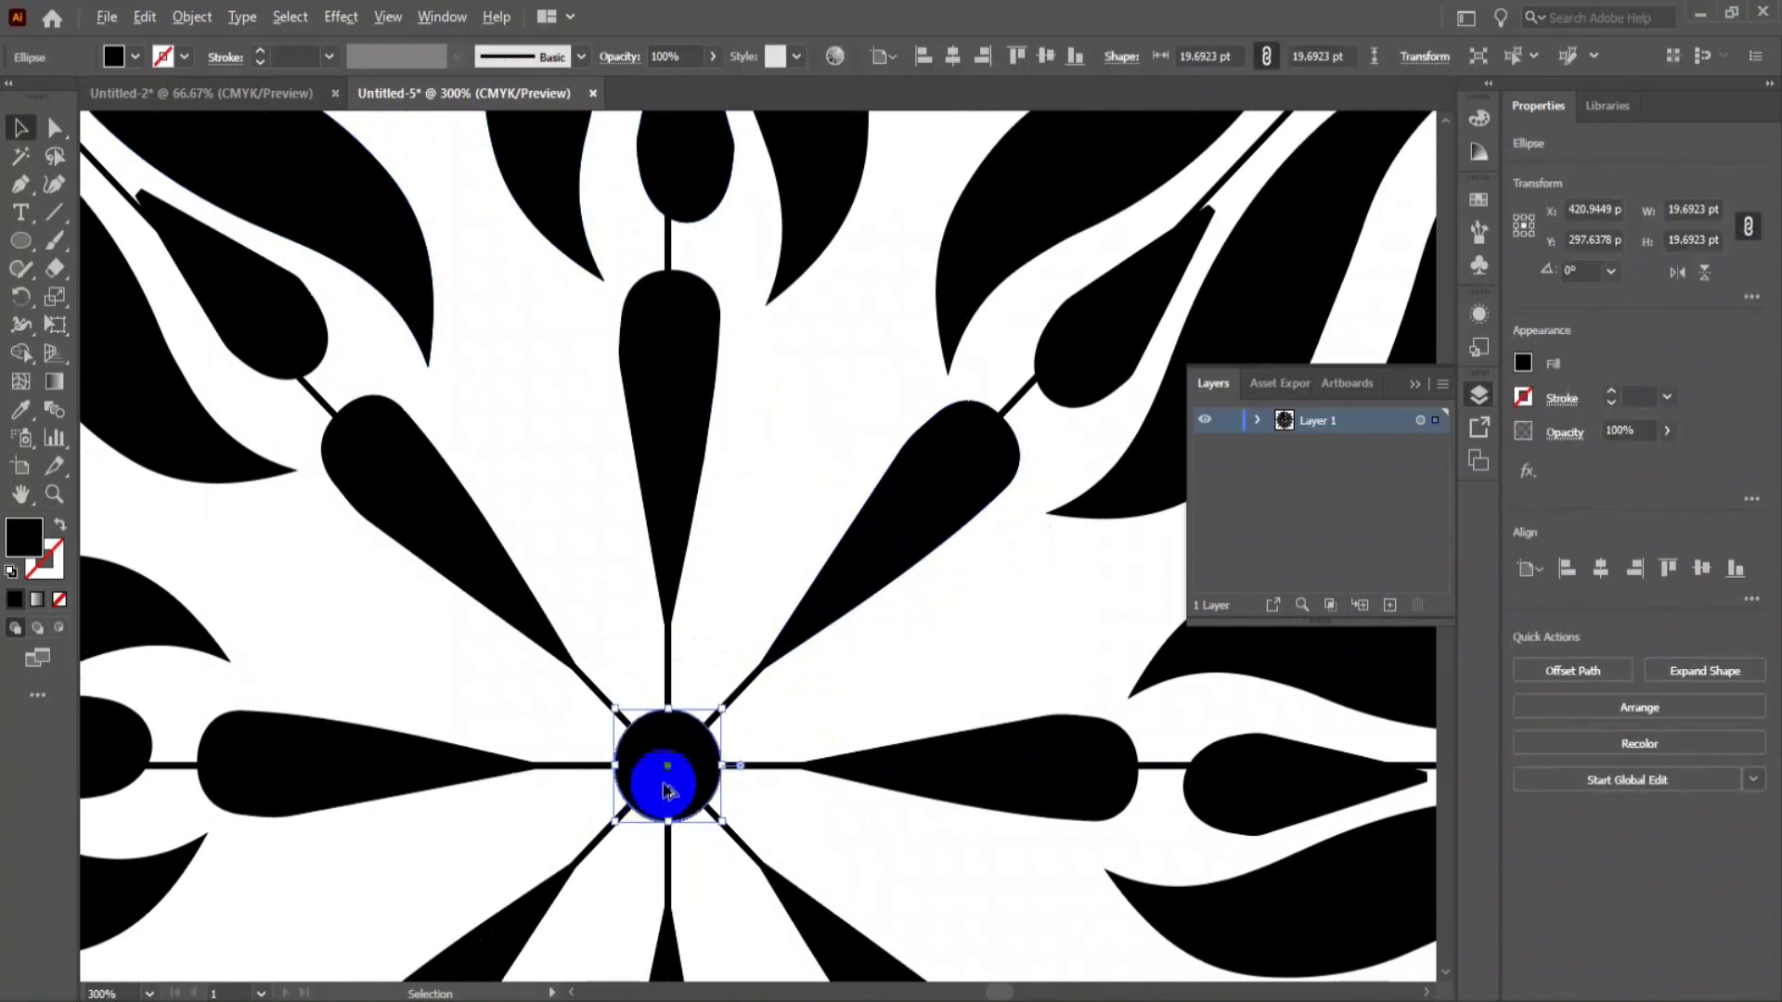
left_click_drag(680, 795, 769, 571)
left_click_drag(813, 488, 806, 509)
left_click(759, 561)
left_click(1734, 885)
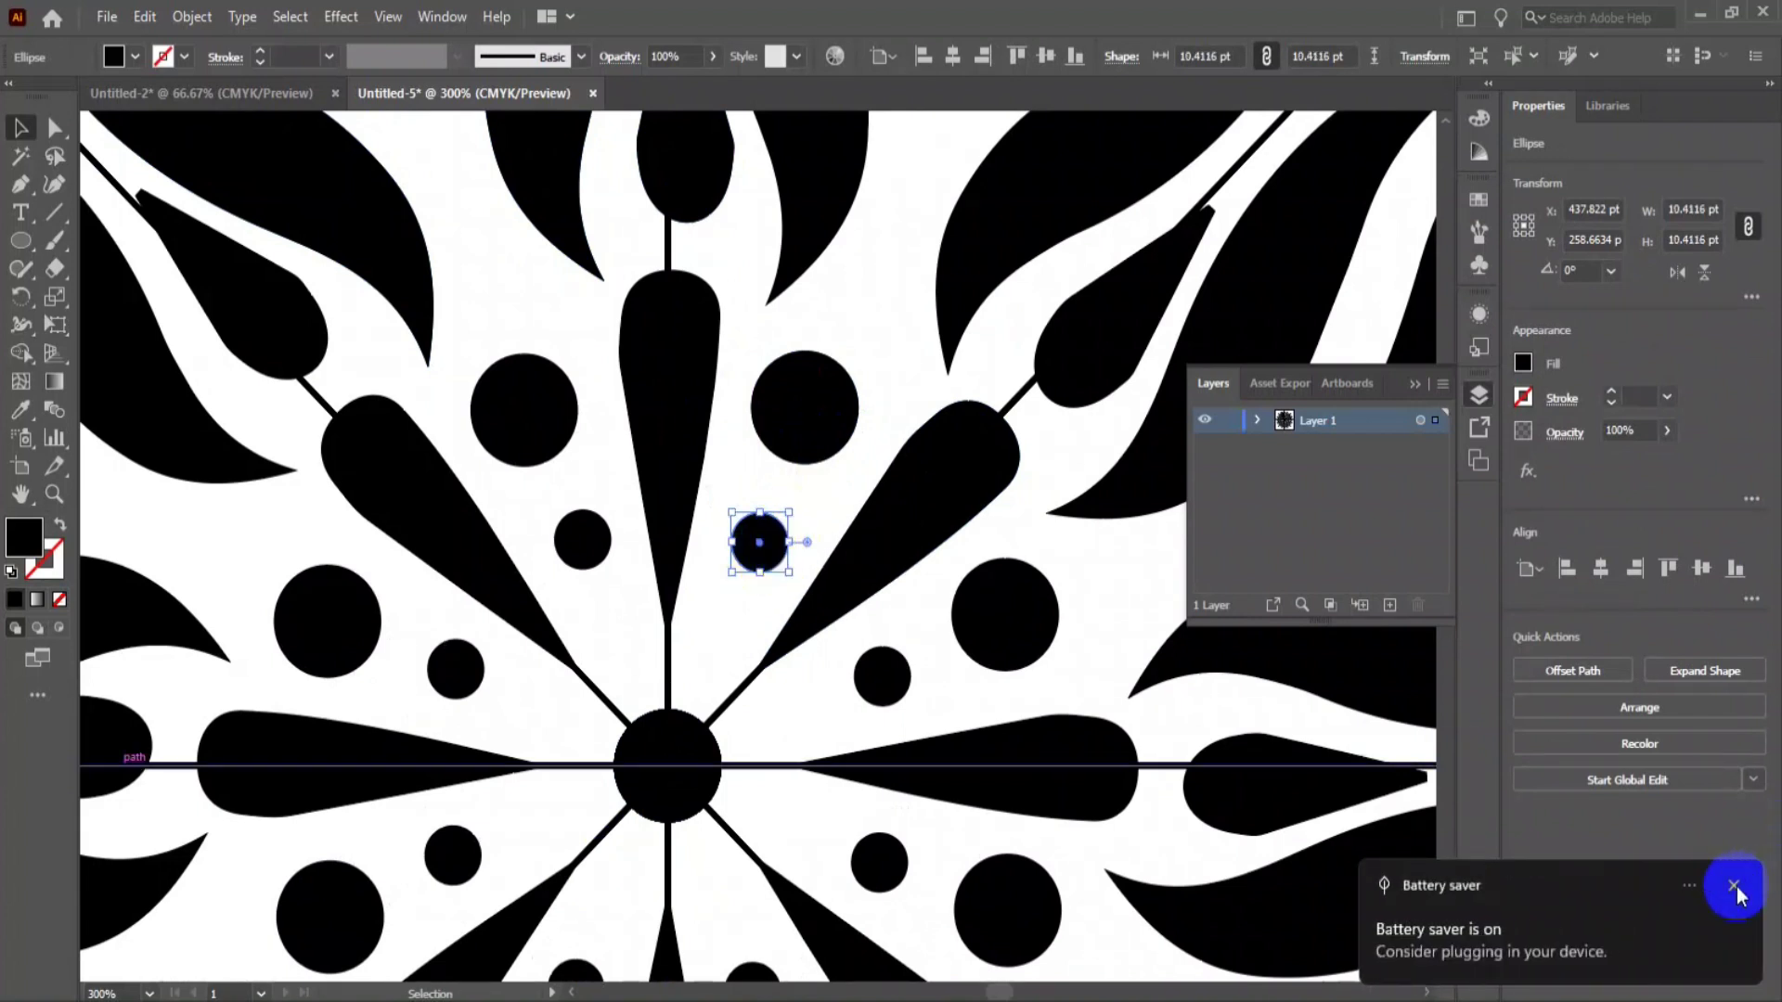
left_click(805, 573)
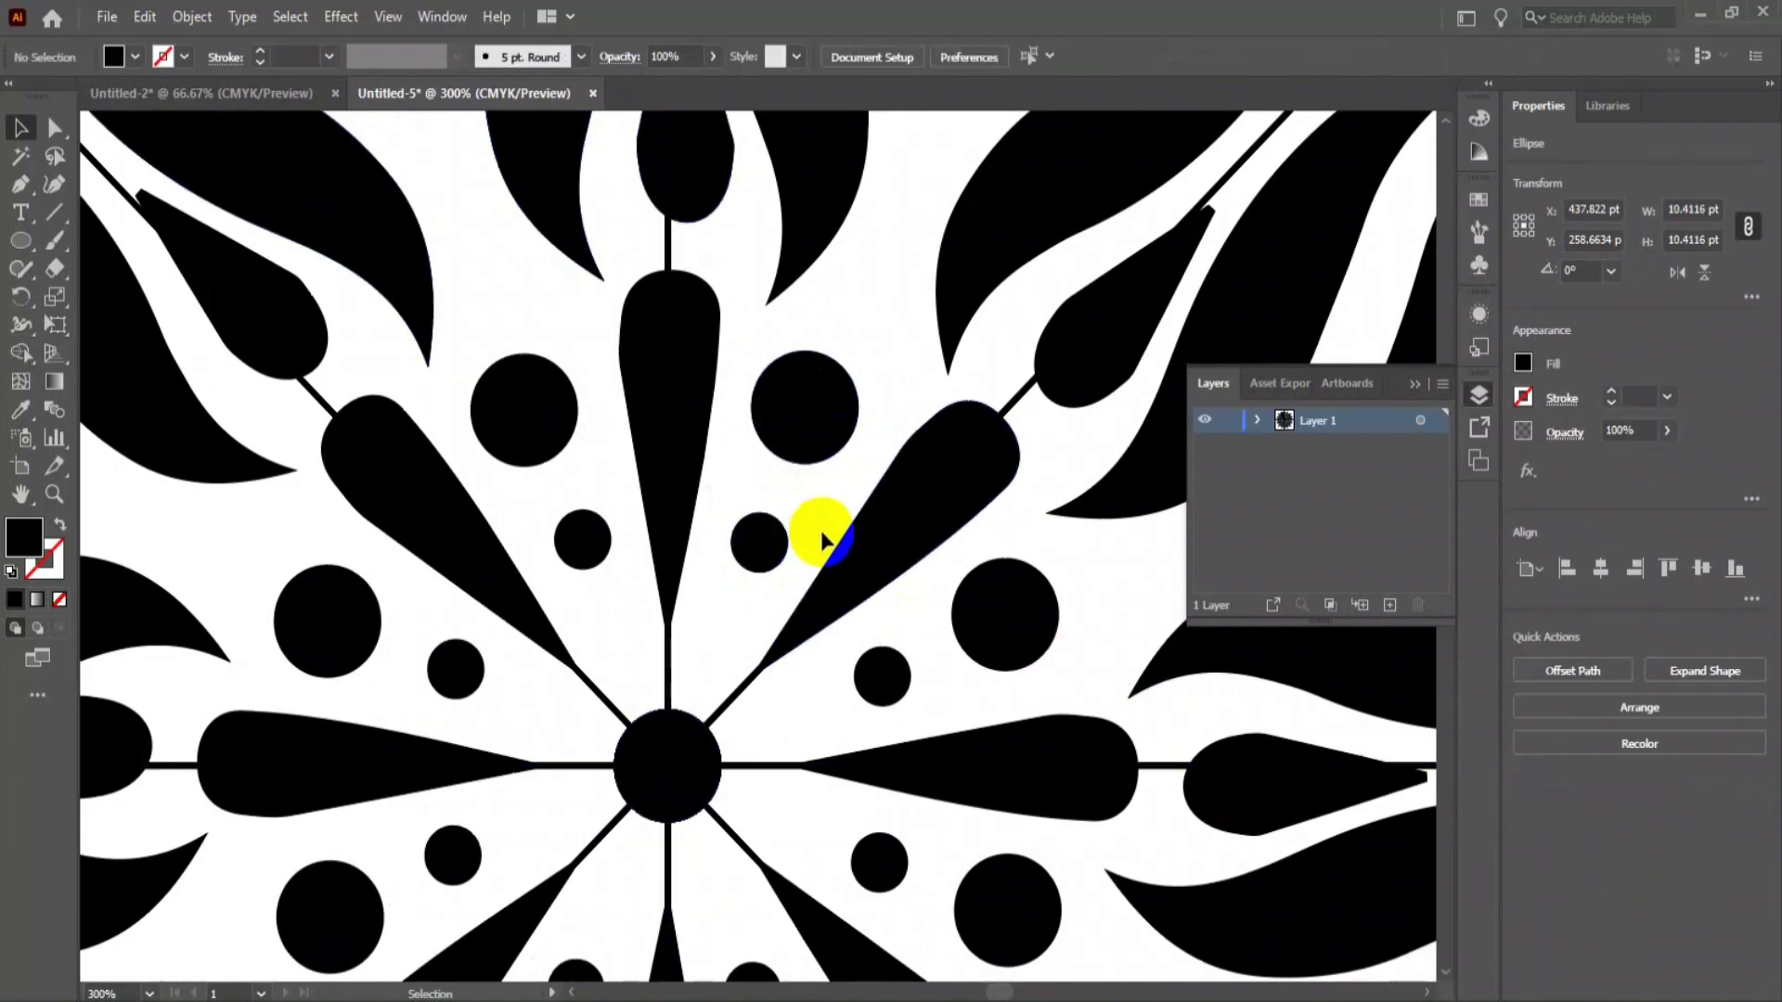
- Copy the small dot further out between the teardrops as an 8.35 pt dot, then deselect
mouse_move(776, 551)
left_mouse_down()
mouse_move(784, 530)
mouse_move(729, 599)
mouse_move(746, 626)
mouse_move(767, 581)
left_mouse_up()
key("alt+shift")
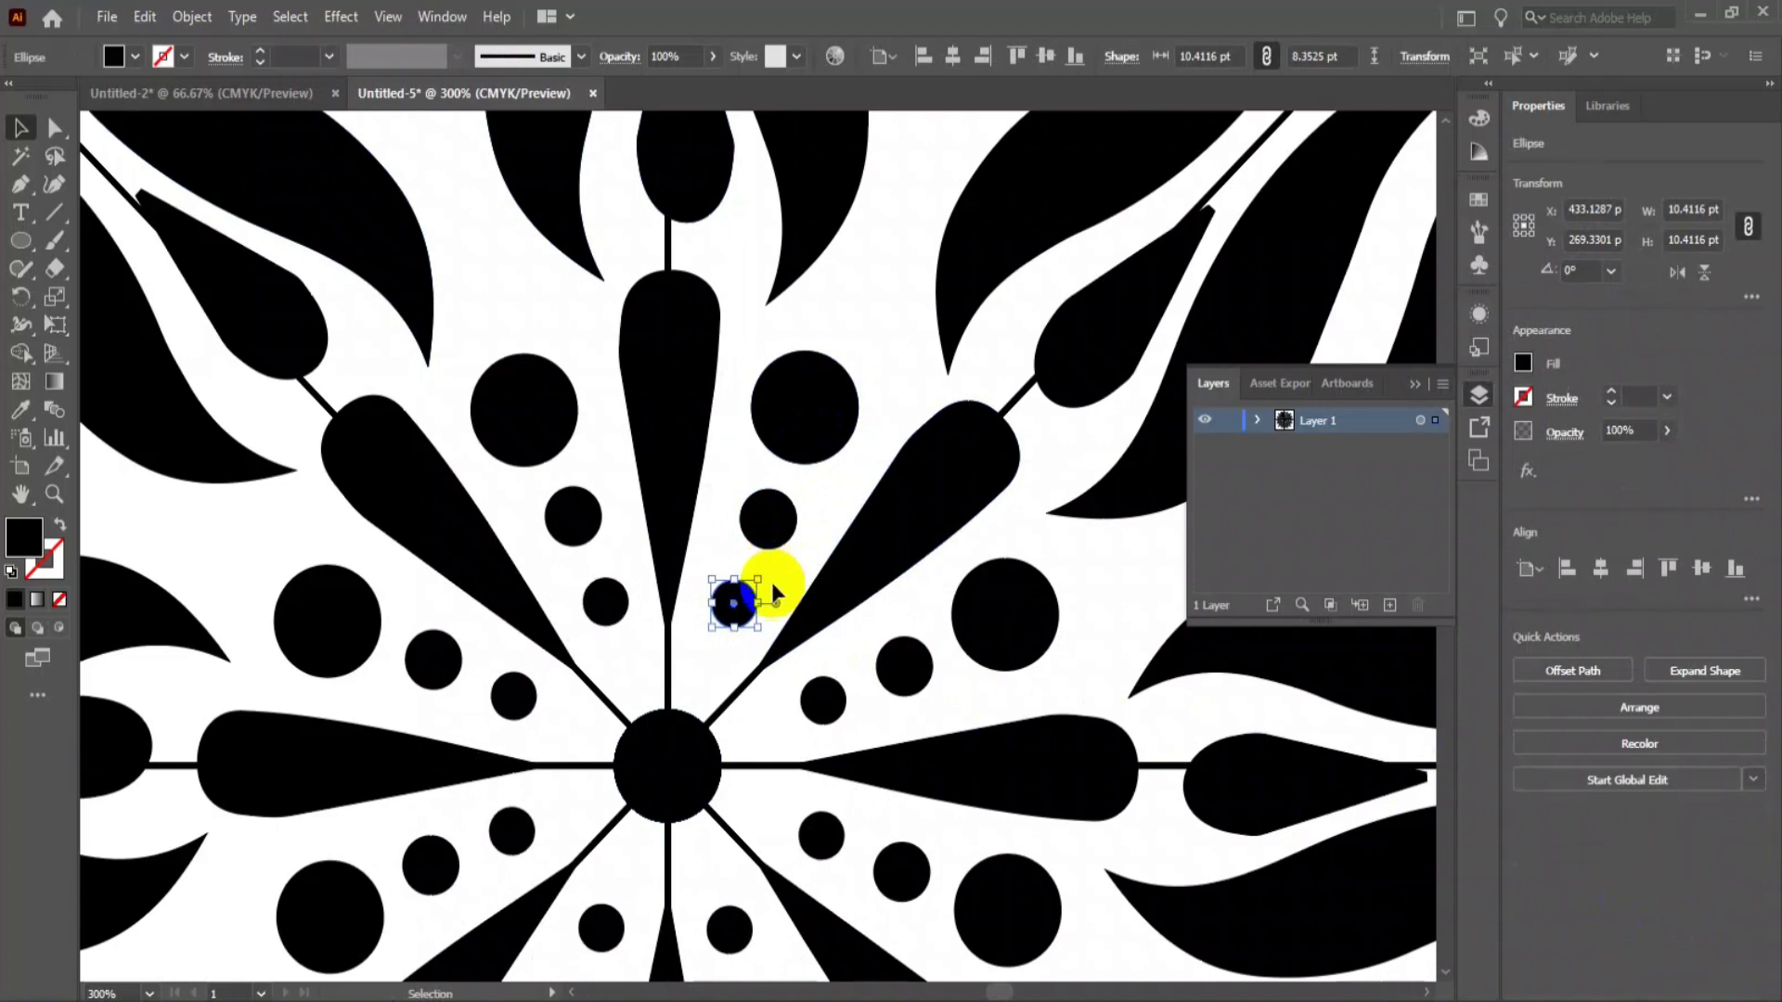
key("ctrl+shift+a")
scroll(793, 571, "down", 4)
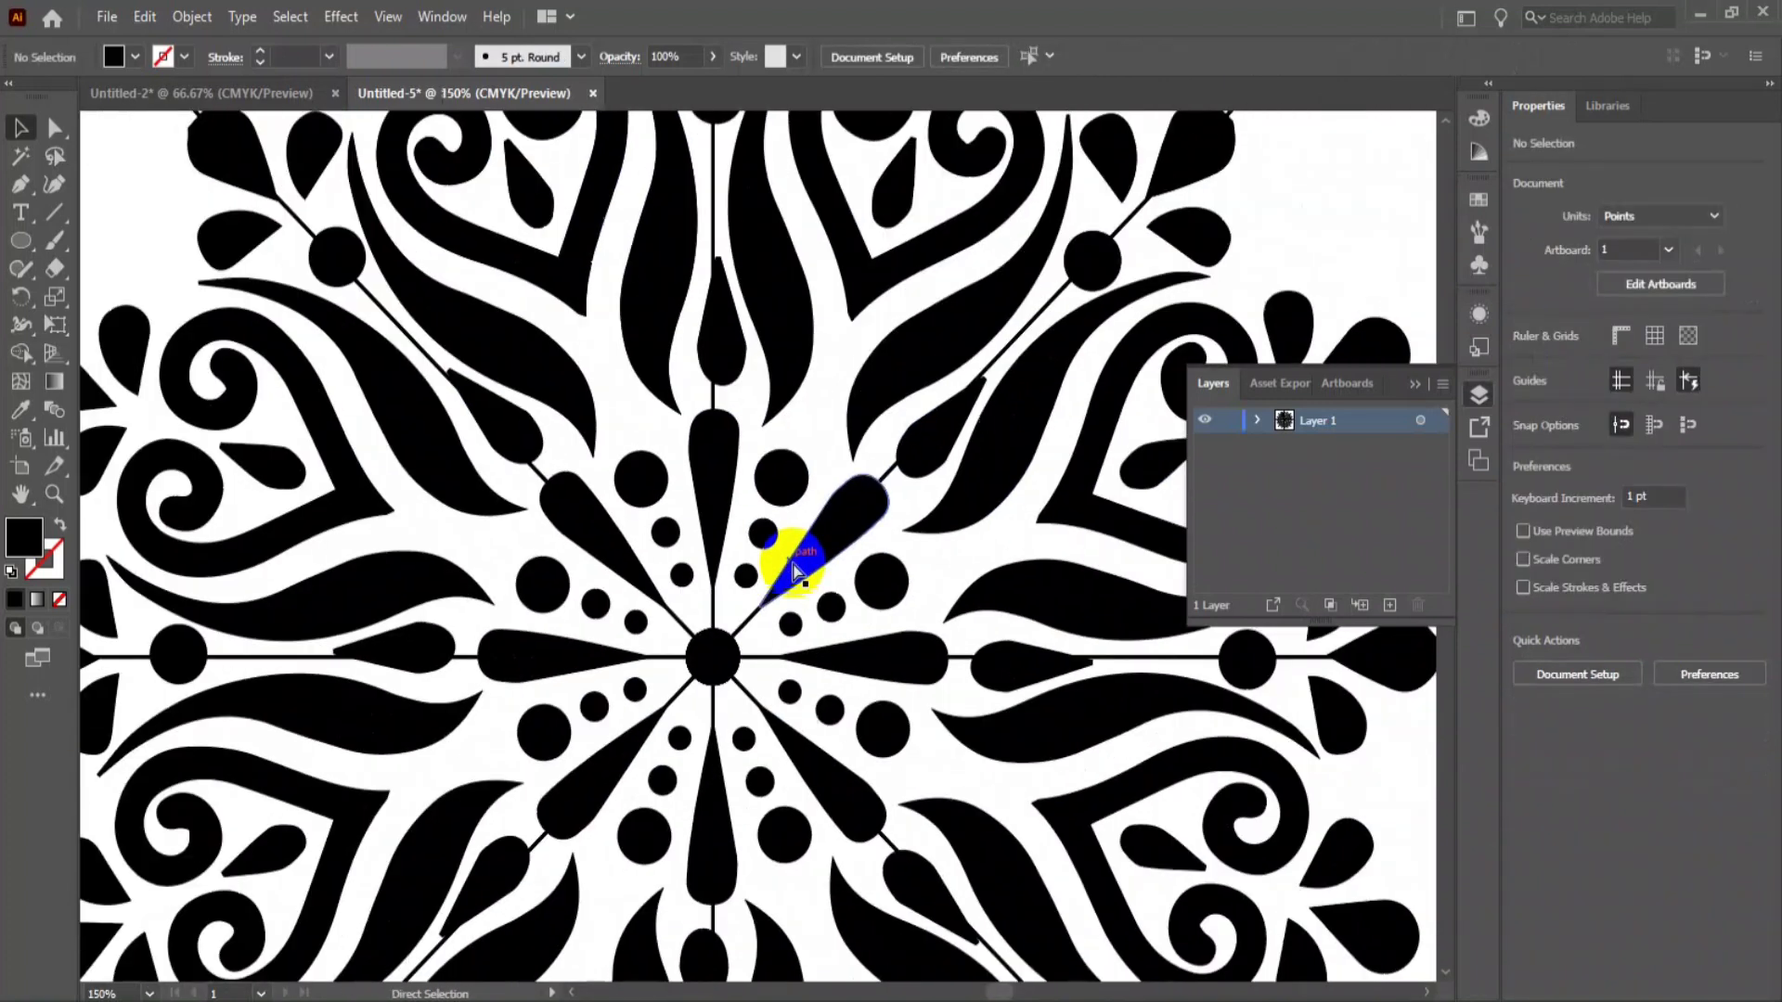
scroll(795, 571, "down", 2)
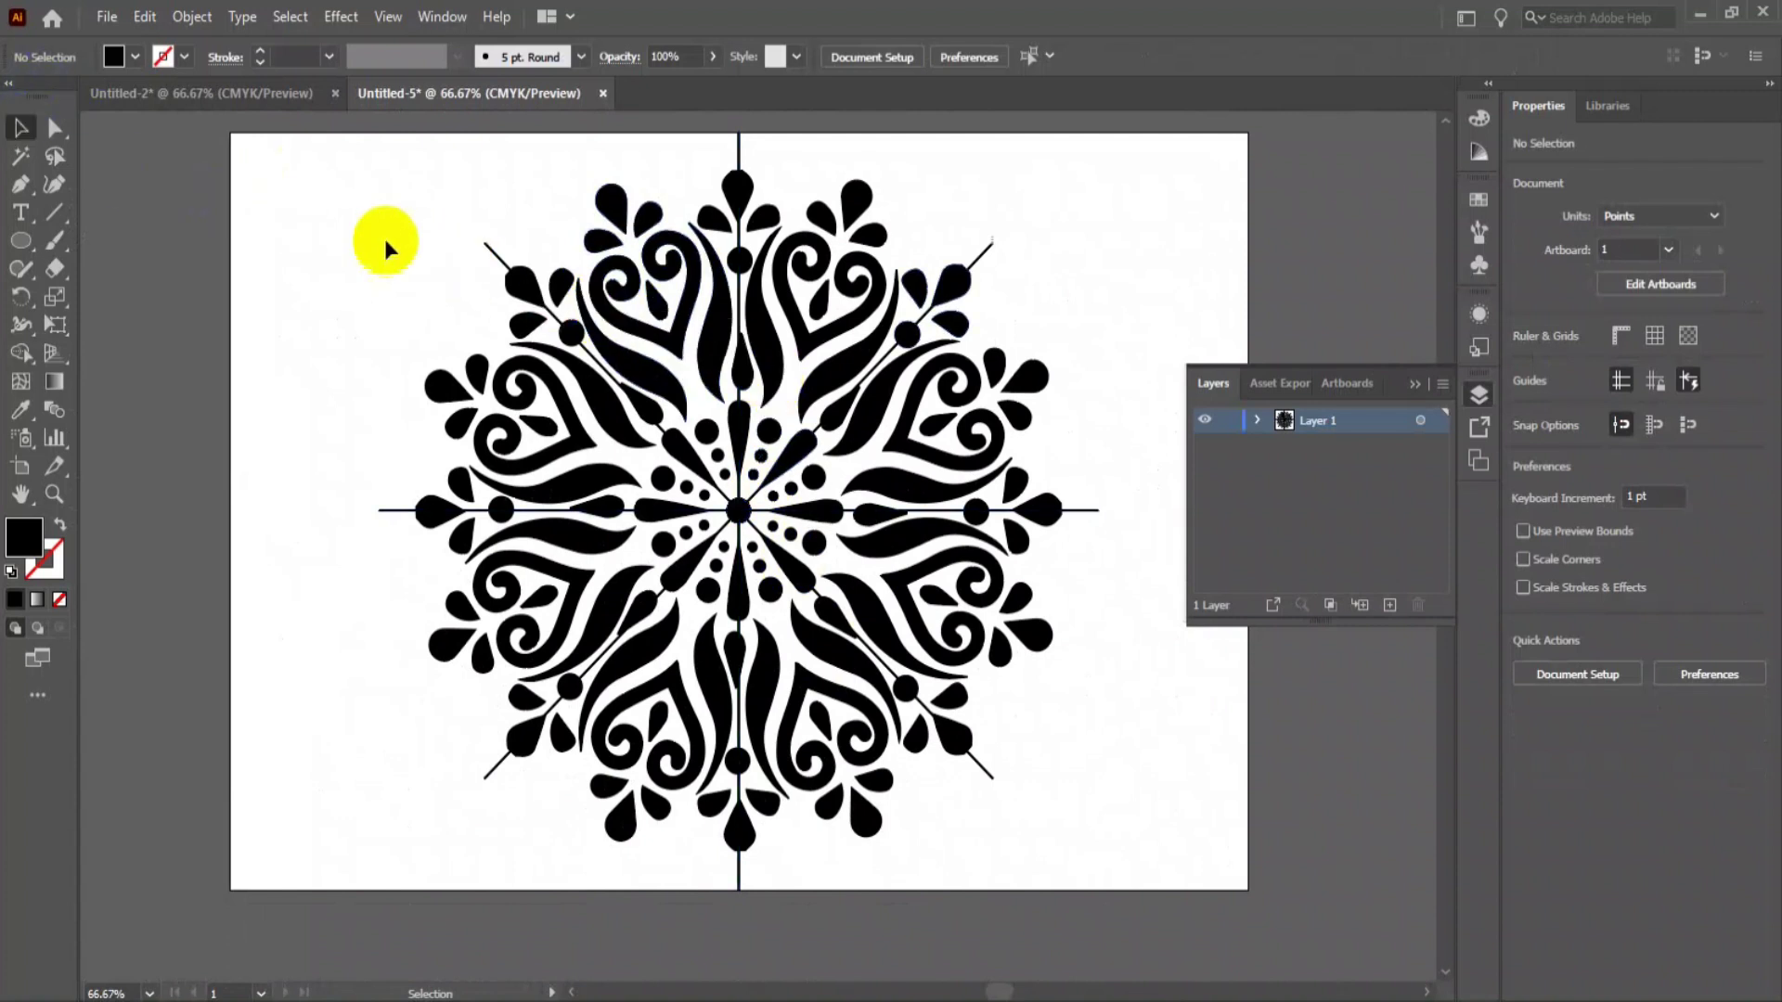
- Nudge the whole mandala slightly left and up
left_click_drag(384, 237, 1113, 767)
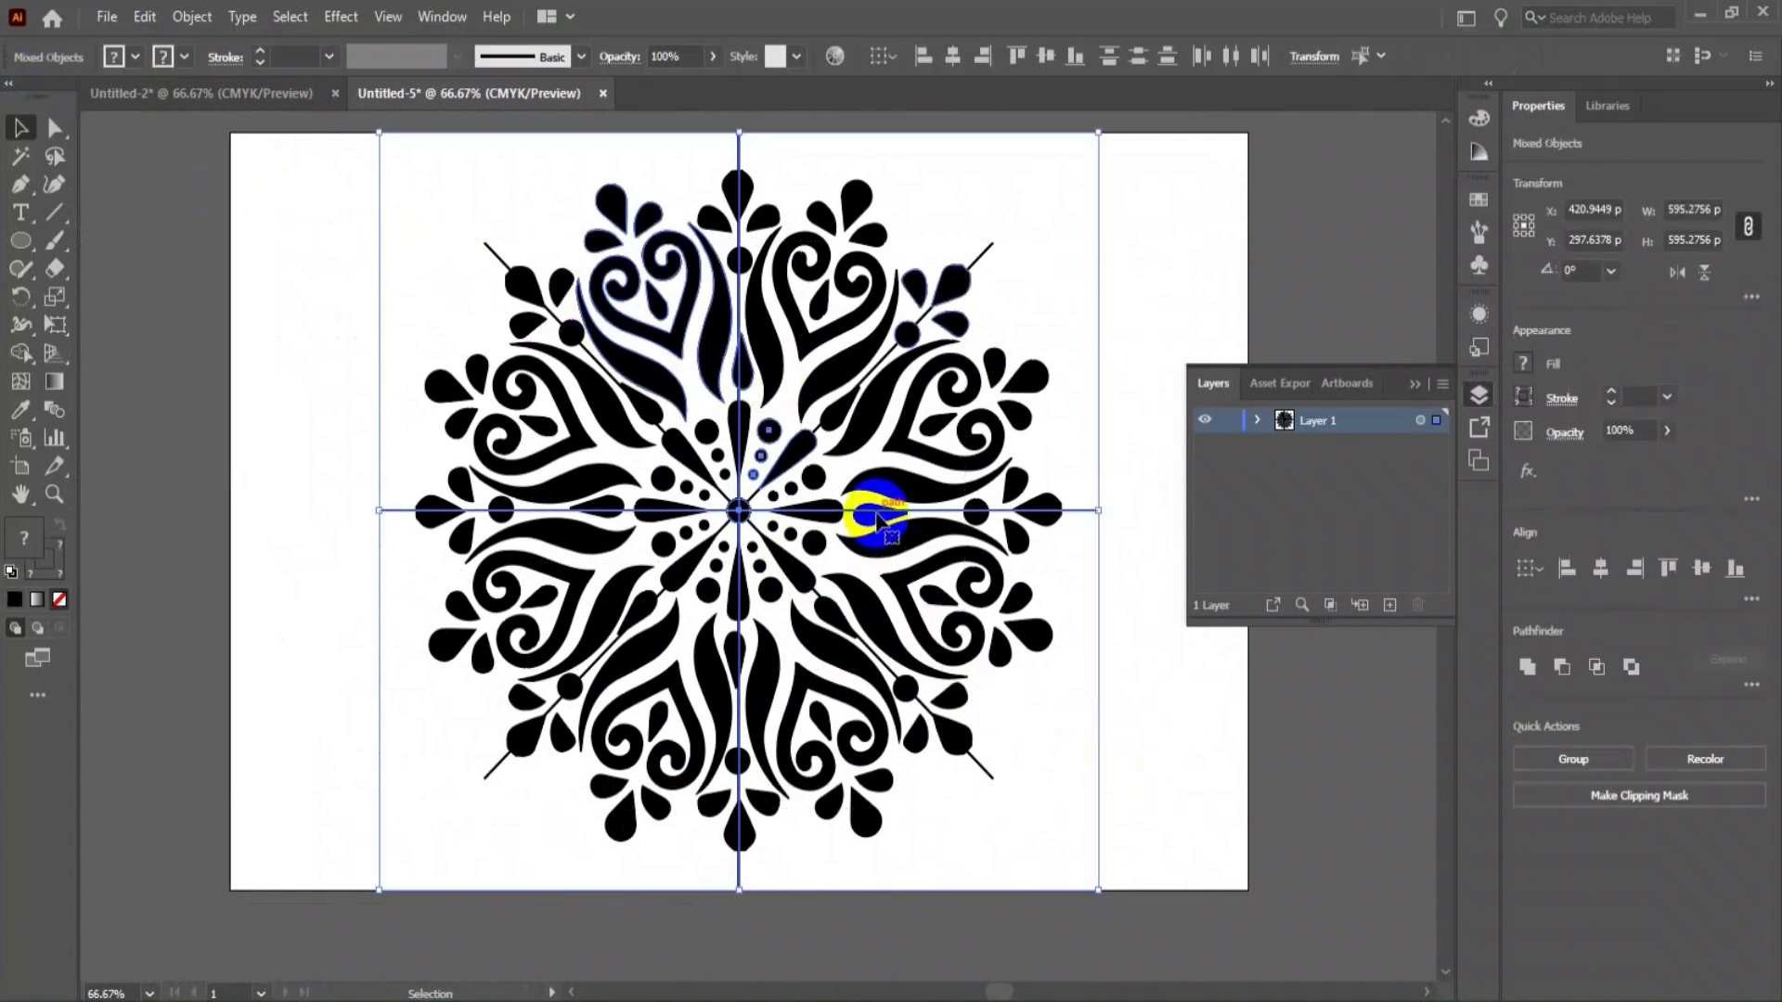
mouse_move(876, 518)
left_mouse_down()
mouse_move(822, 498)
mouse_move(864, 519)
left_mouse_up()
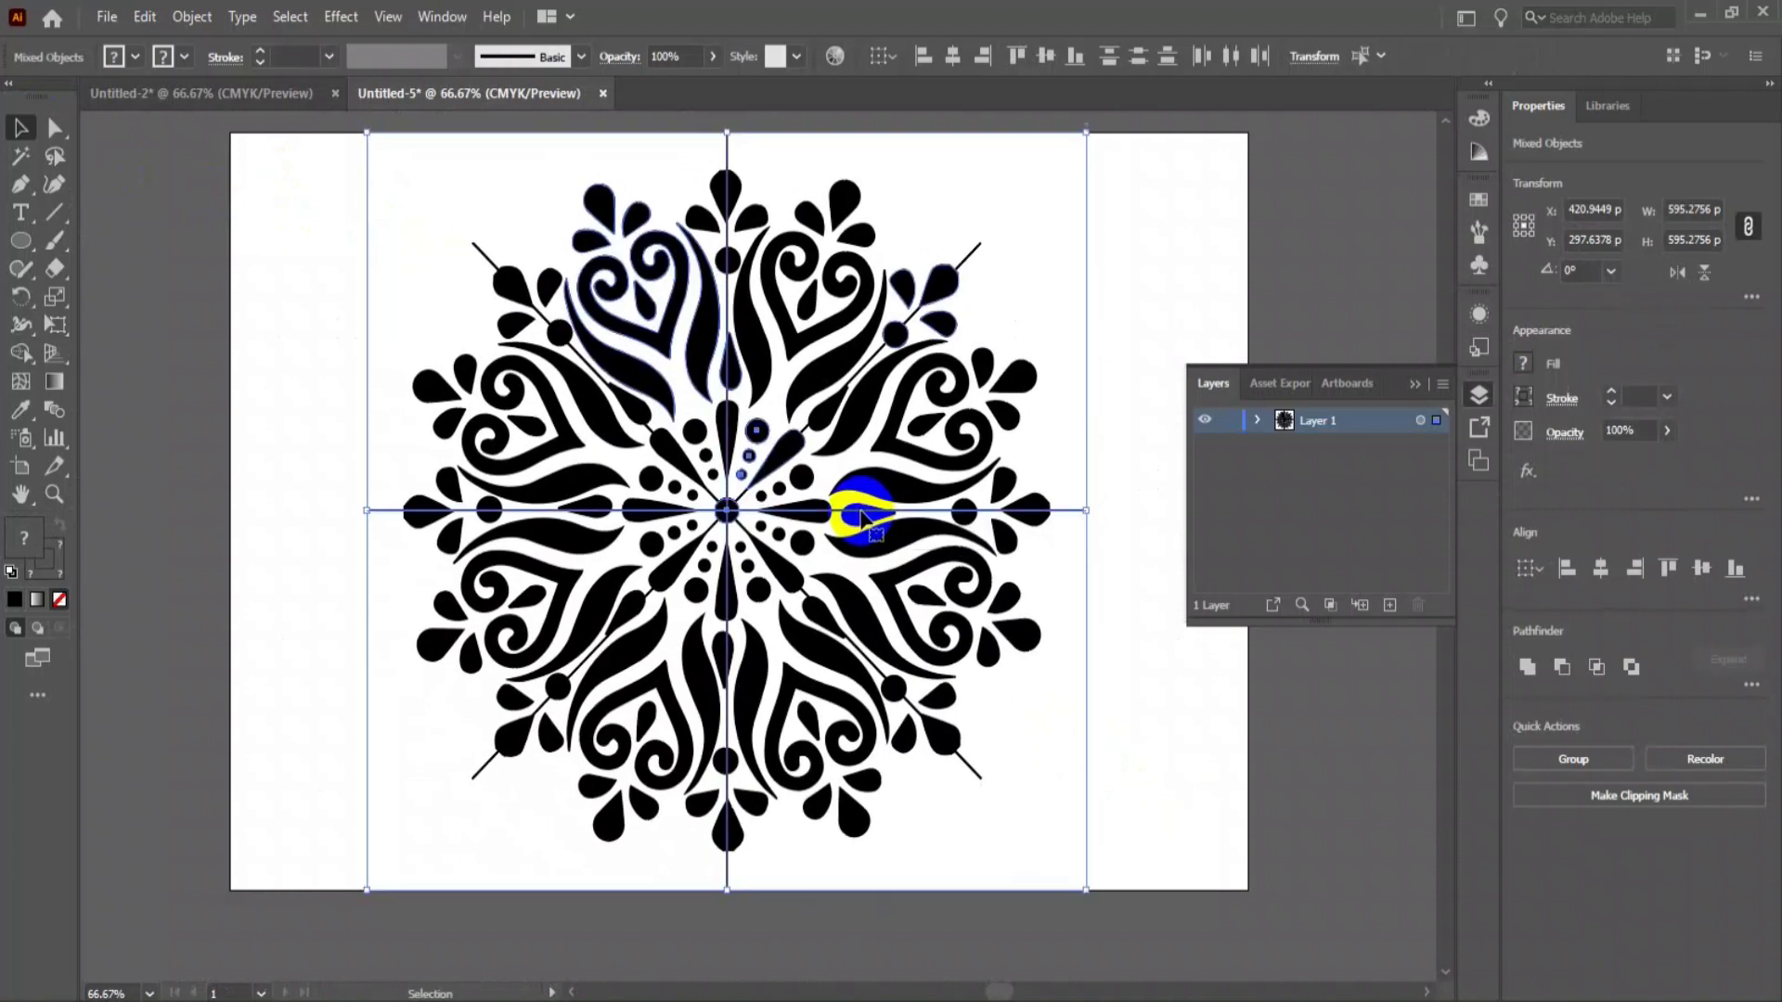
left_click(1097, 543)
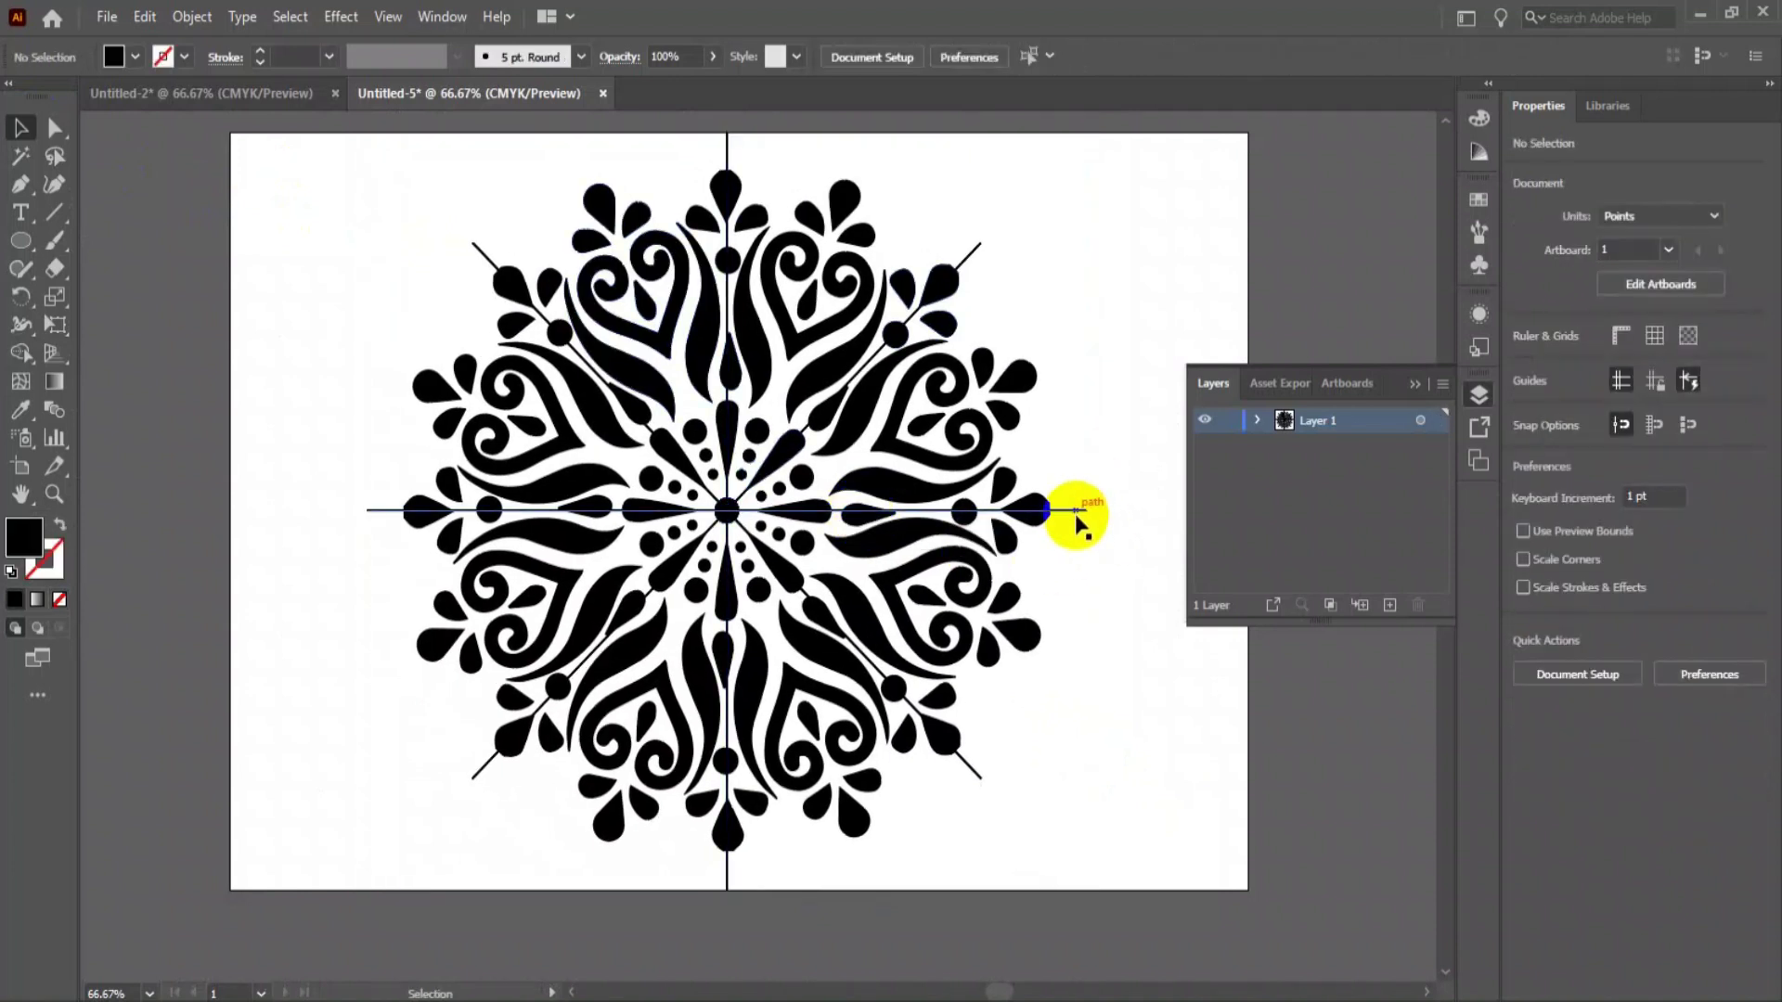
- Select everything and apply Object > Expand Appearance
key("ctrl+a")
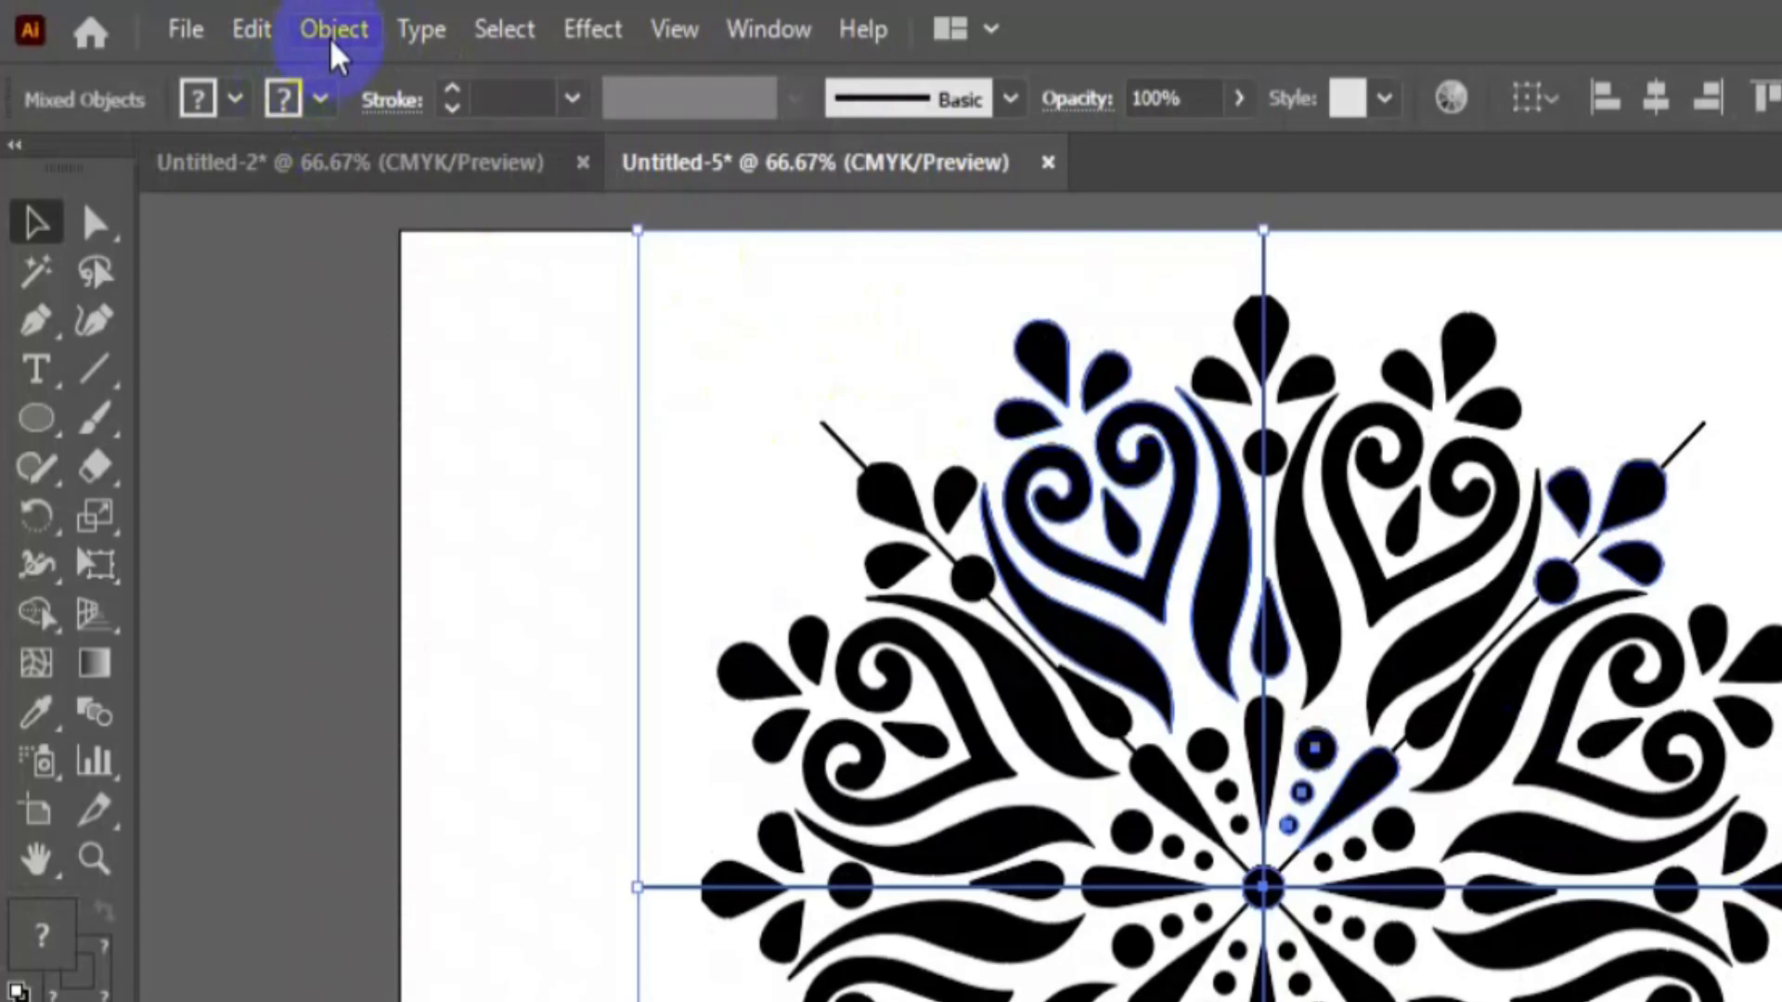
left_click(333, 41)
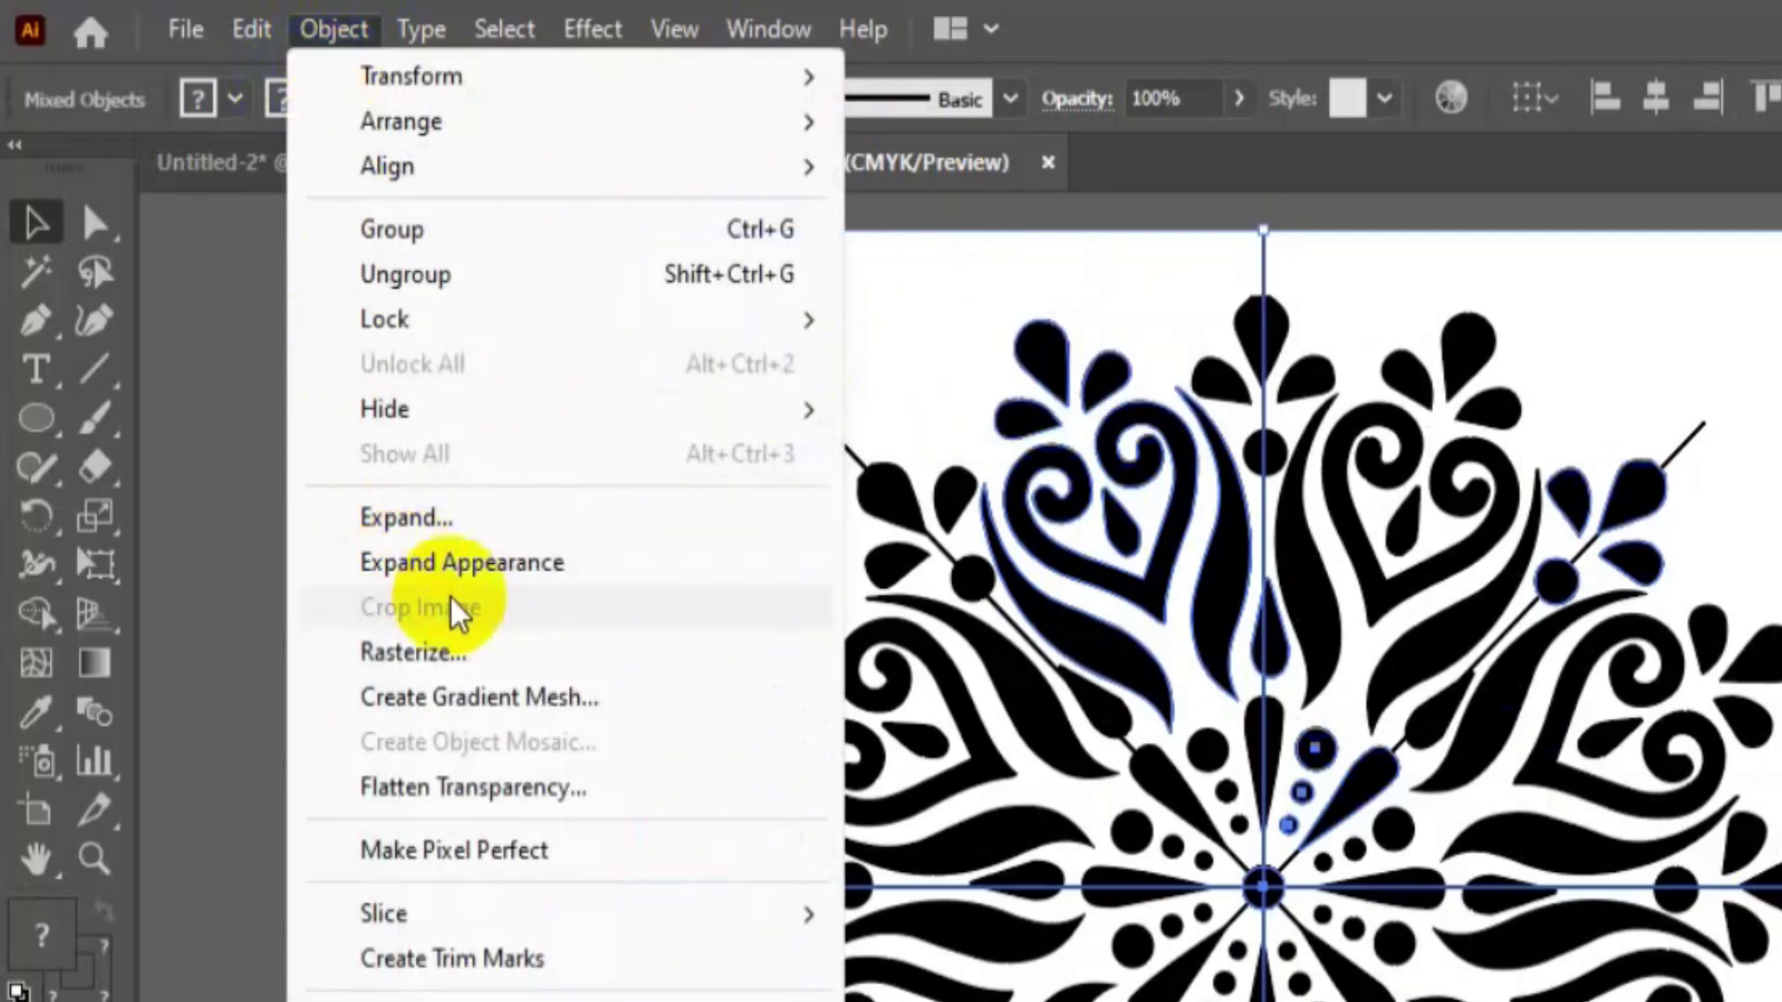
left_click(517, 583)
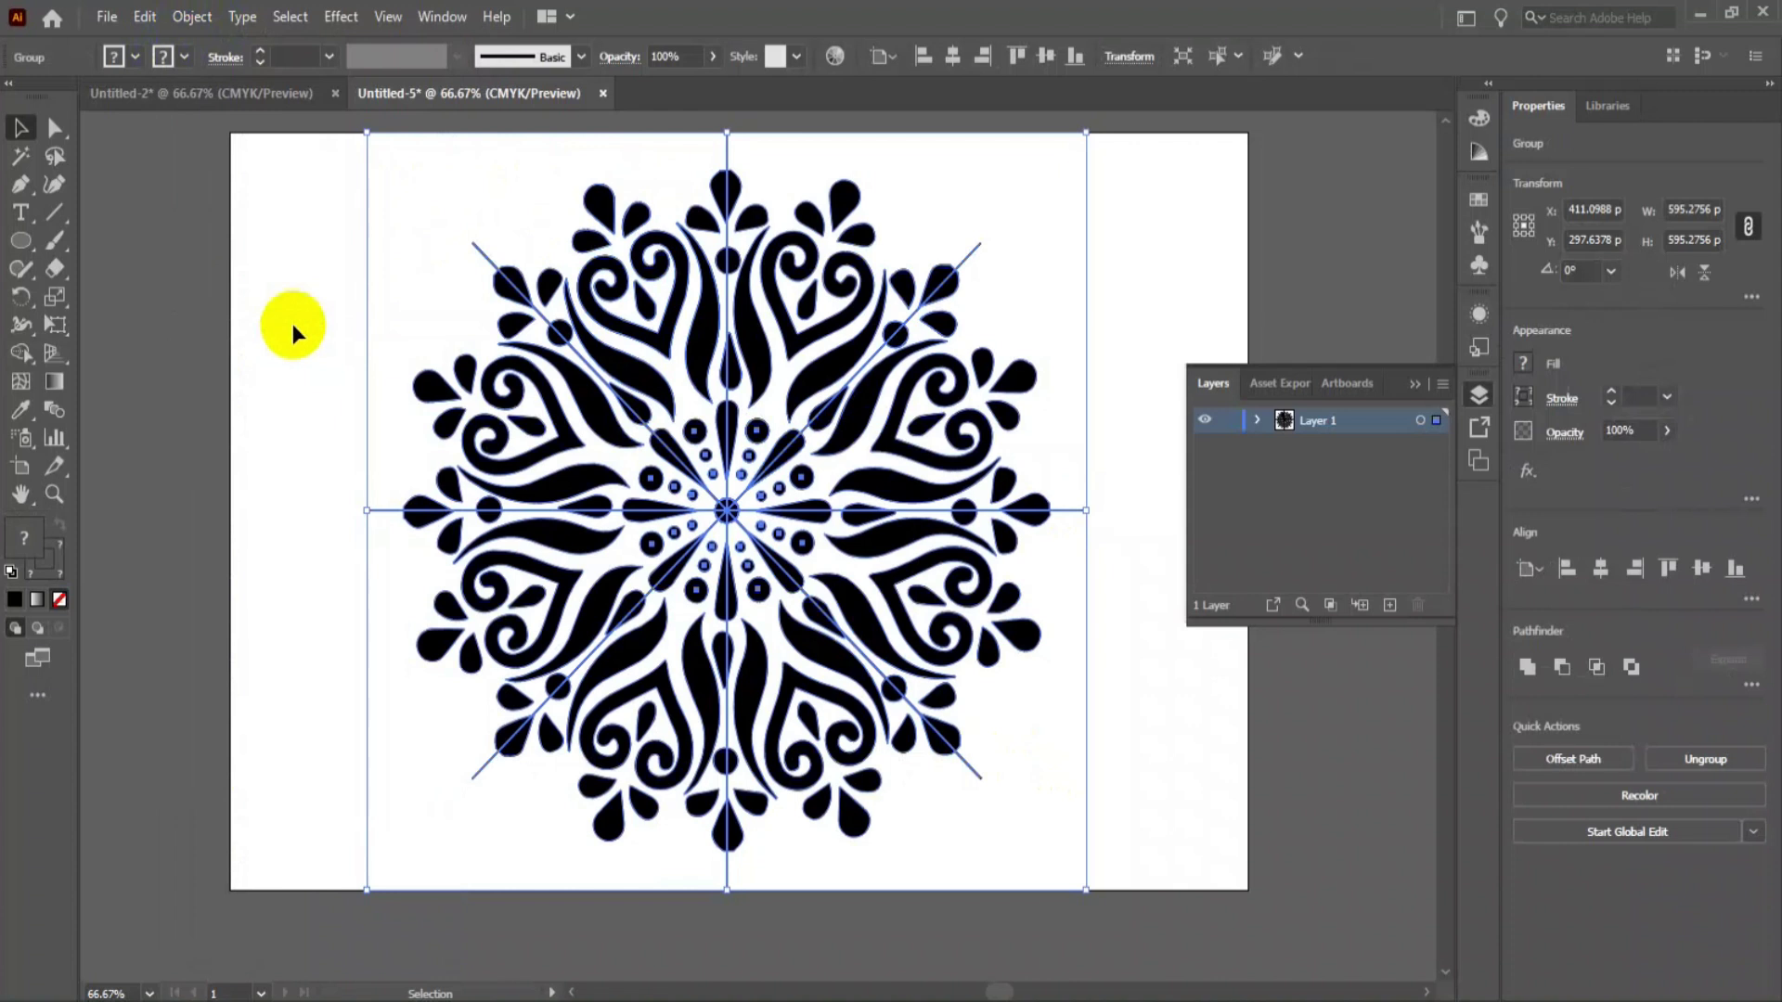
- Check with Direct Selection that individual petals are now separate paths
left_click(293, 325)
left_click(51, 128)
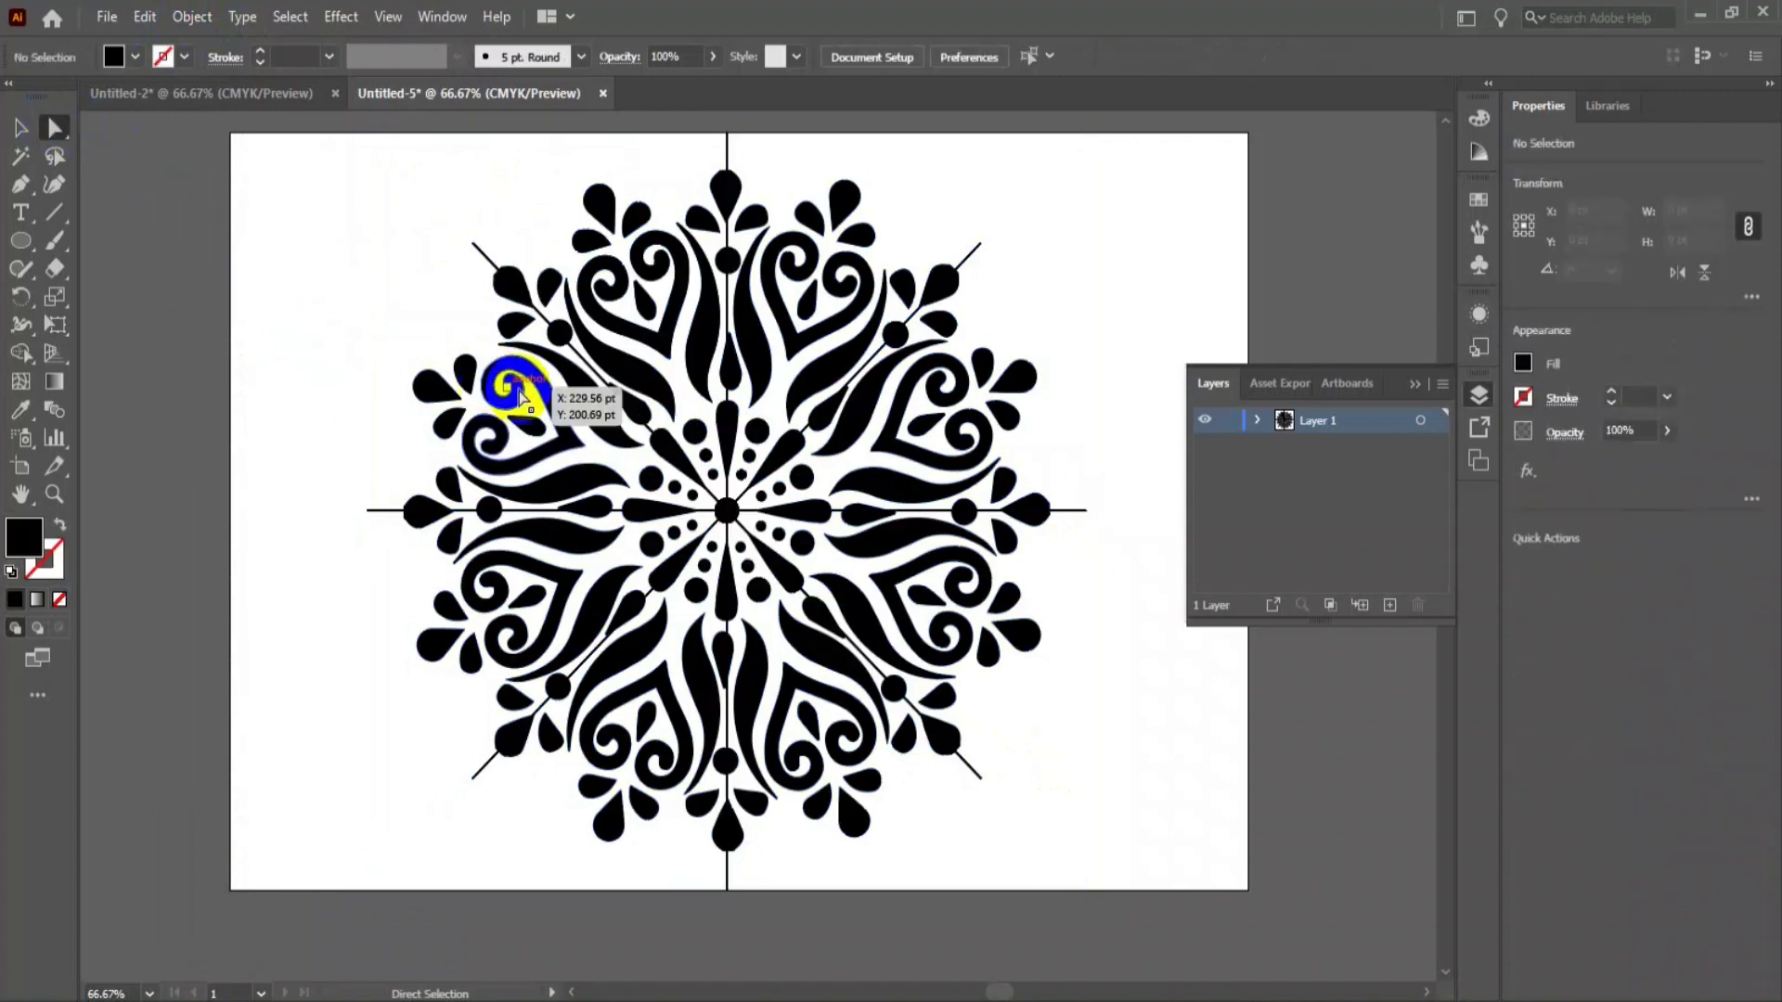
left_click(560, 398)
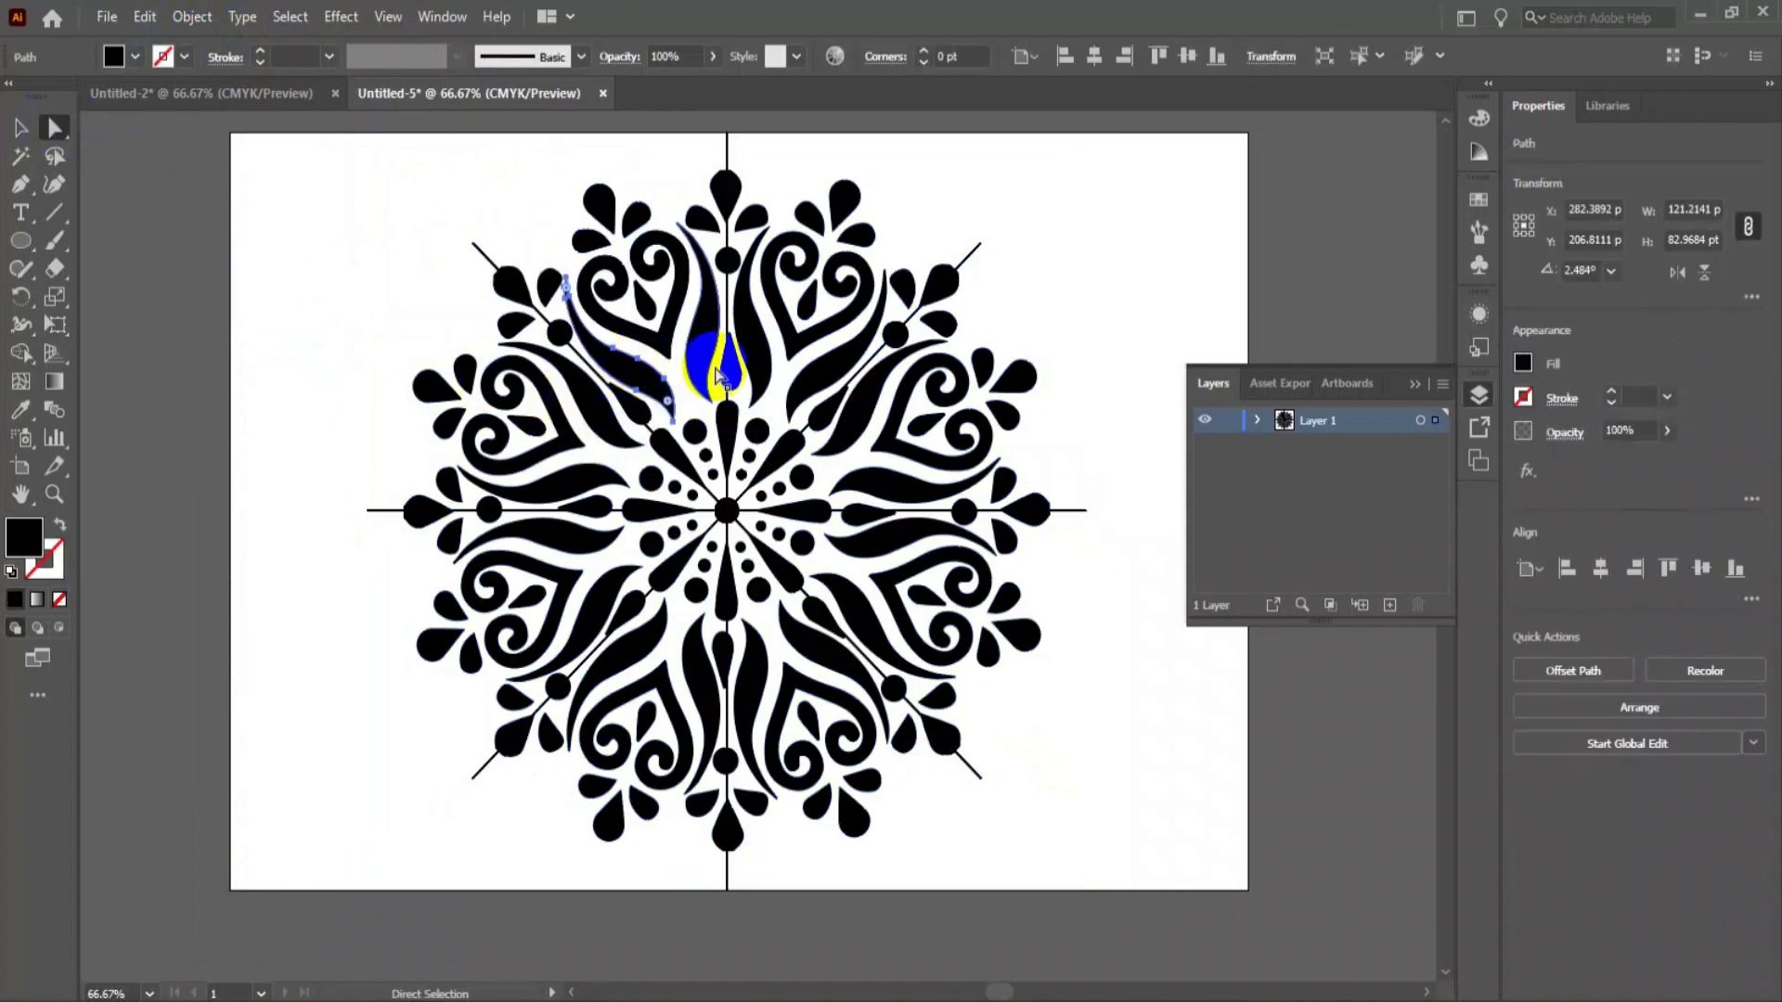
left_click(738, 418)
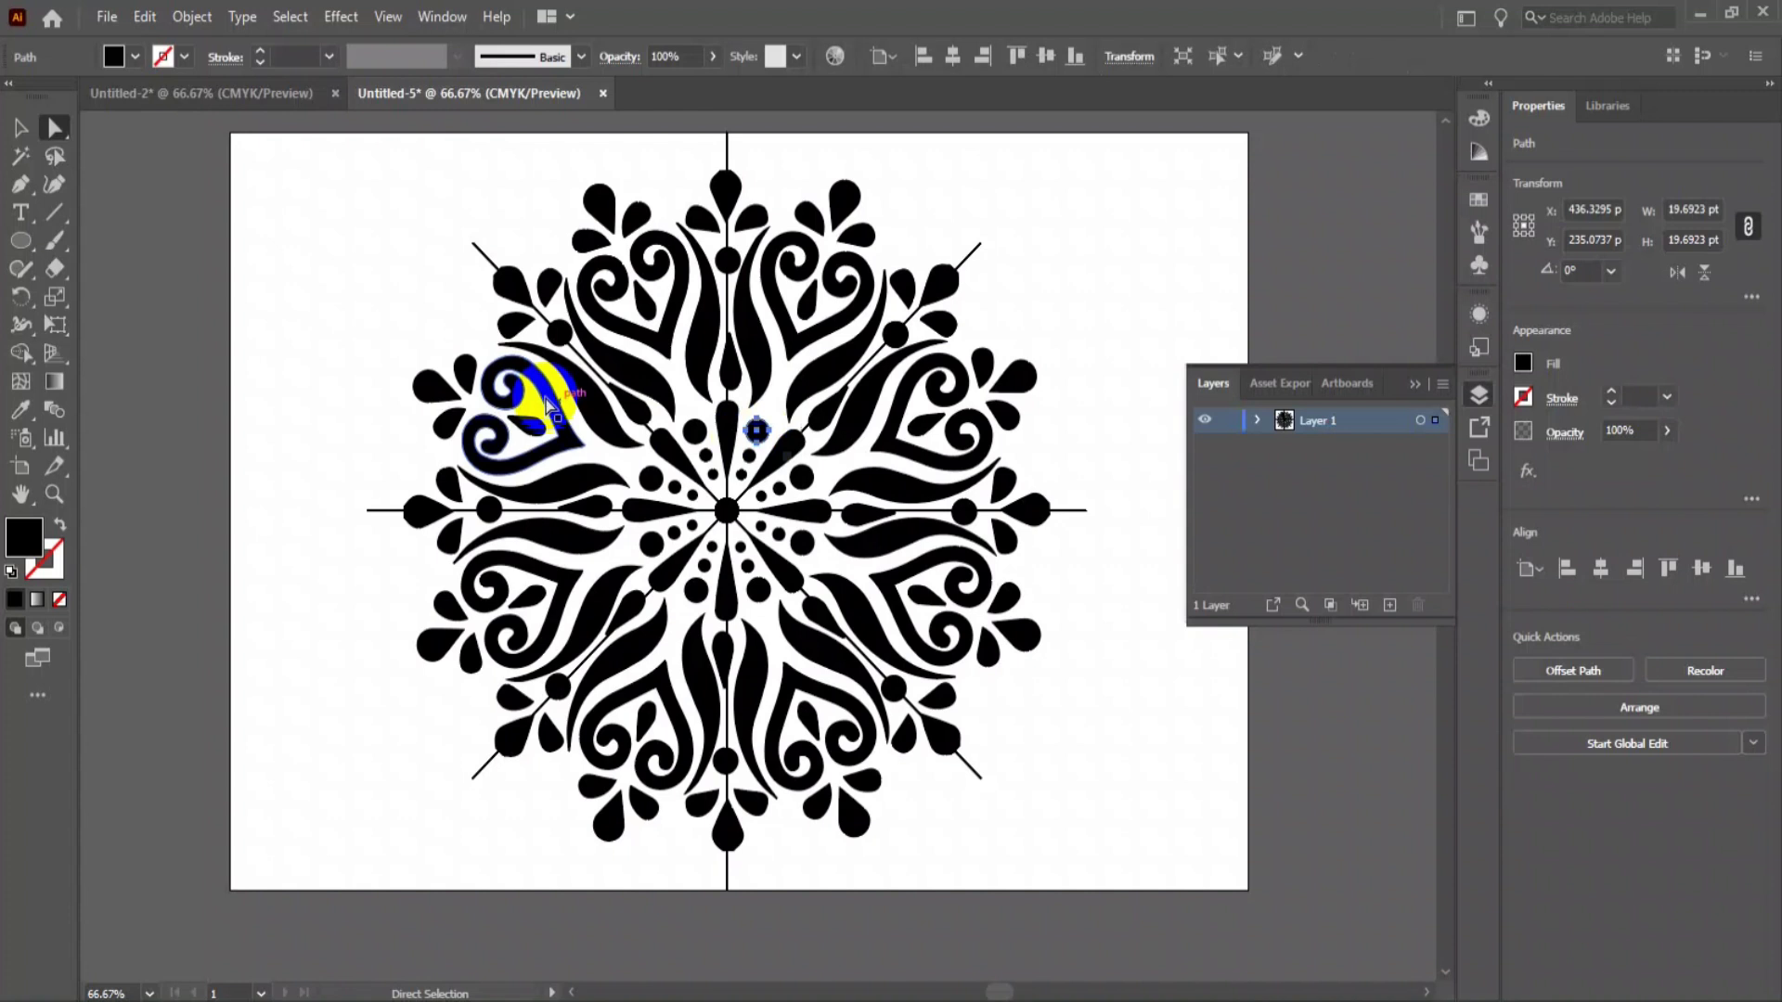
left_click(388, 373)
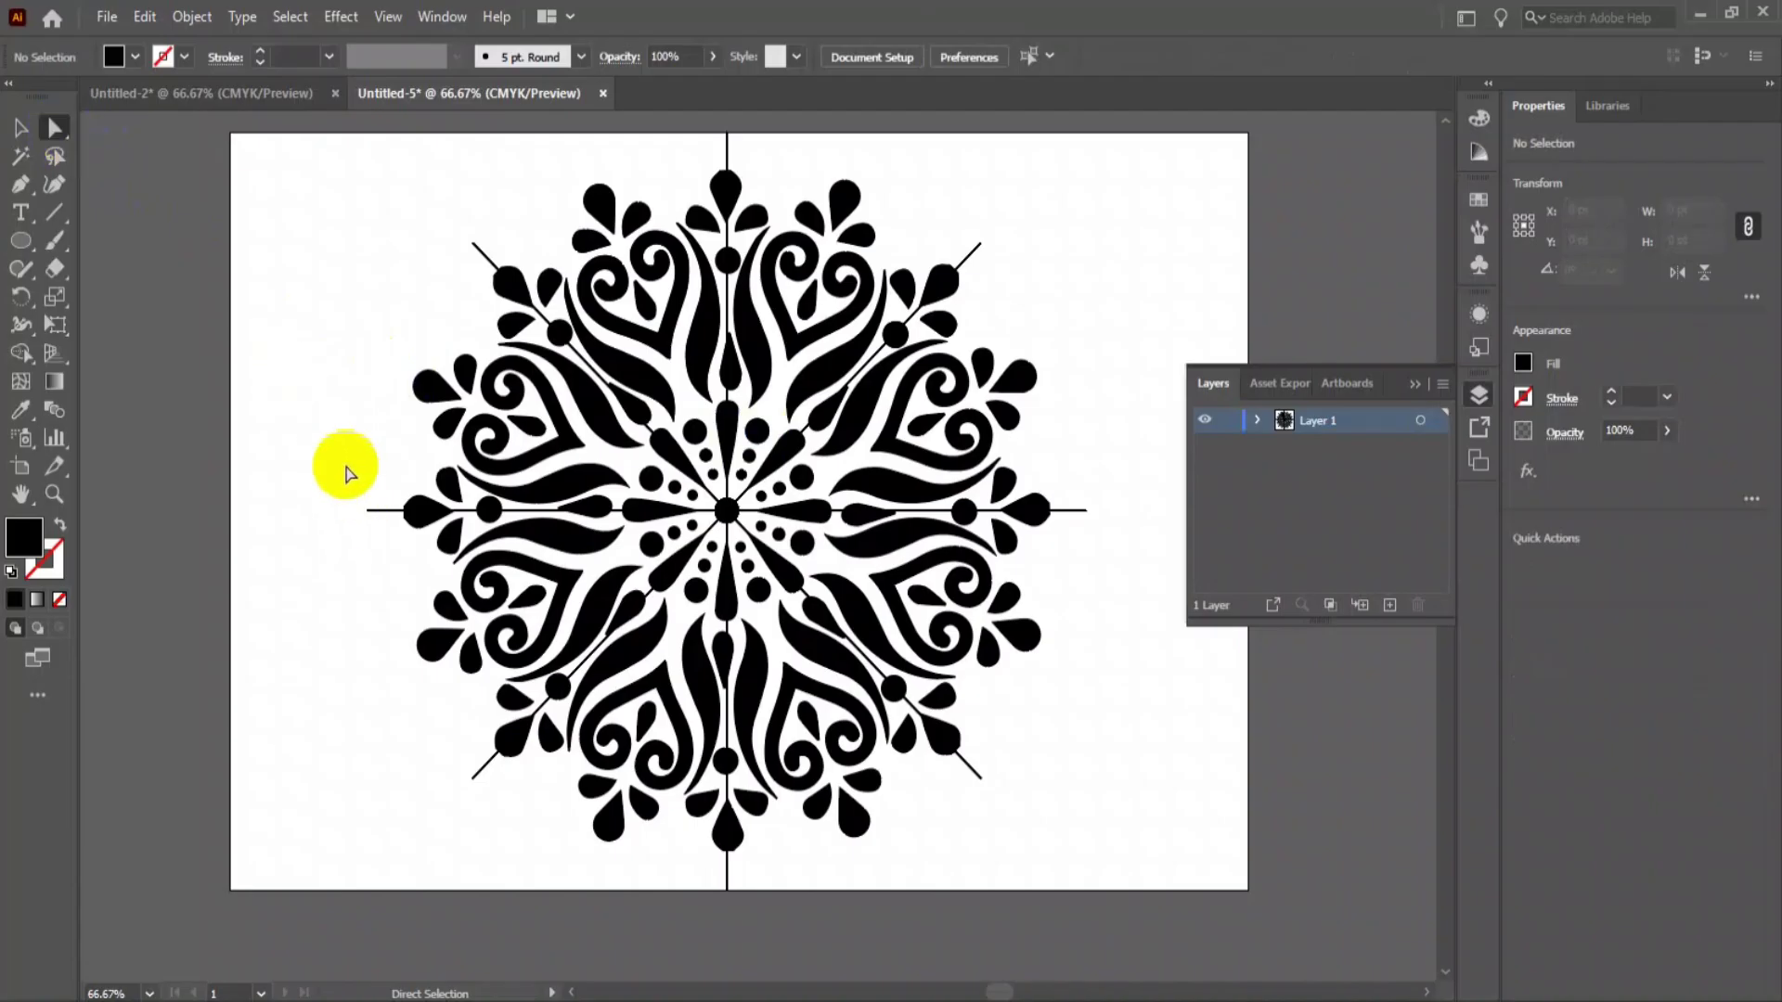
- Delete the horizontal guide line and both diagonal guide lines
left_click_drag(345, 474, 385, 560)
key("Delete")
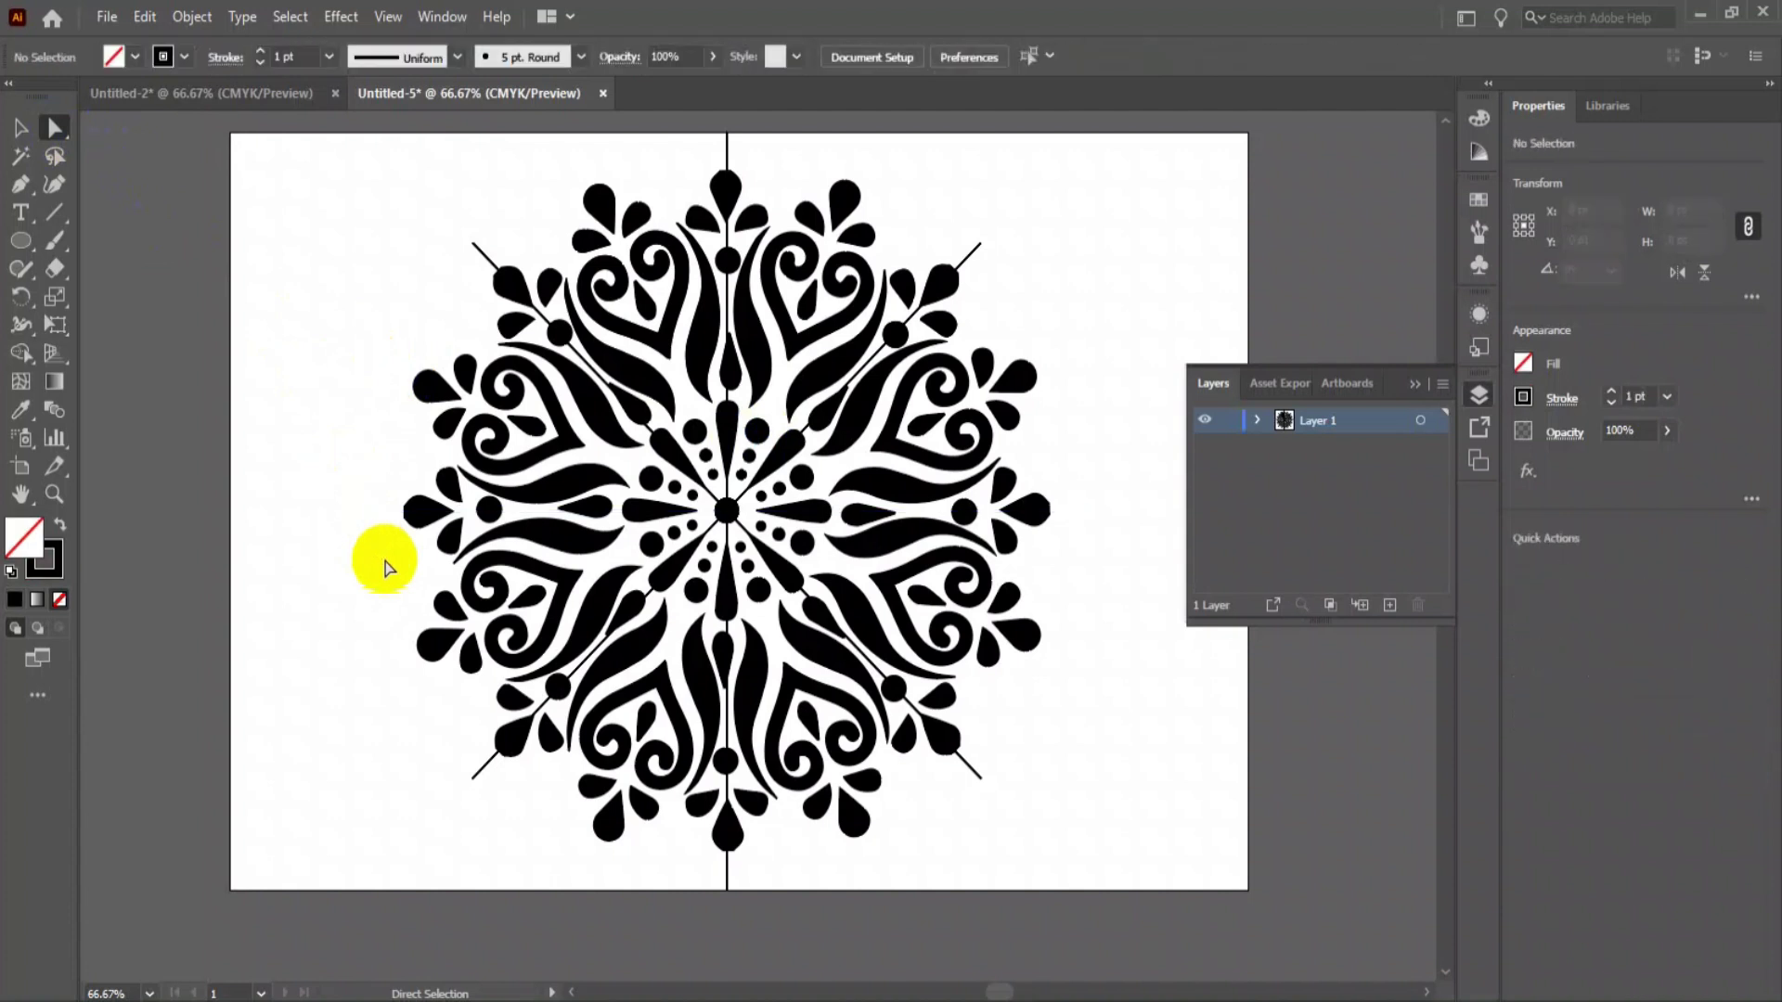
left_click_drag(457, 763, 498, 817)
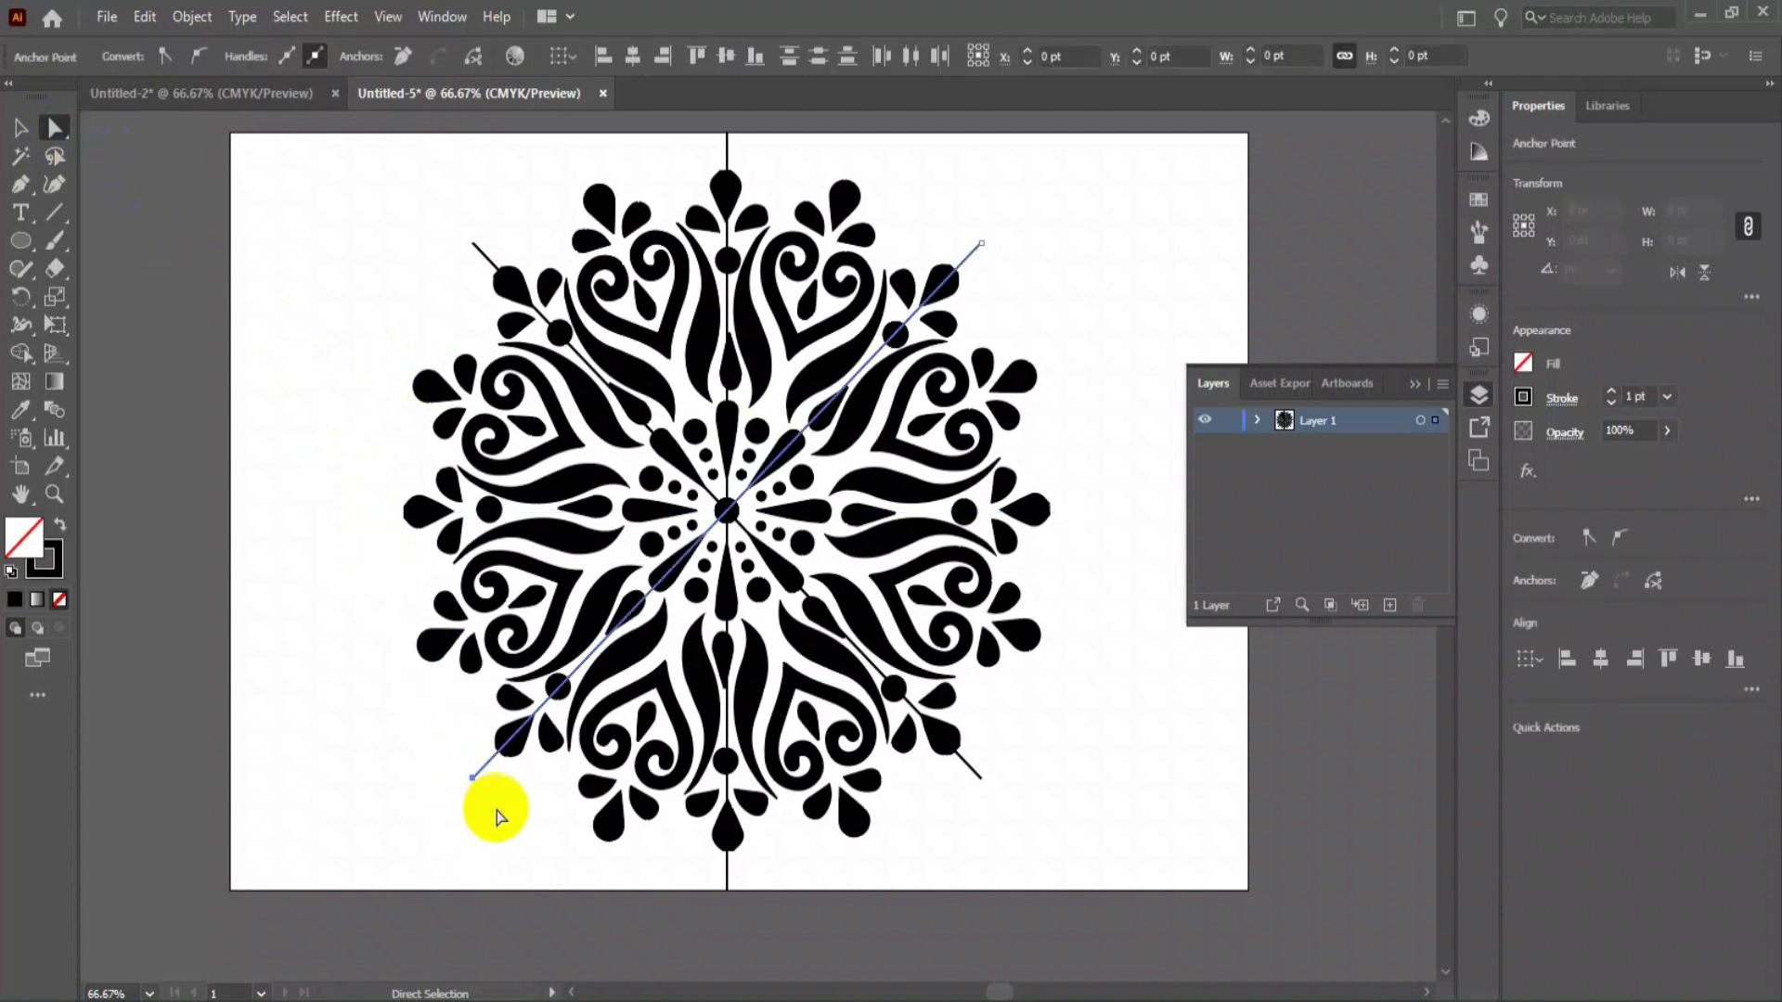
key("Delete")
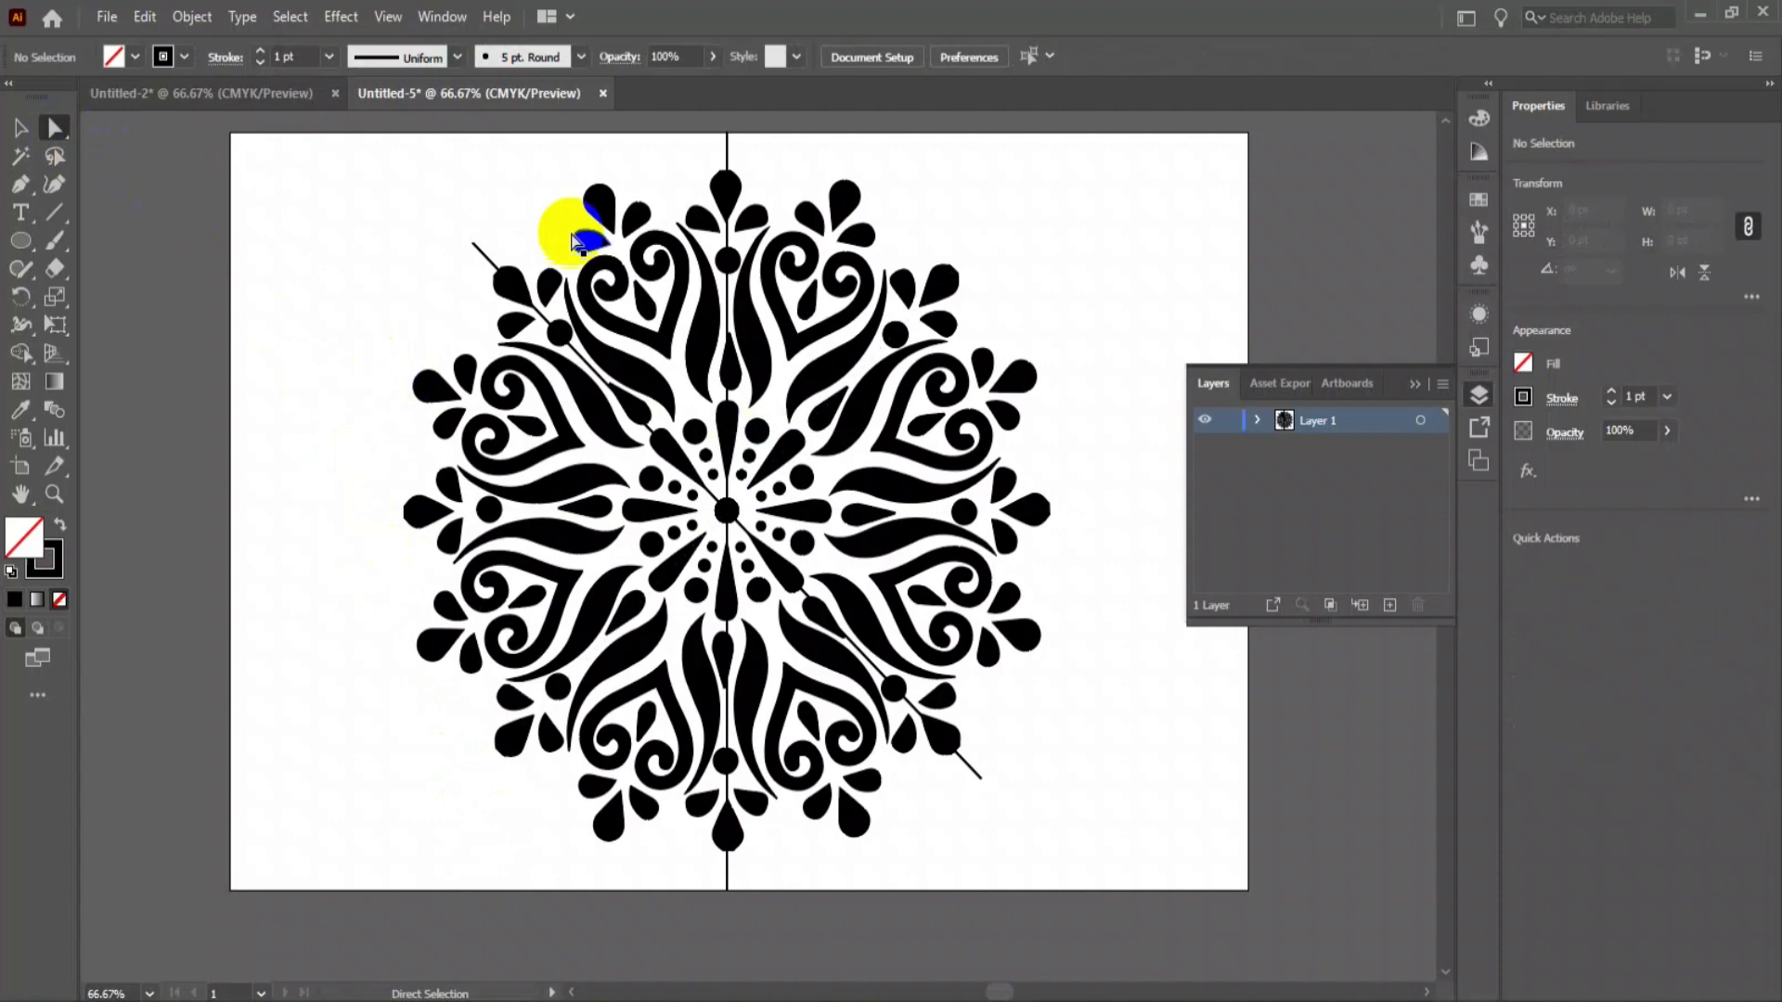
left_click_drag(443, 215, 495, 263)
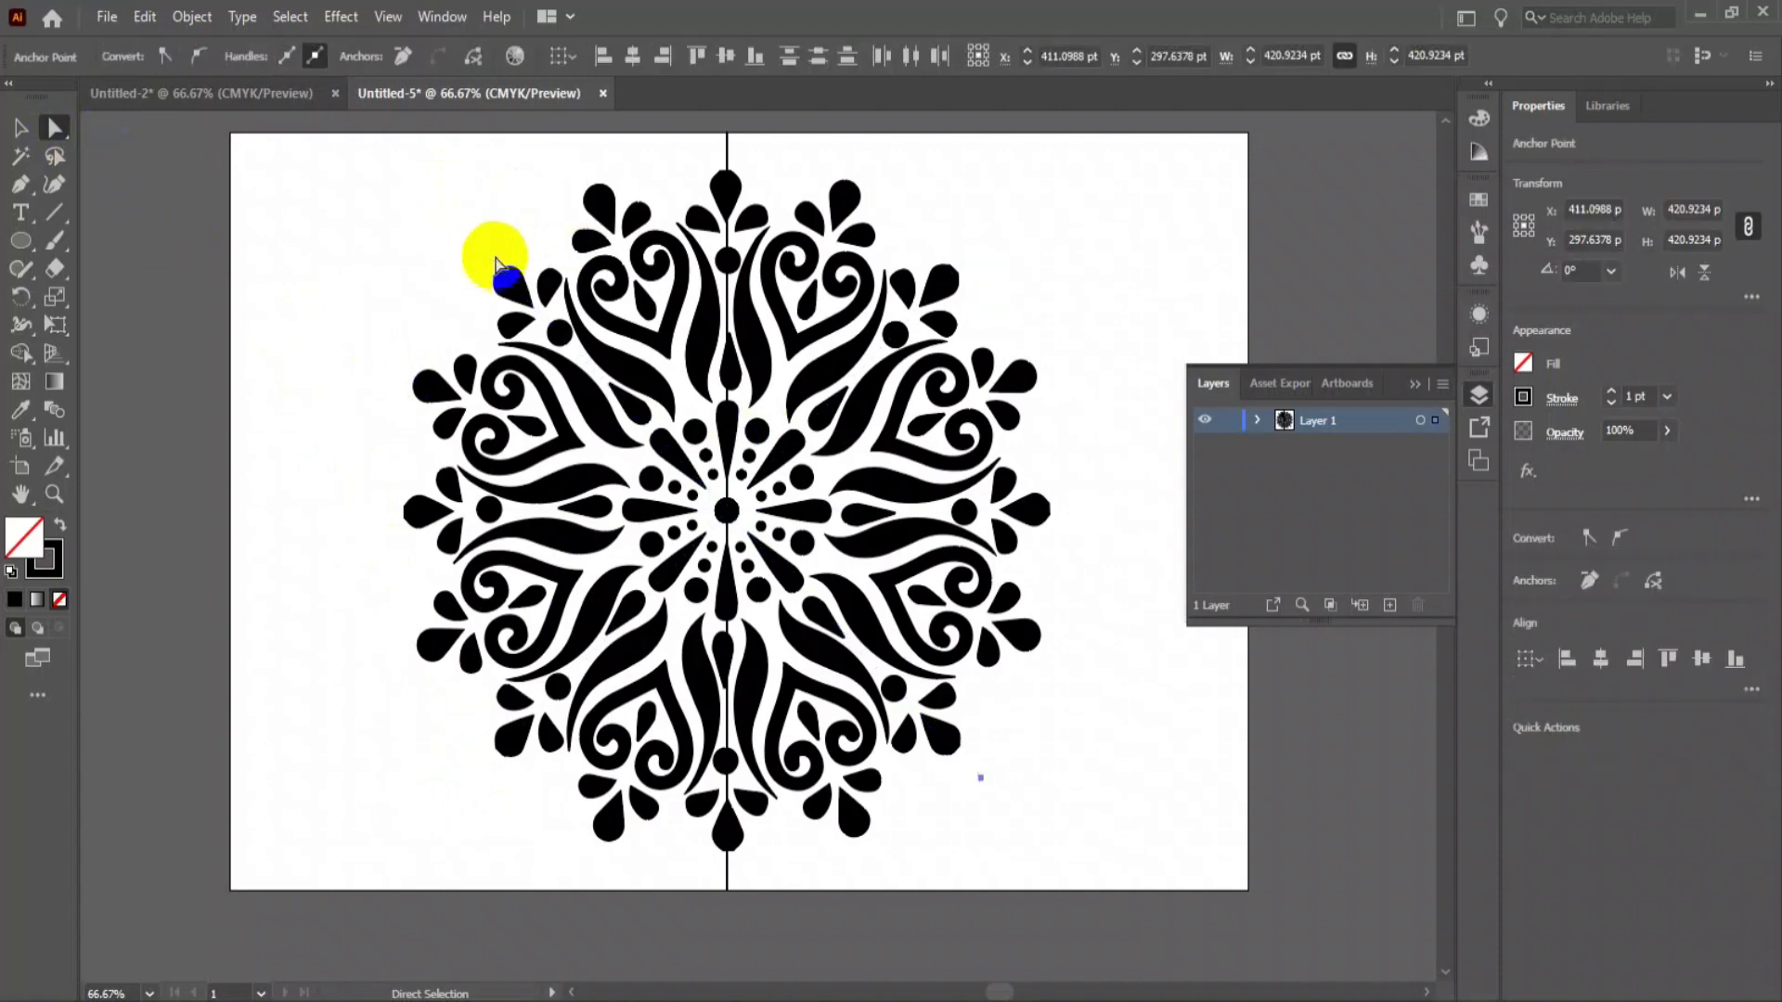
key("Delete")
- Delete the vertical guide line and move the mandala group slightly left
scroll(498, 266, "up", 3)
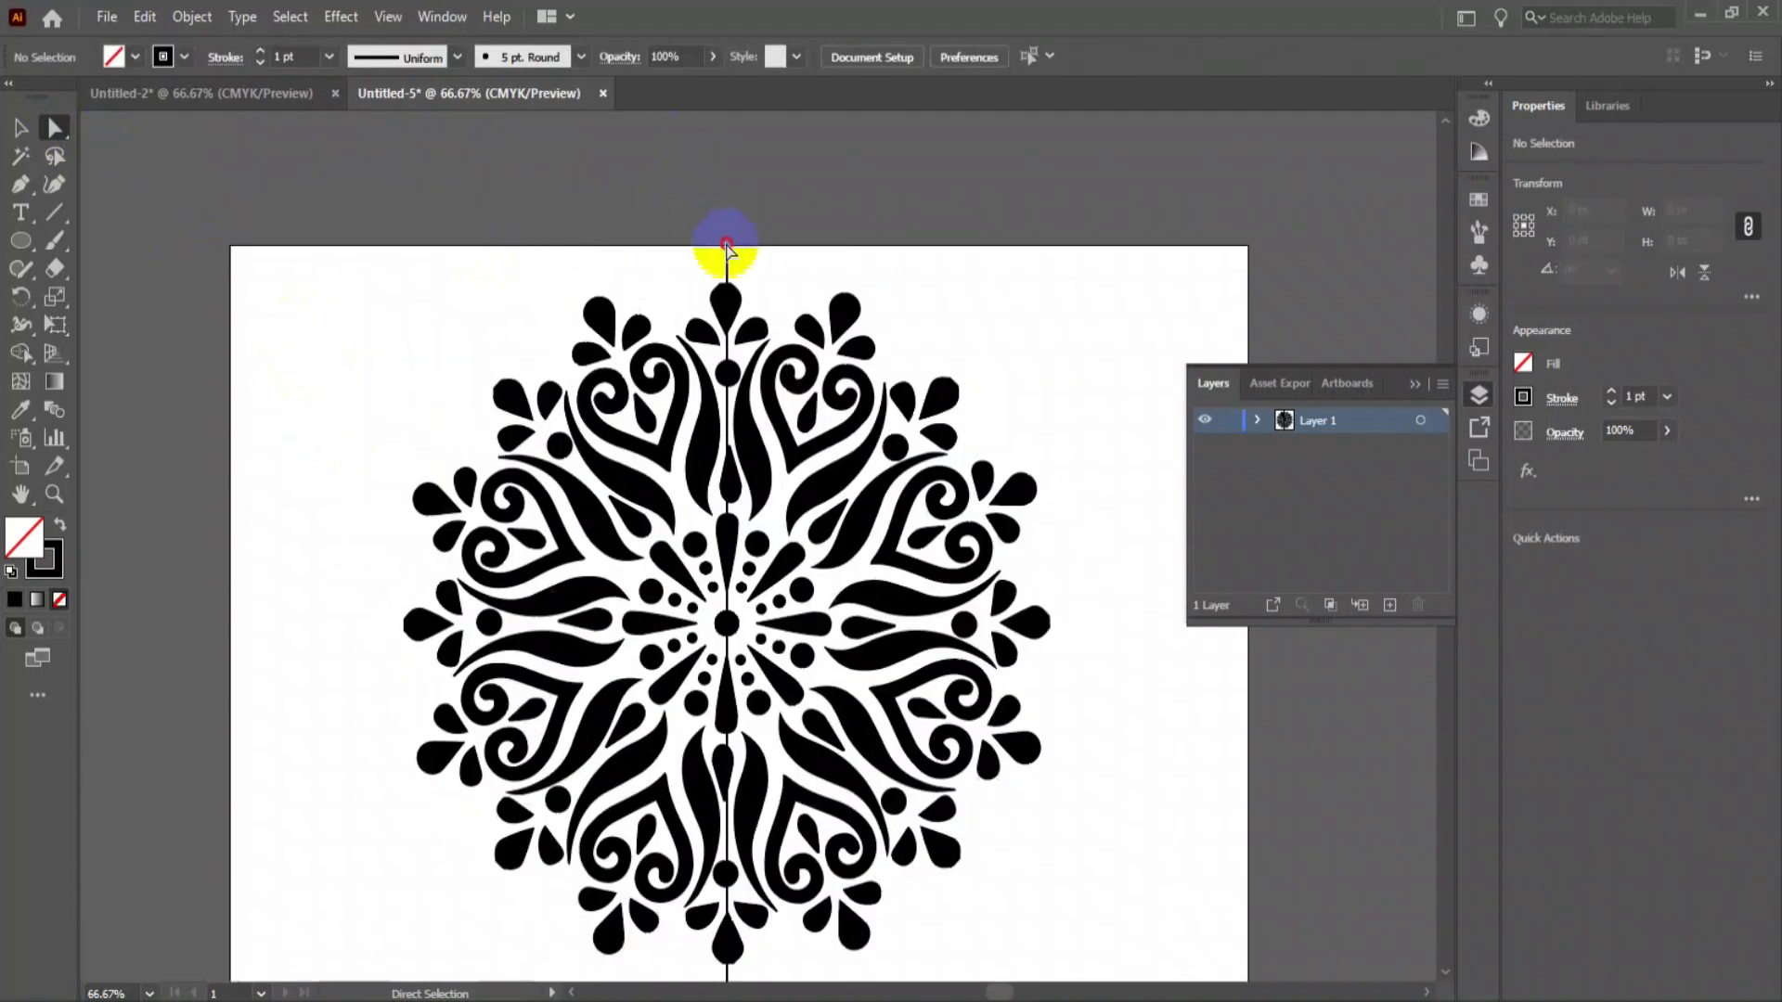
left_click_drag(727, 248, 770, 274)
key("Delete")
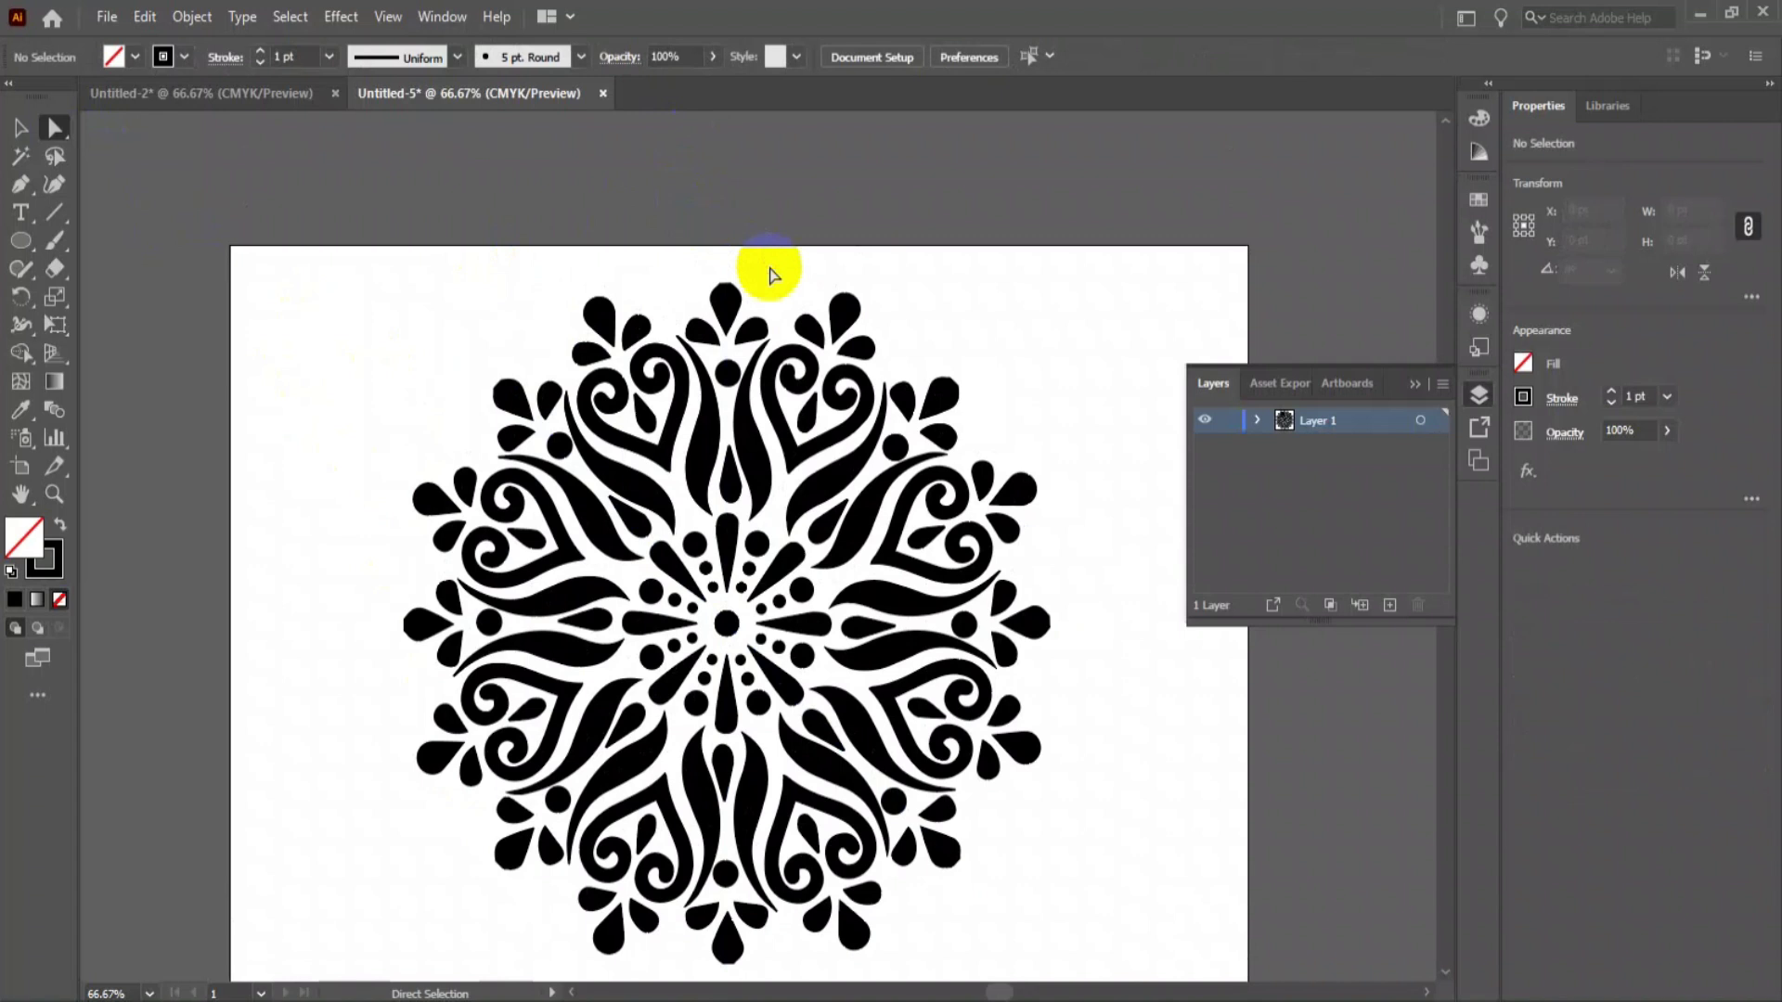
left_click_drag(320, 314, 1020, 918)
left_click_drag(926, 791, 883, 784)
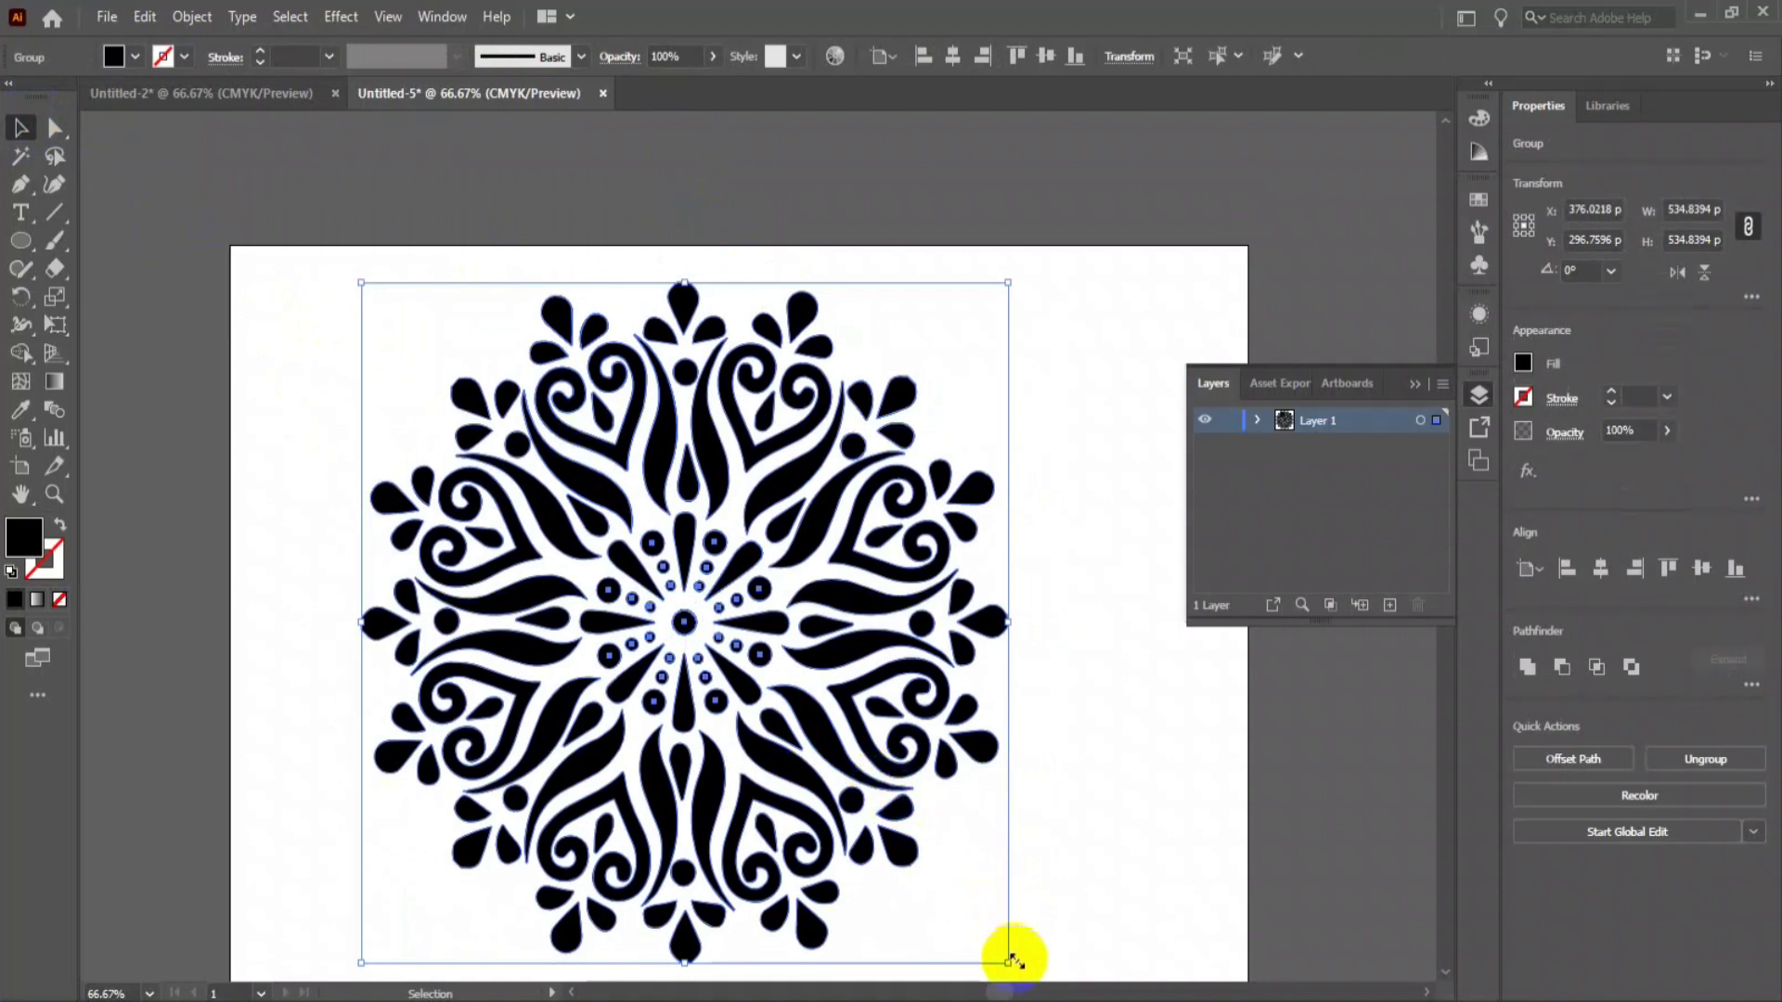
- Shrink the mandala to about 172 pt wide and make it a new pattern
left_click_drag(1011, 961, 572, 548)
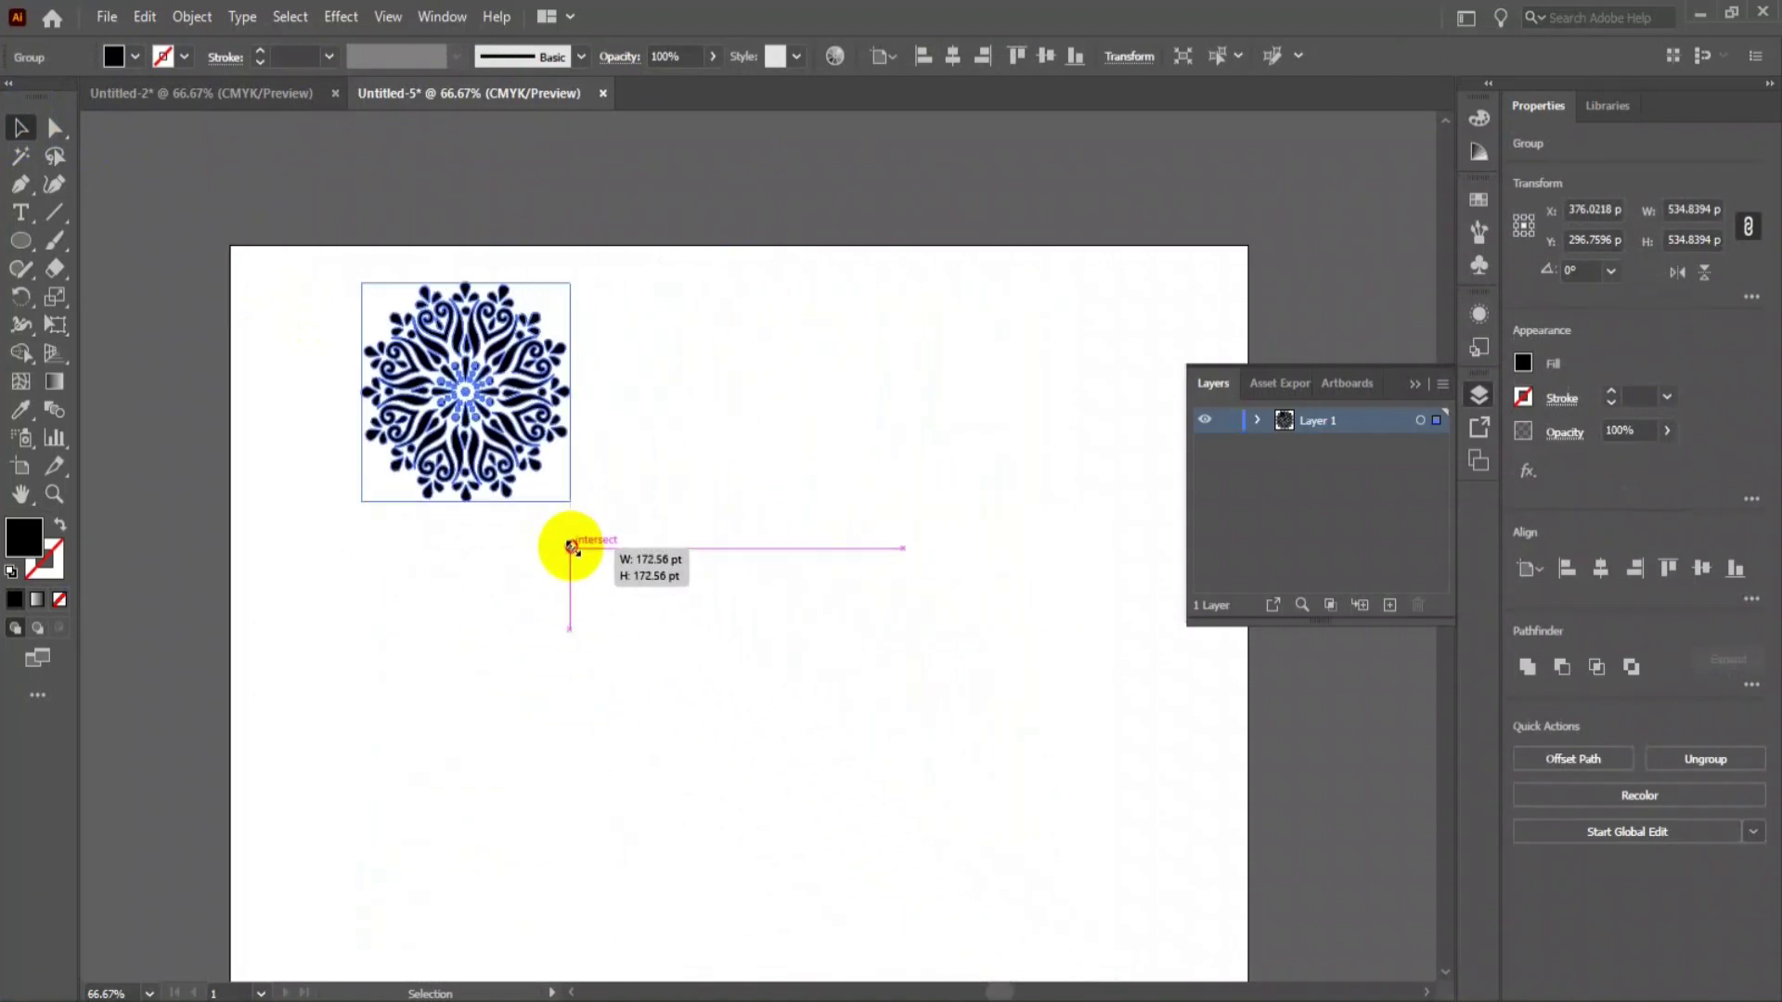
left_click(209, 24)
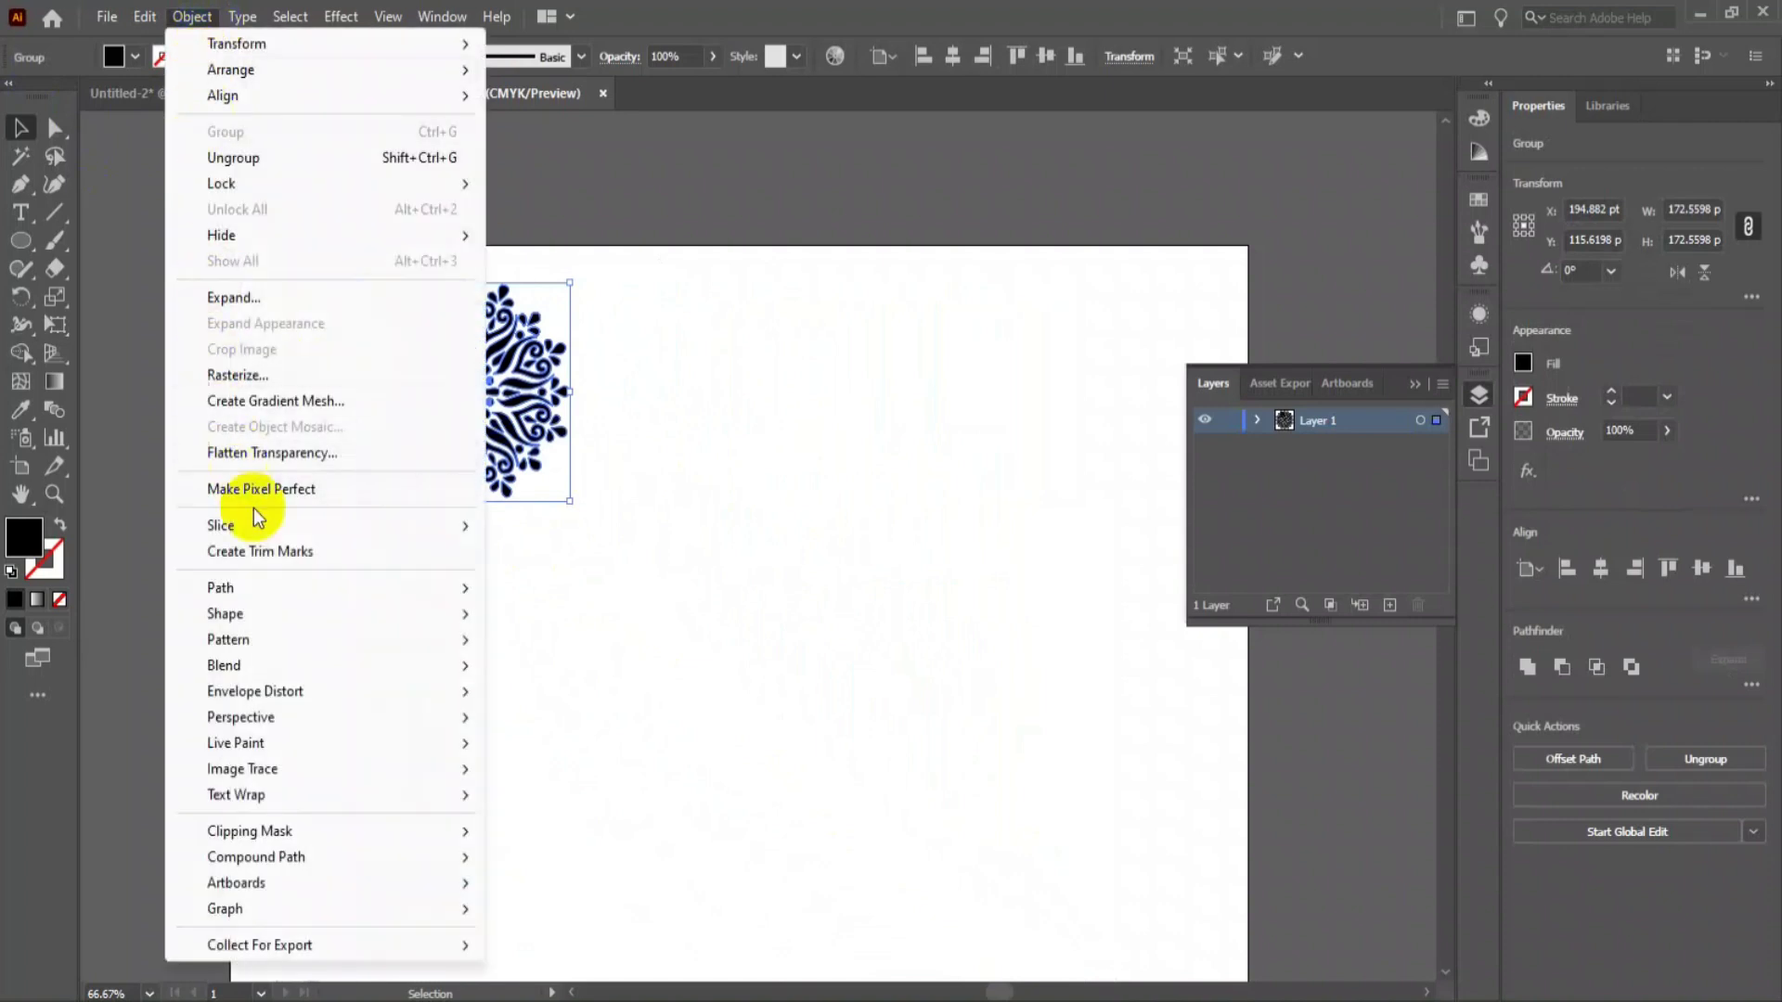
mouse_move(398, 647)
left_click(542, 642)
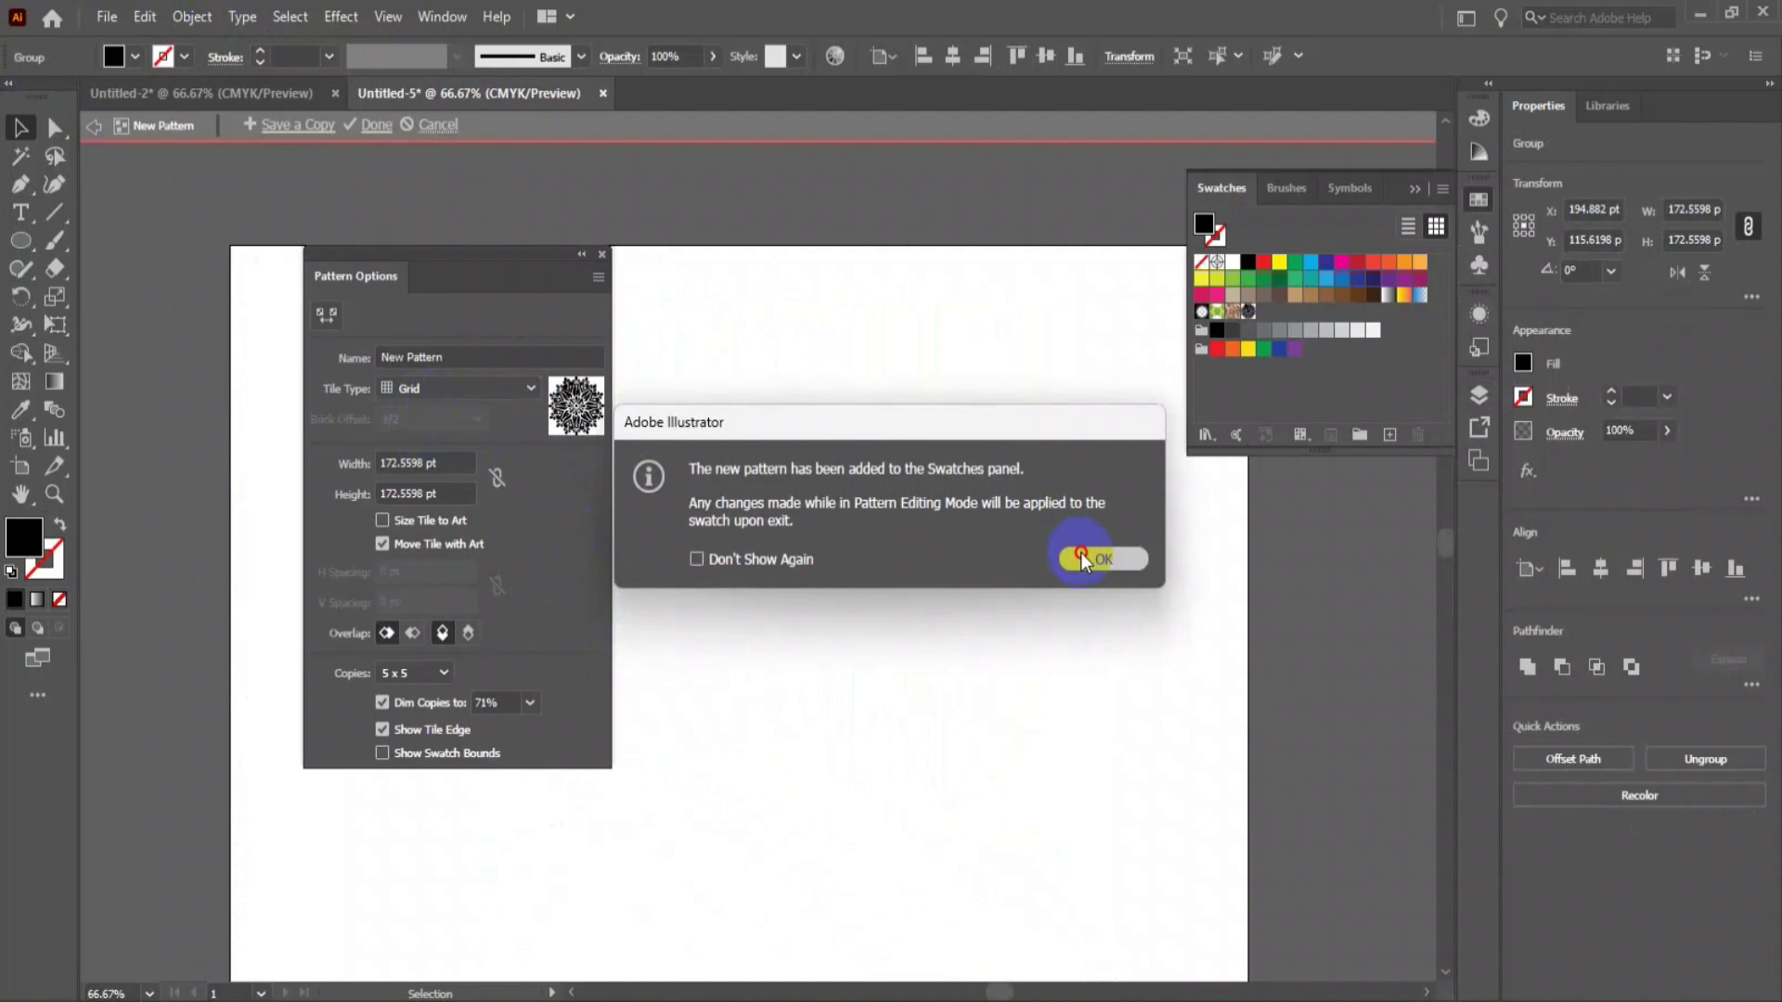
left_click(1082, 557)
- Set the pattern tile to Brick by Row with 149 pt height and save it
left_click(438, 388)
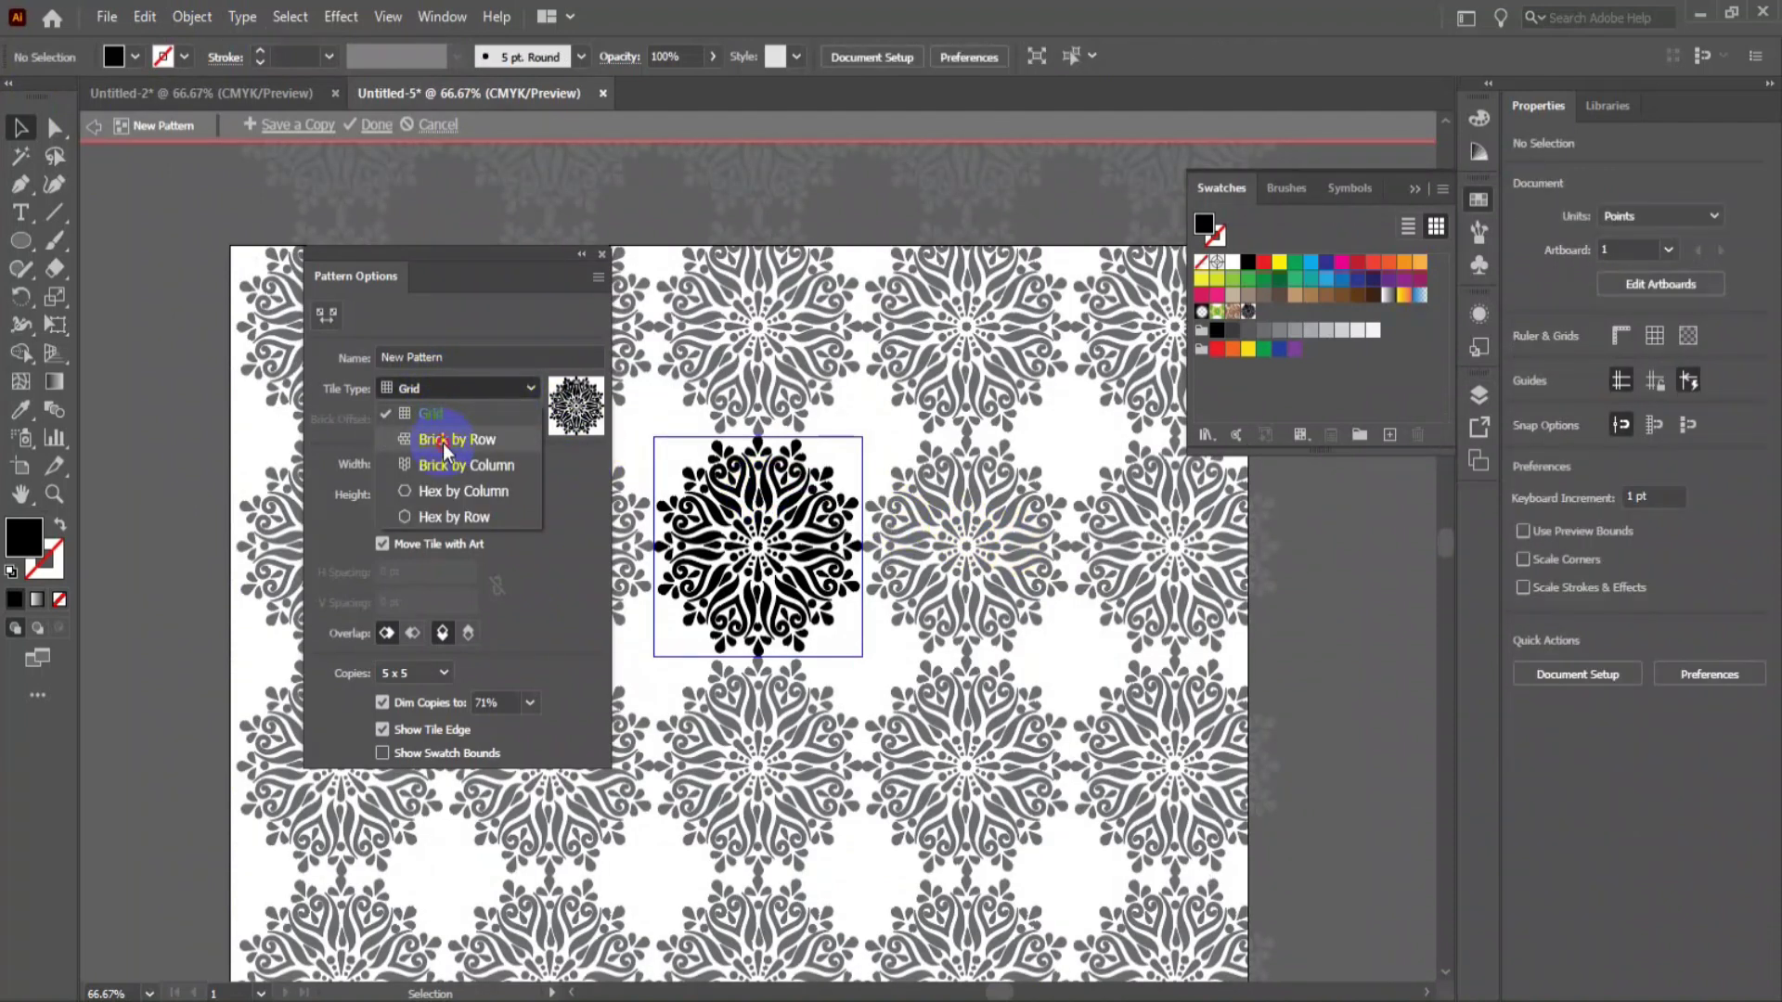
left_click(442, 440)
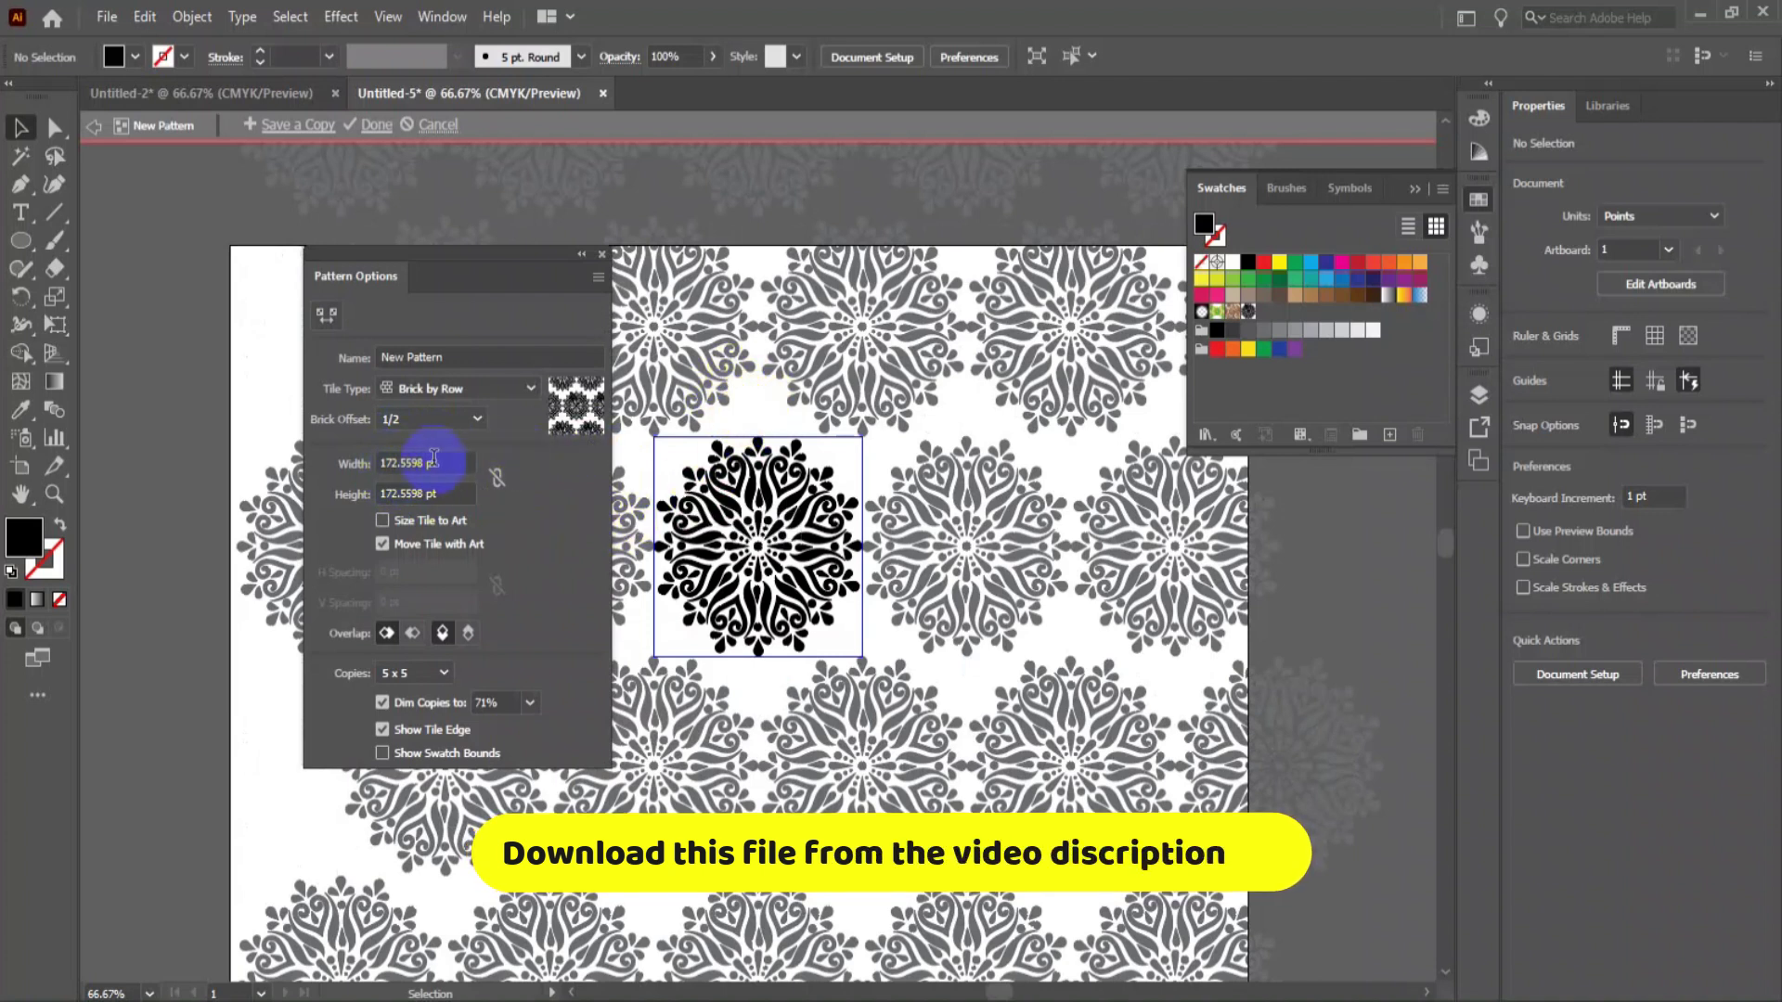
type("155")
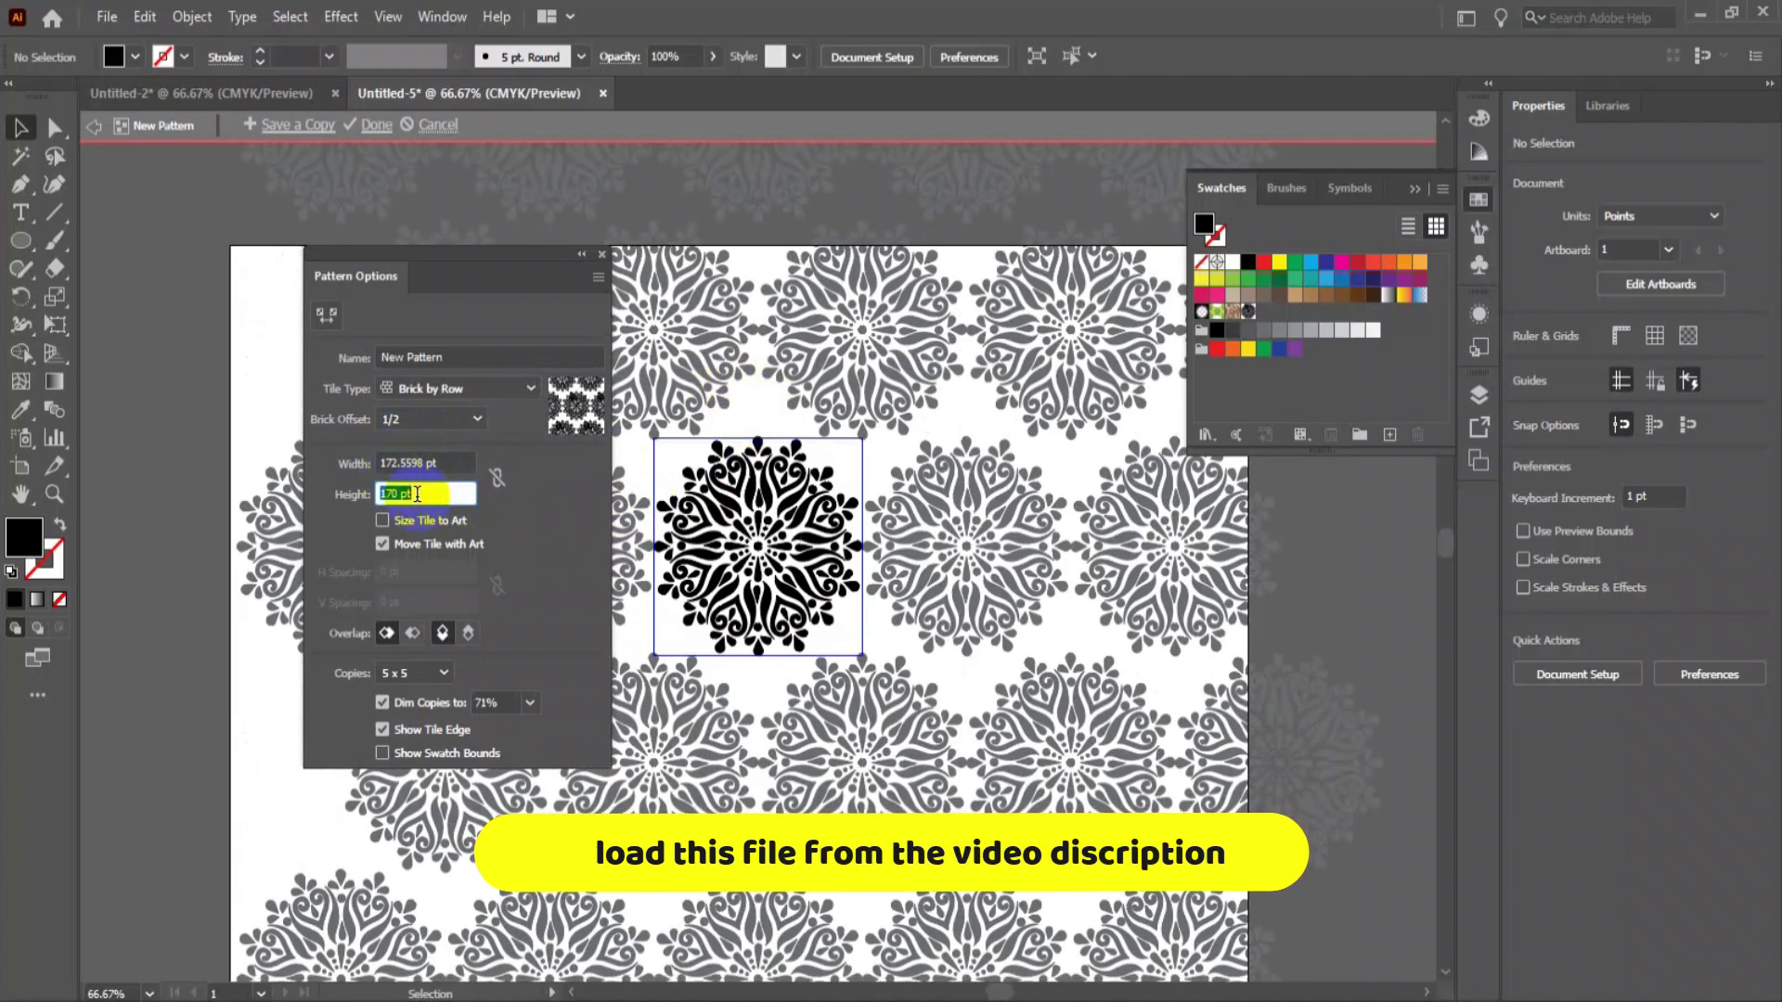
key("Return")
type("150")
key("Return")
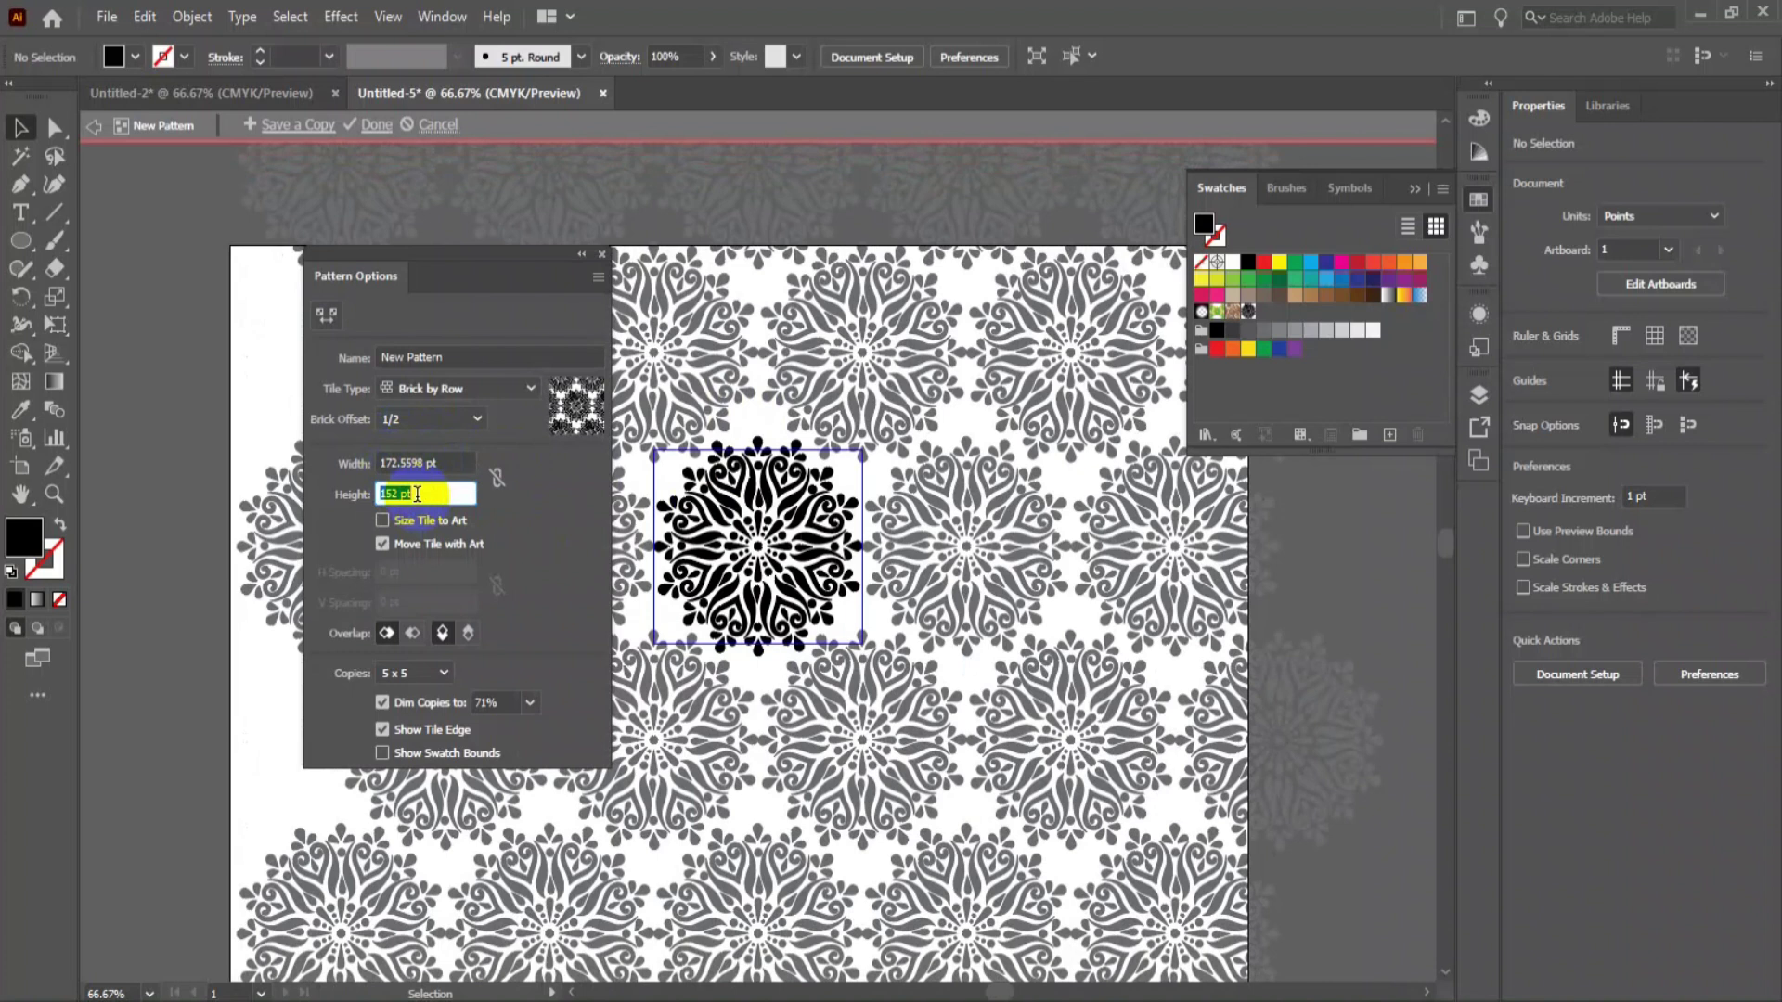
key("Down")
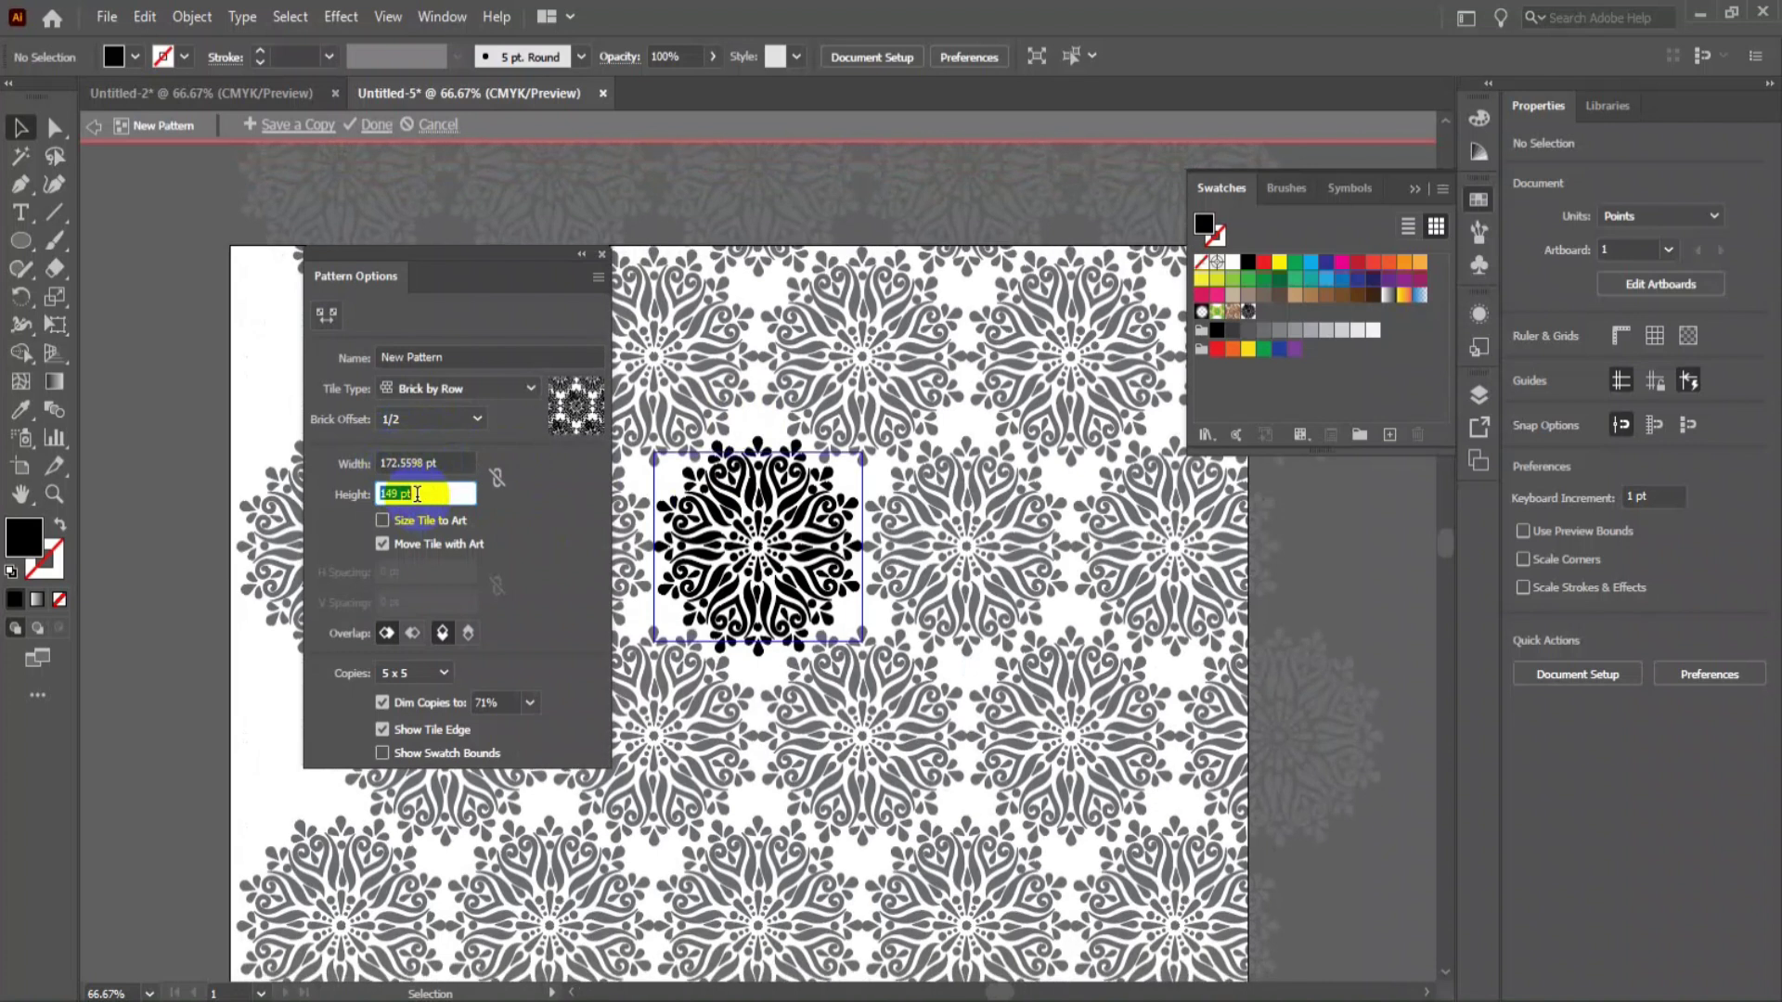
key("Escape")
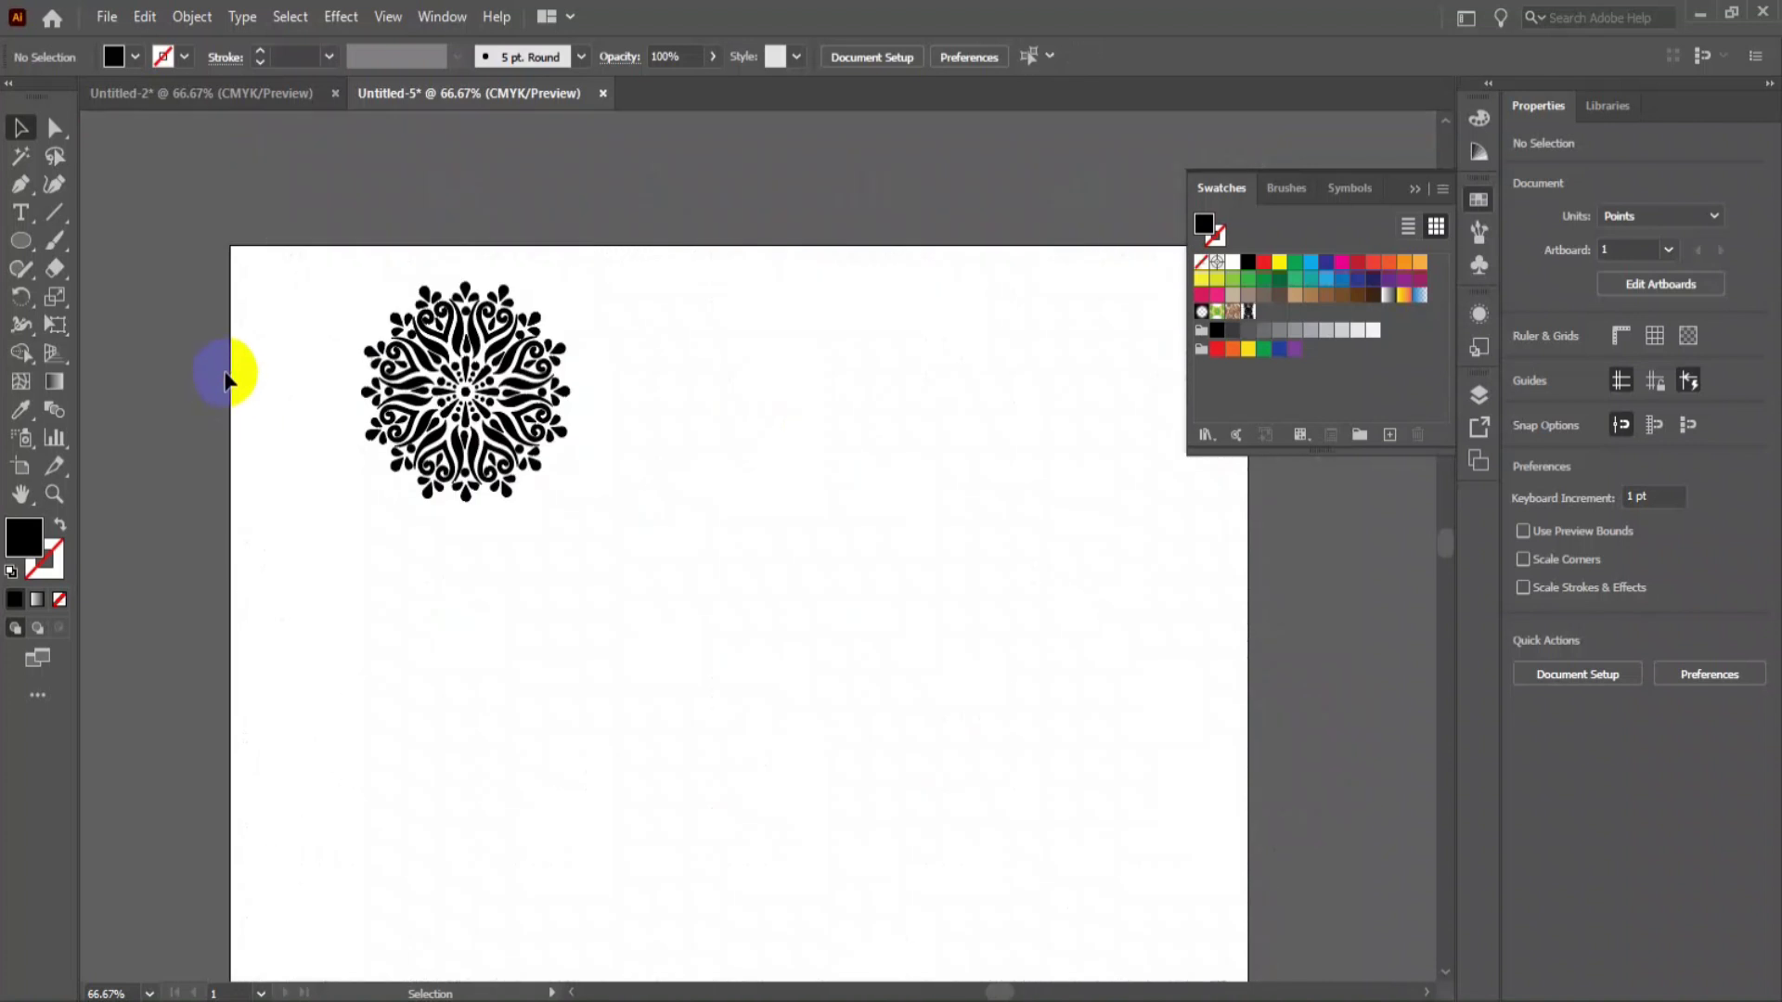
- Fill a 480.92 × 528.43 pt rectangle with the mandala pattern, viewed at 200% without panels
key("m")
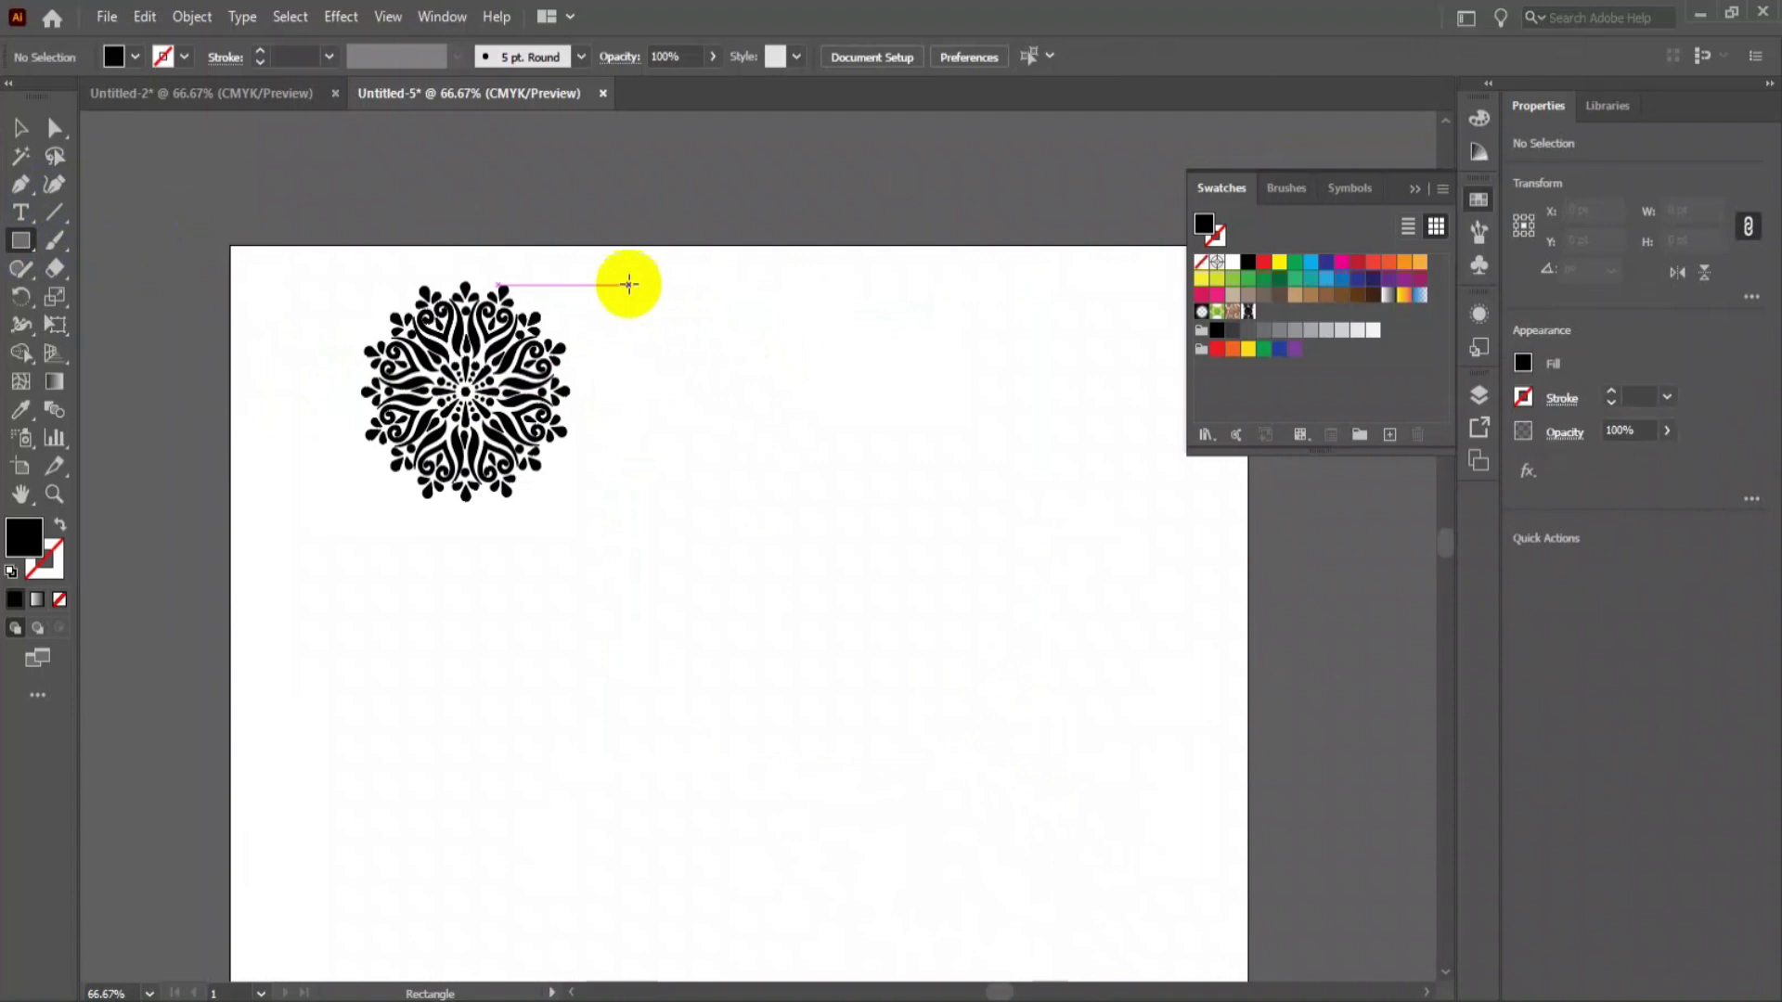
left_click_drag(629, 282, 1209, 948)
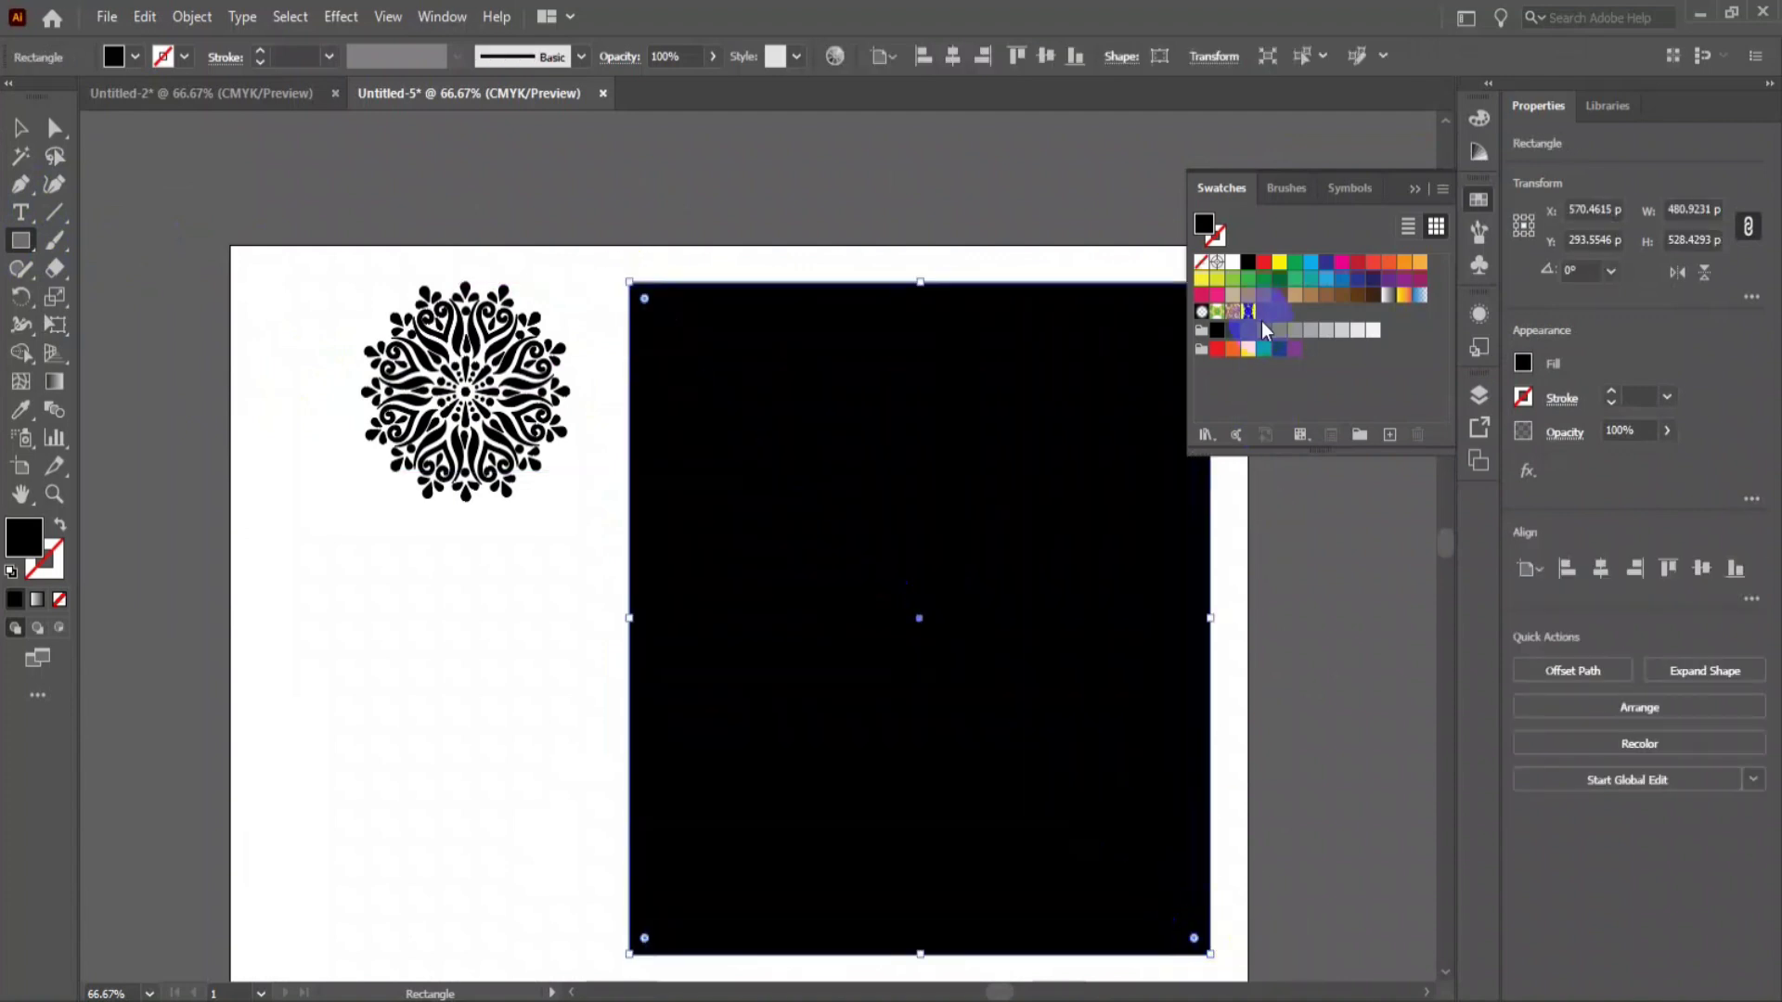
left_click(1249, 311)
left_click_drag(976, 603, 971, 725)
key("Tab")
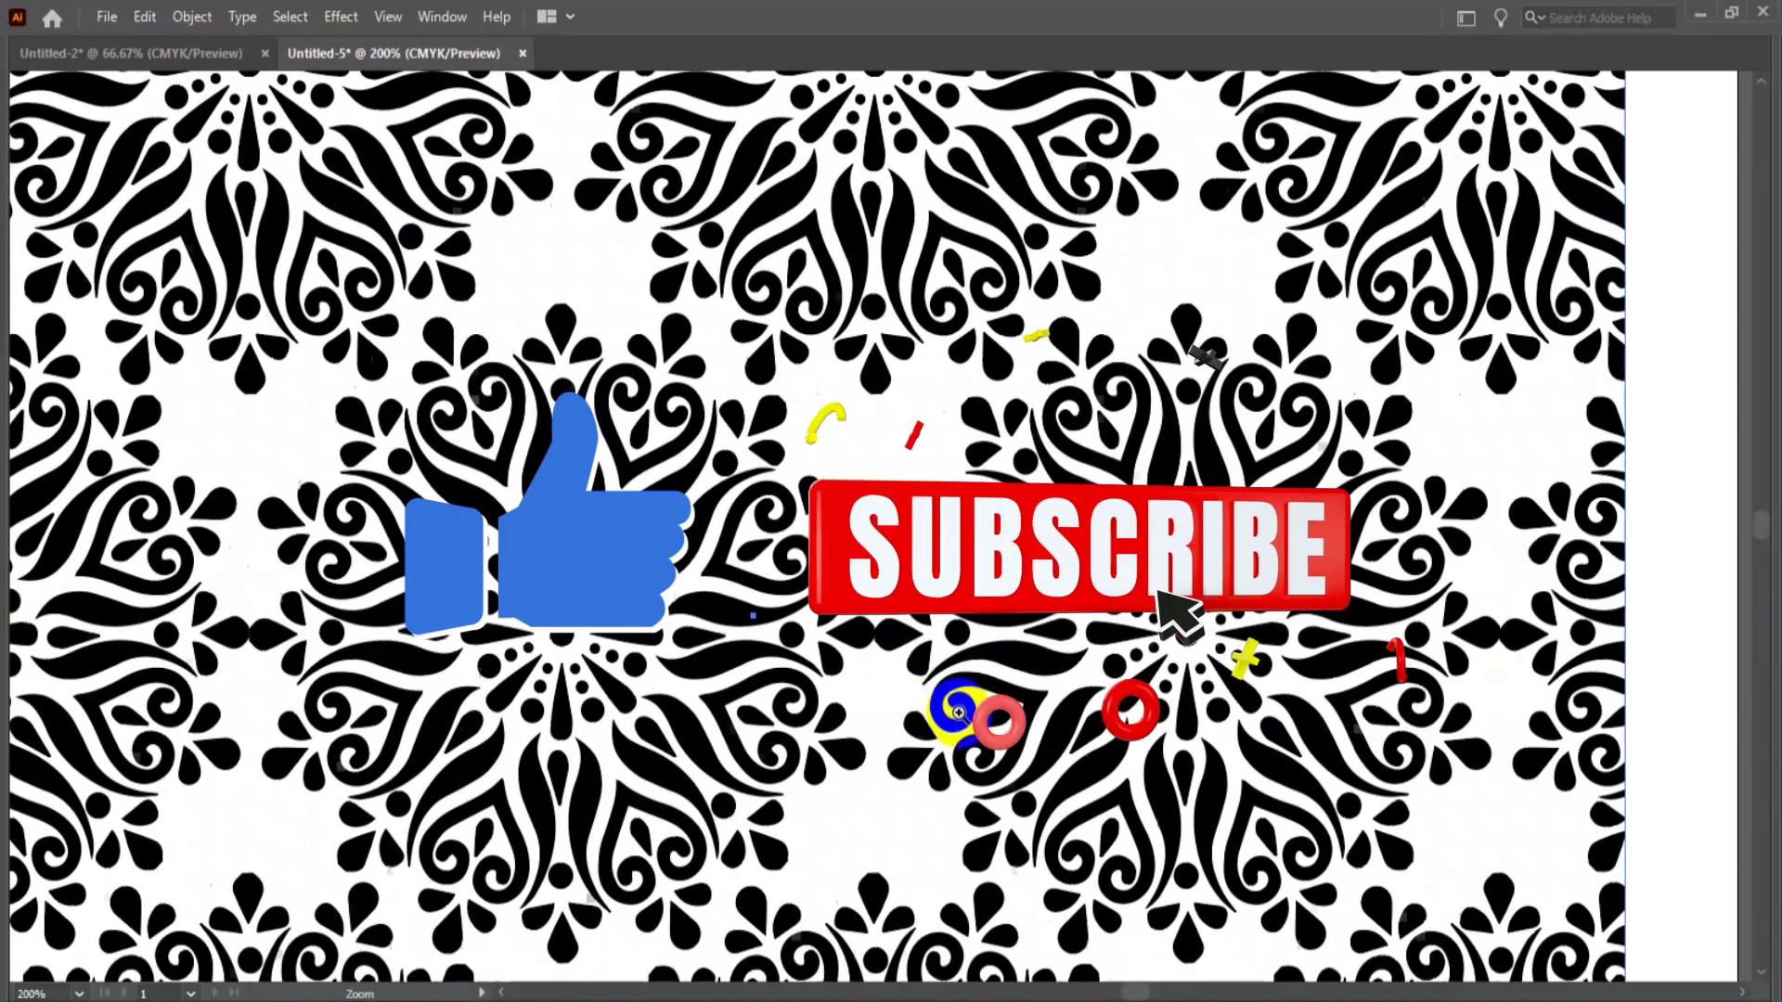